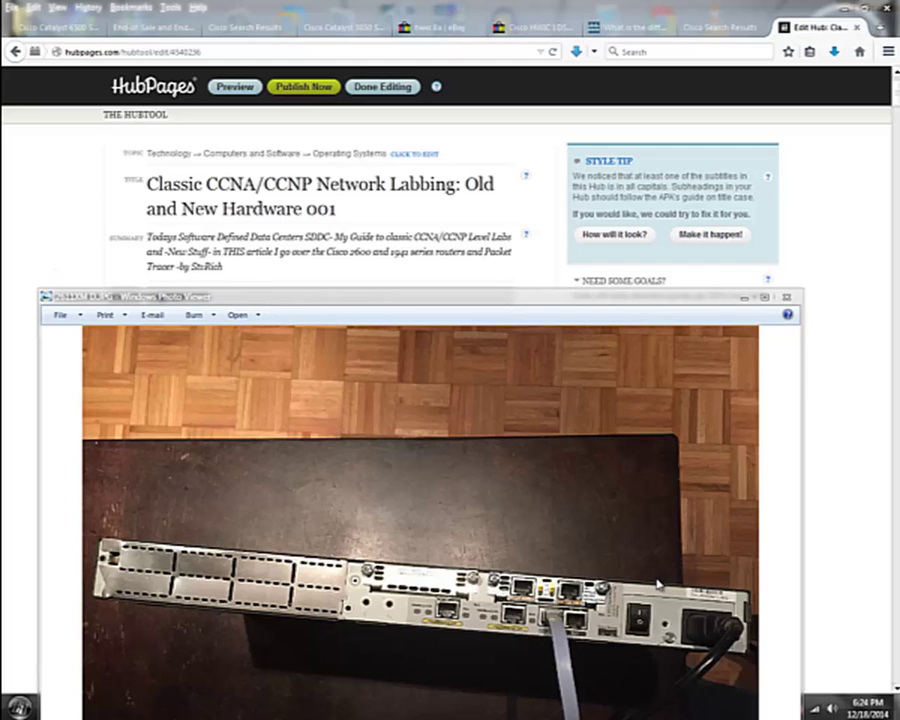
Step: Minimize the router photo window and review the article's introduction, Cisco 871w video, Cisco 2600 photos and opening WIC and HWIC text
{"action": "left_click", "coordinate": [744, 299]}
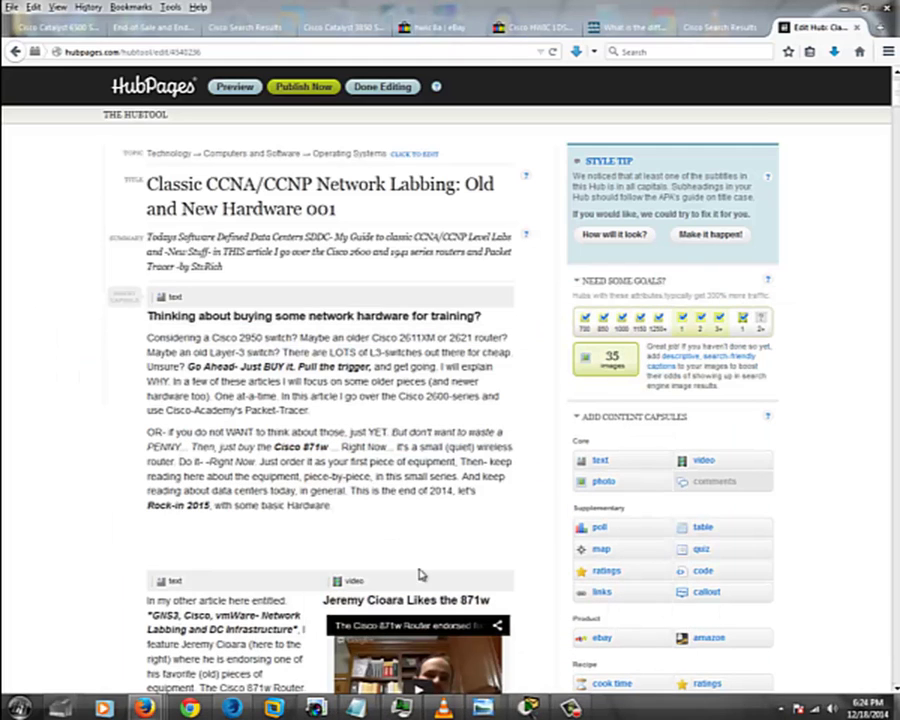
{"action": "scroll", "coordinate": [35, 540], "scroll_direction": "down", "scroll_amount": 8}
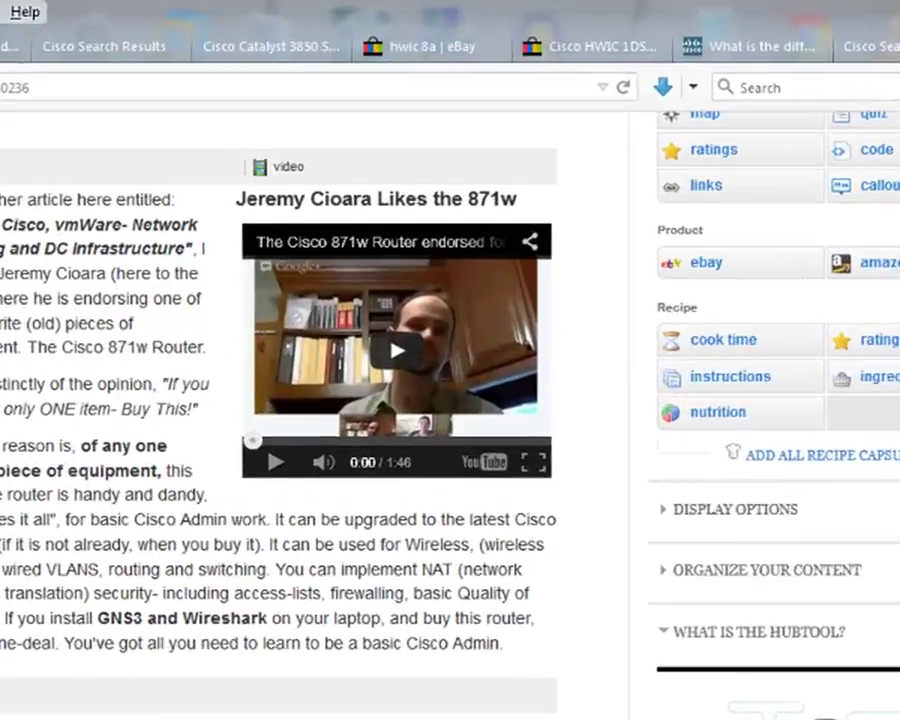
{"action": "scroll", "coordinate": [340, 430], "scroll_direction": "down", "scroll_amount": 3}
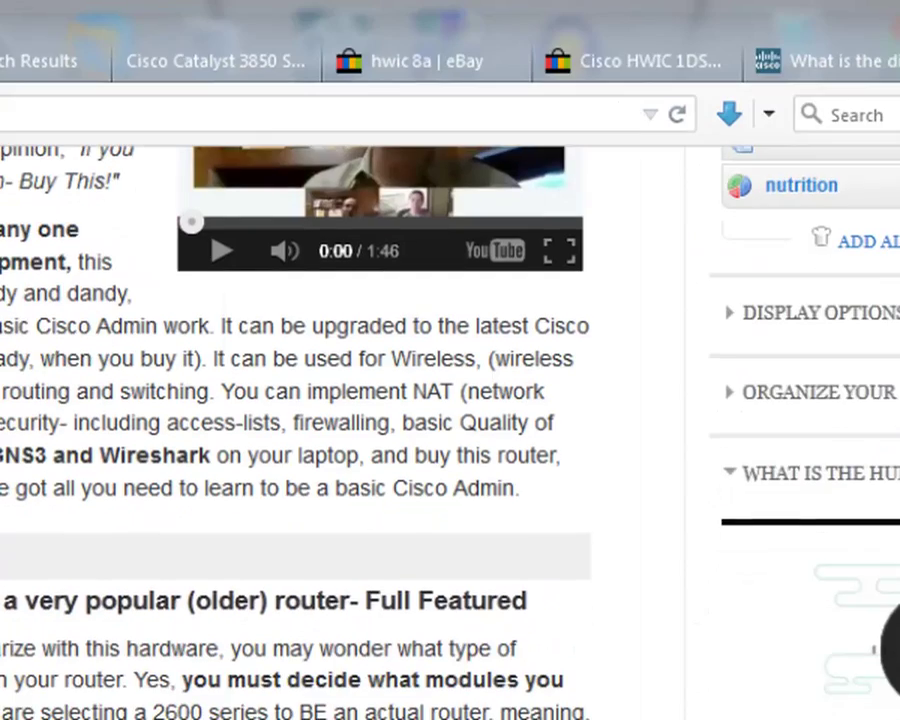
{"action": "scroll", "coordinate": [340, 430], "scroll_direction": "up", "scroll_amount": 5}
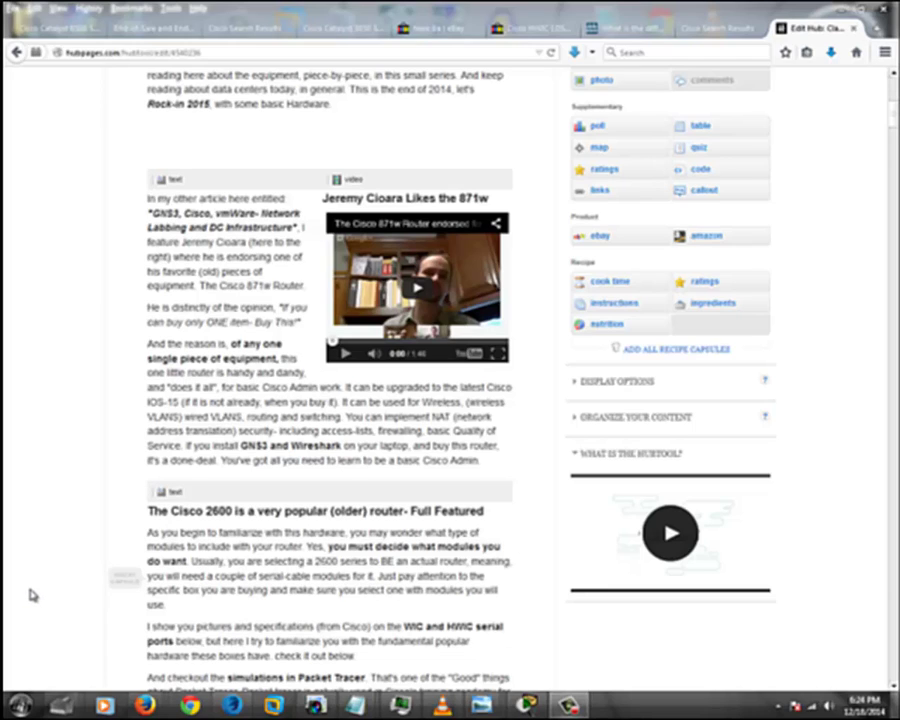
{"action": "scroll", "coordinate": [33, 595], "scroll_direction": "down", "scroll_amount": 12}
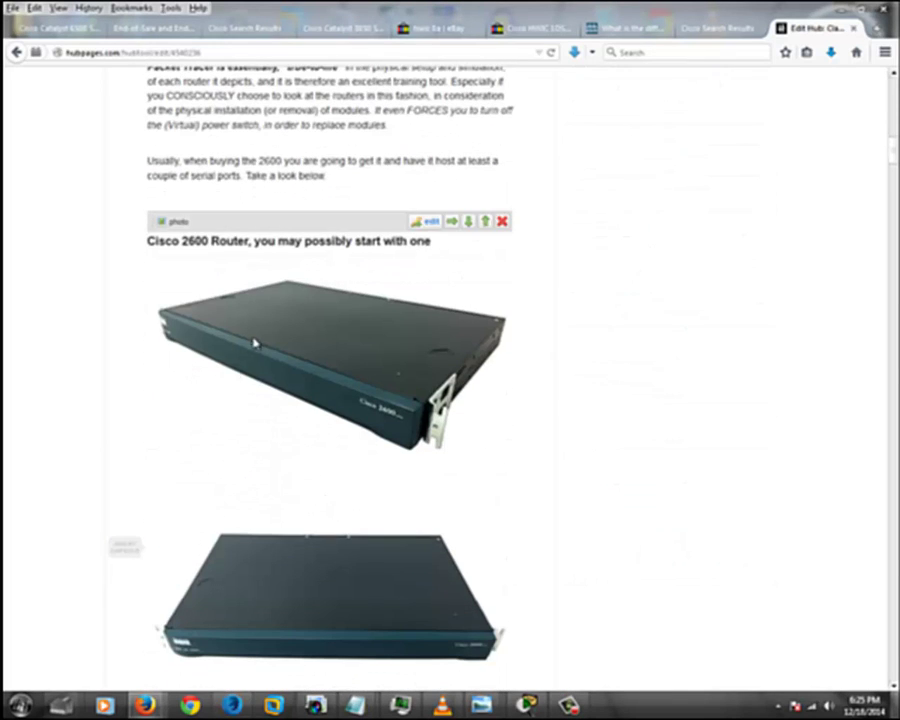
{"action": "scroll", "coordinate": [221, 426], "scroll_direction": "down", "scroll_amount": 6}
{"action": "scroll", "coordinate": [218, 422], "scroll_direction": "down", "scroll_amount": 6}
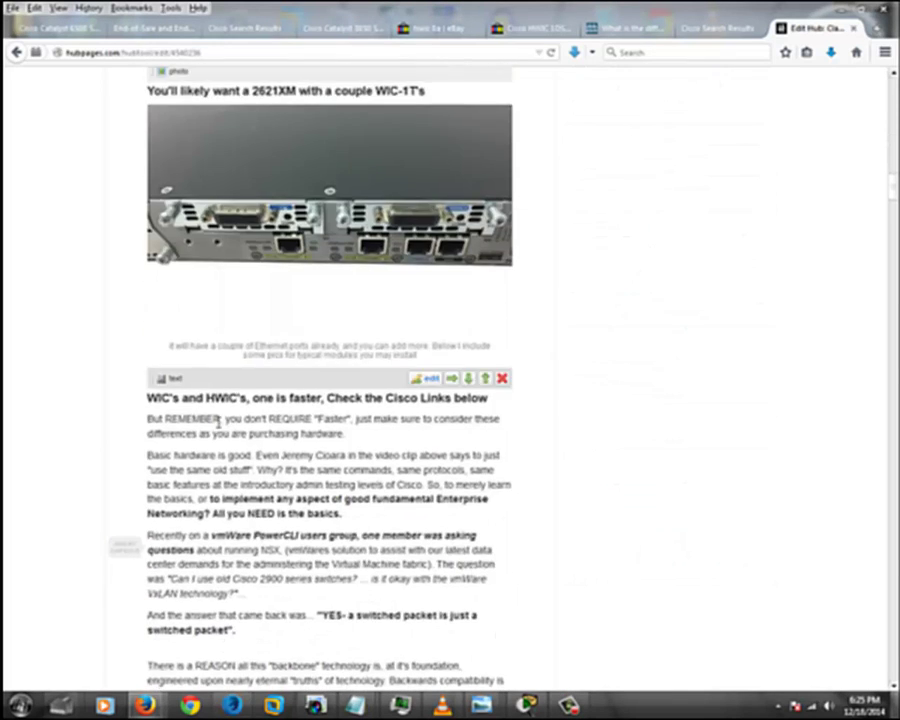
{"action": "scroll", "coordinate": [178, 449], "scroll_direction": "down", "scroll_amount": 12}
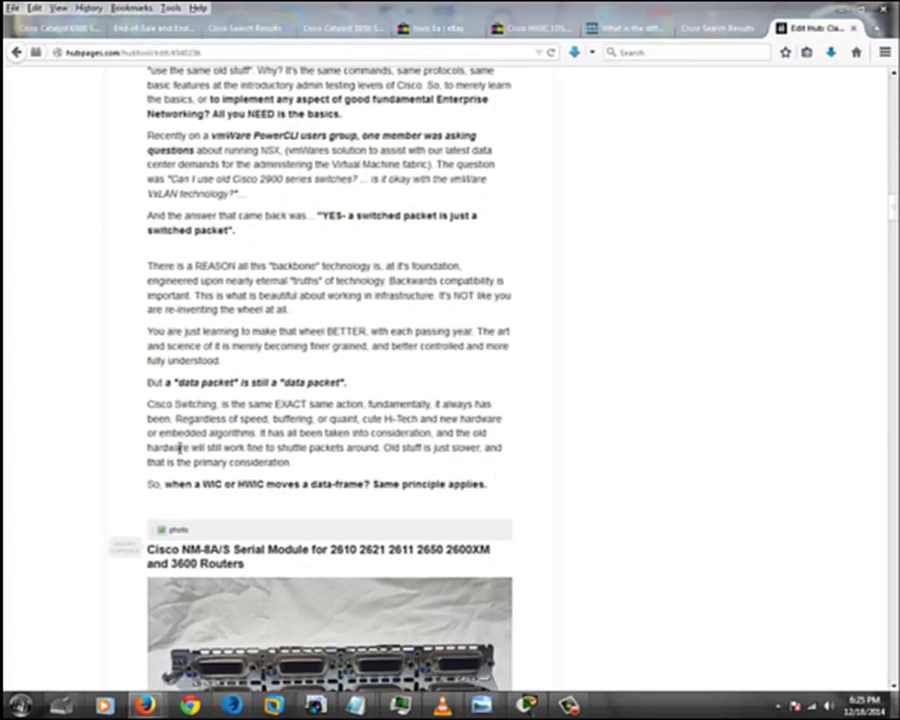
{"action": "scroll", "coordinate": [178, 452], "scroll_direction": "down", "scroll_amount": 3}
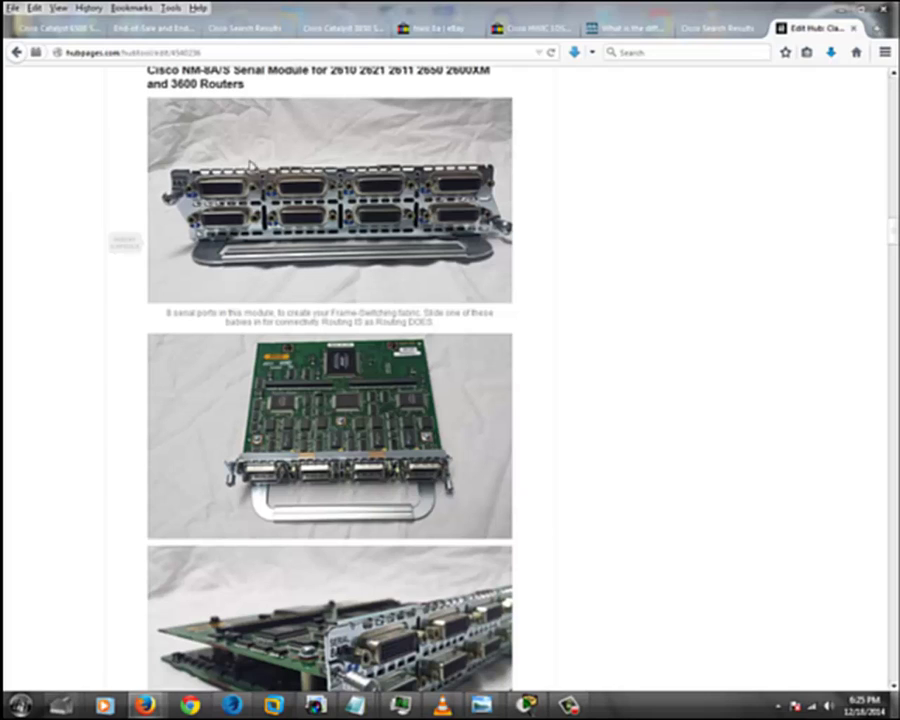
Step: Examine the article's photos of the Cisco NM-8A/S and NM-4A/S serial modules, including their rear connectors
{"action": "scroll", "coordinate": [352, 101], "scroll_direction": "up", "scroll_amount": 2}
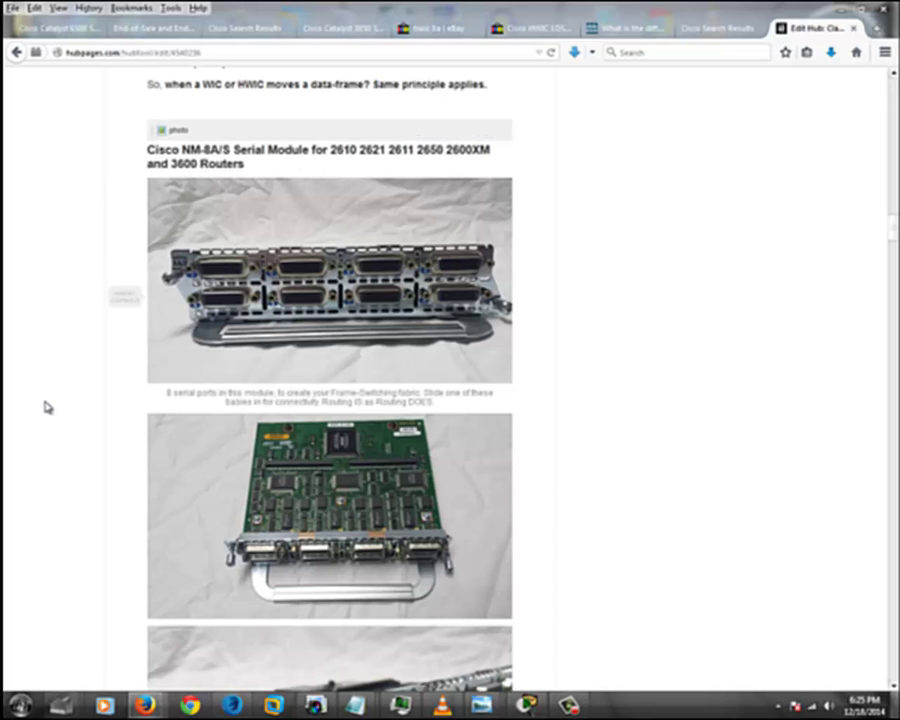
{"action": "scroll", "coordinate": [40, 470], "scroll_direction": "down", "scroll_amount": 5}
{"action": "scroll", "coordinate": [40, 470], "scroll_direction": "down", "scroll_amount": 15}
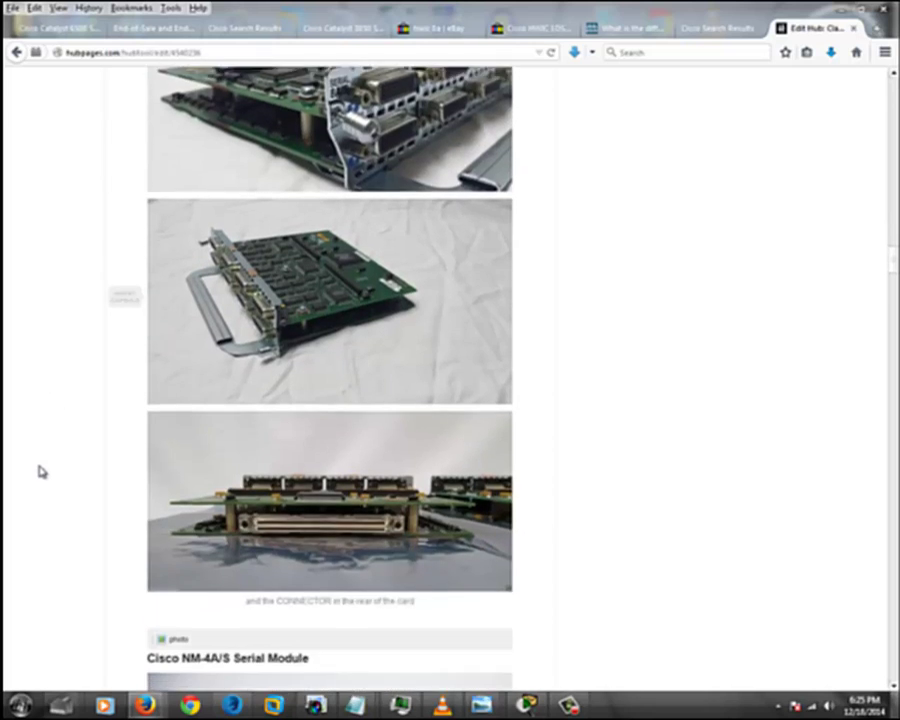
{"action": "scroll", "coordinate": [40, 470], "scroll_direction": "down", "scroll_amount": 8}
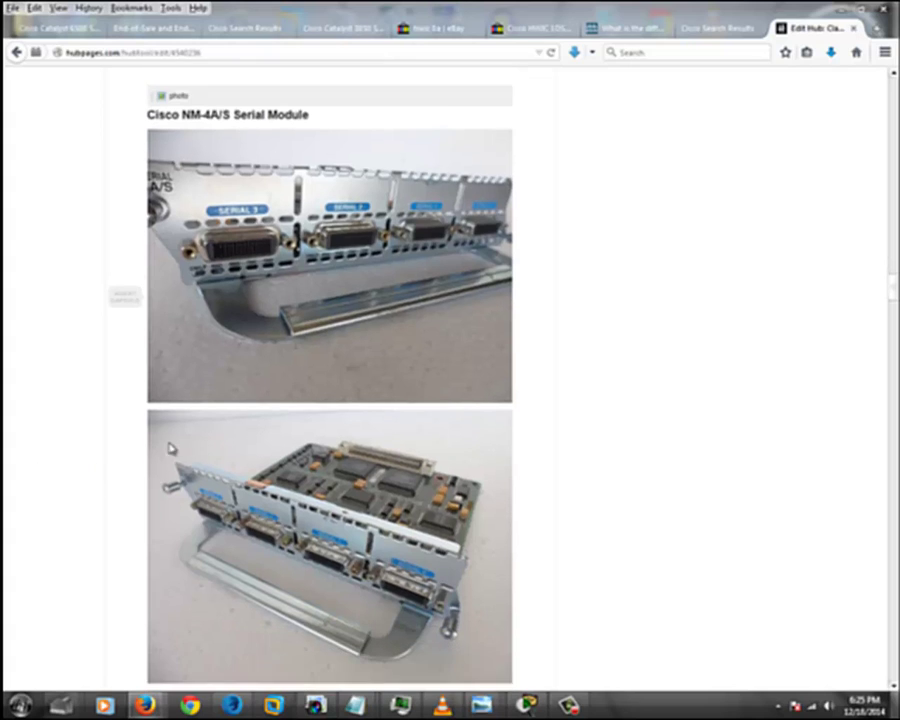
{"action": "scroll", "coordinate": [554, 233], "scroll_direction": "down", "scroll_amount": 10}
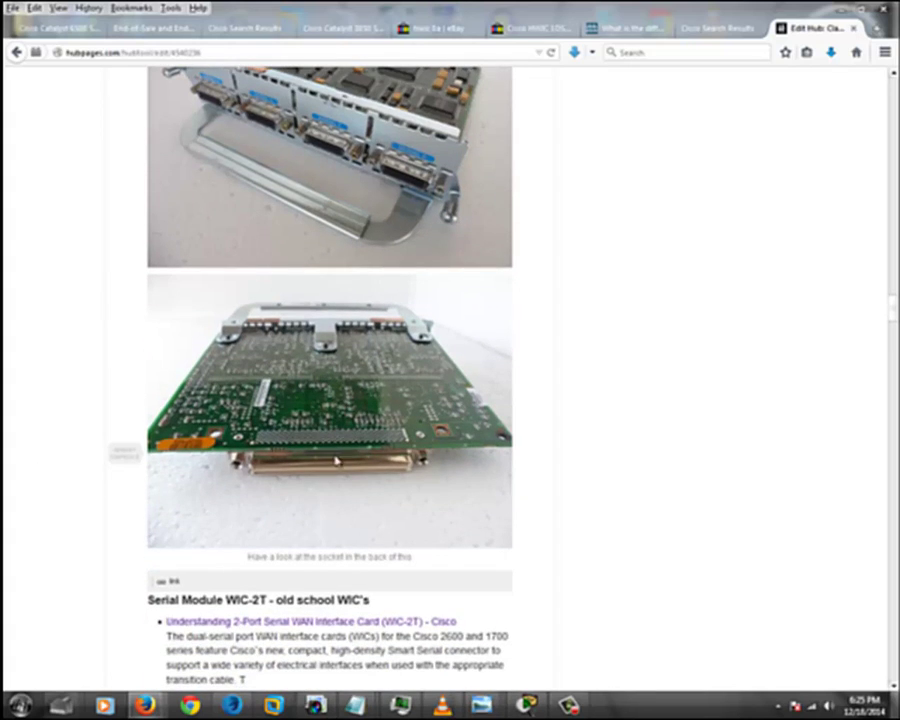
{"action": "scroll", "coordinate": [337, 461], "scroll_direction": "up", "scroll_amount": 4}
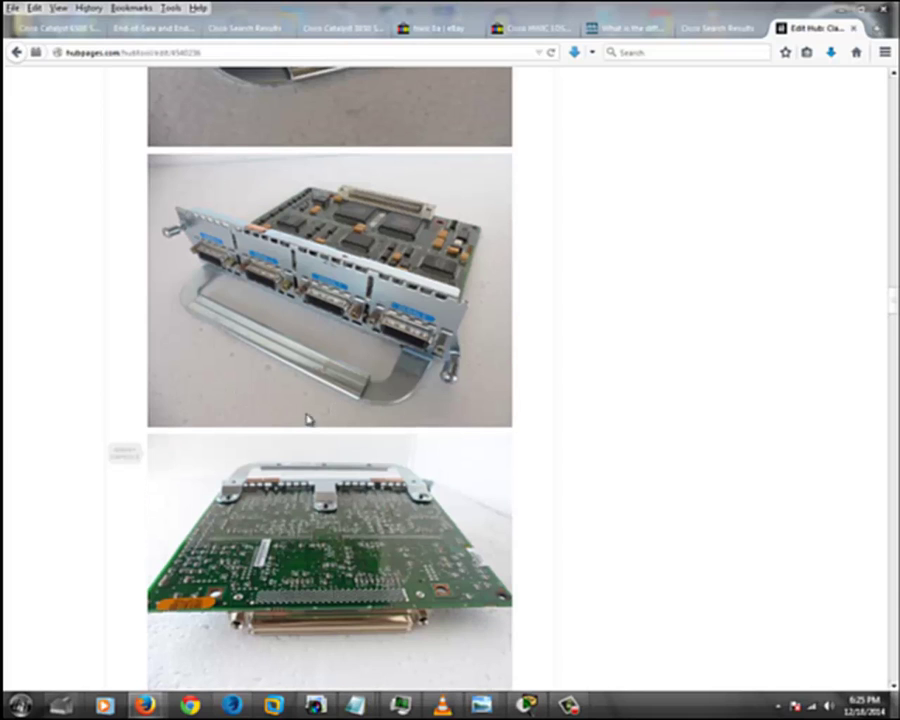
{"action": "scroll", "coordinate": [66, 508], "scroll_direction": "down", "scroll_amount": 10}
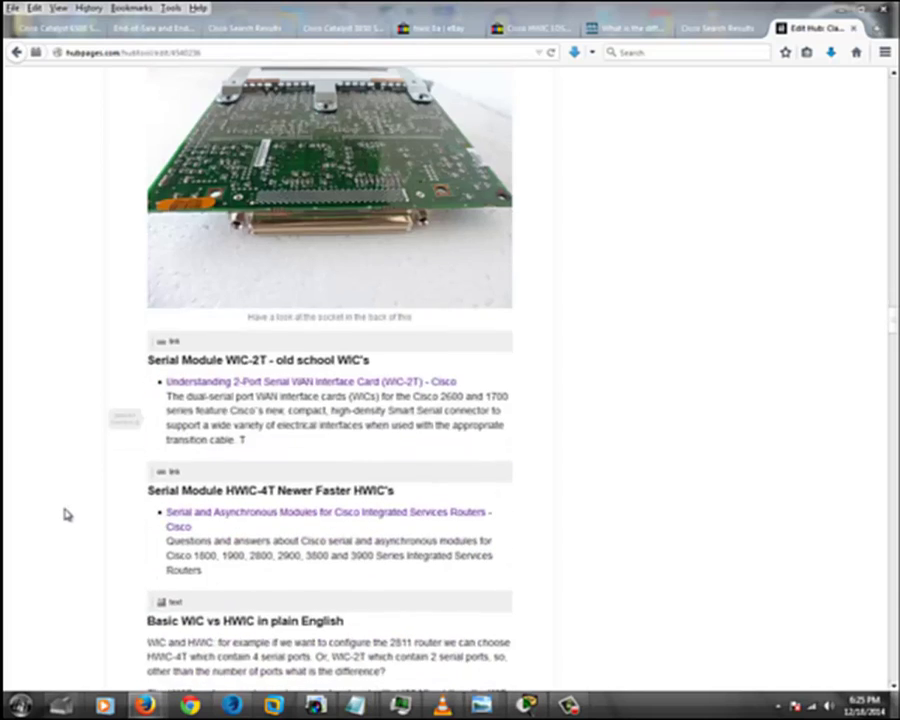
{"action": "scroll", "coordinate": [86, 438], "scroll_direction": "up", "scroll_amount": 6}
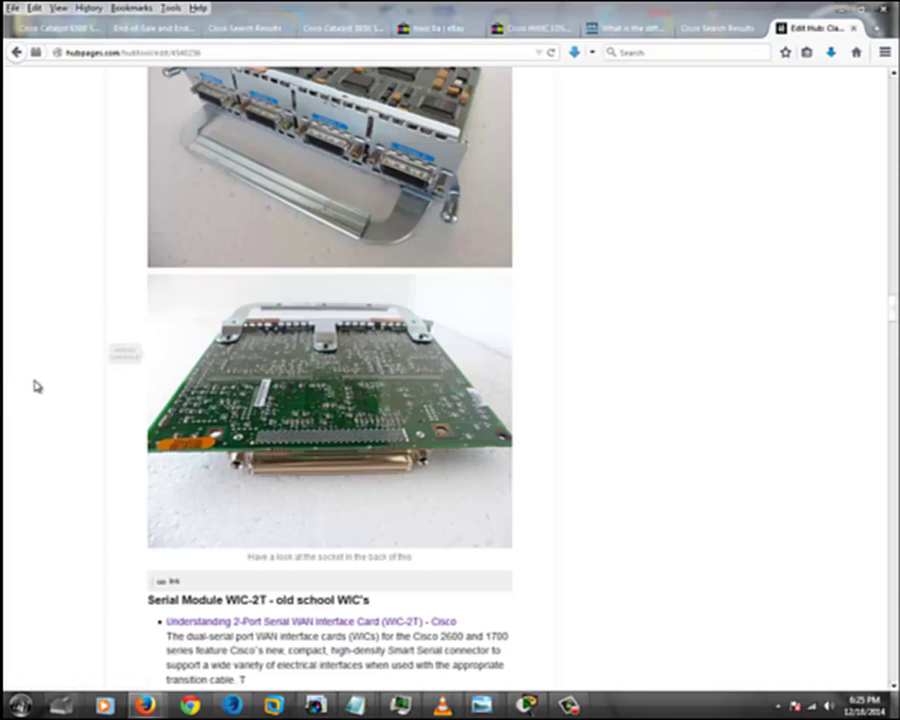
{"action": "scroll", "coordinate": [128, 357], "scroll_direction": "up", "scroll_amount": 6}
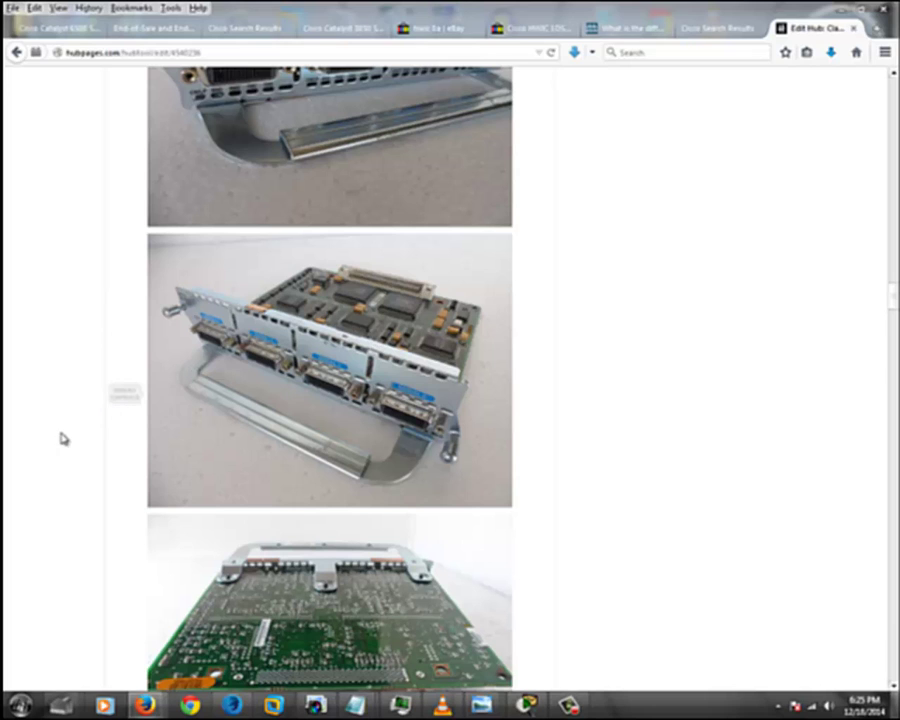
Step: Review the WIC versus HWIC comparison and the WIC-1T, WIC-2T and WIC-1DSU-T1 module photos and eBay listings
{"action": "scroll", "coordinate": [58, 443], "scroll_direction": "down", "scroll_amount": 10}
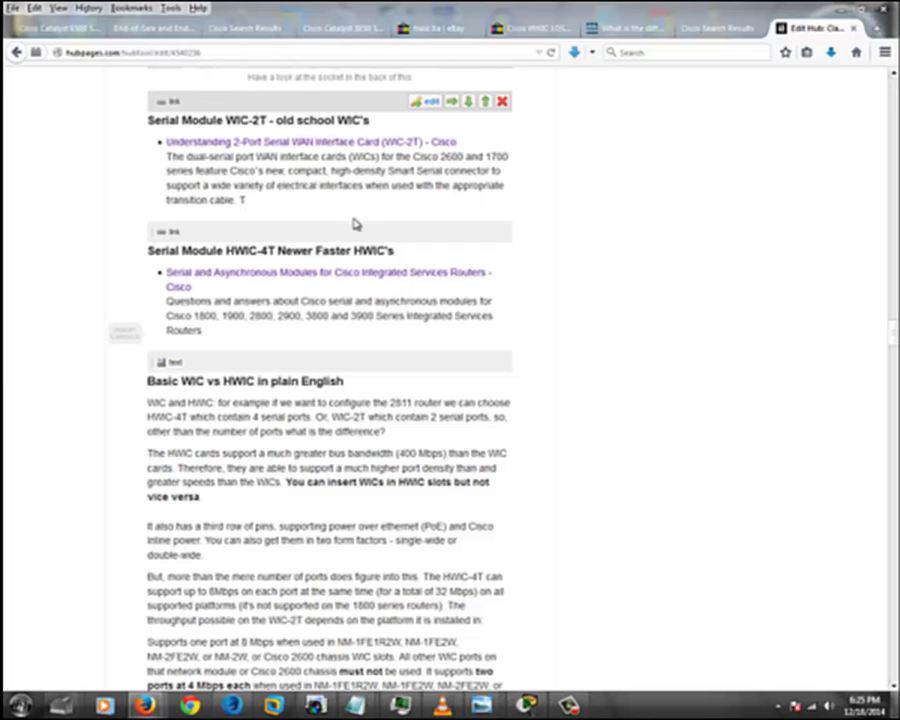
{"action": "scroll", "coordinate": [293, 406], "scroll_direction": "down", "scroll_amount": 3}
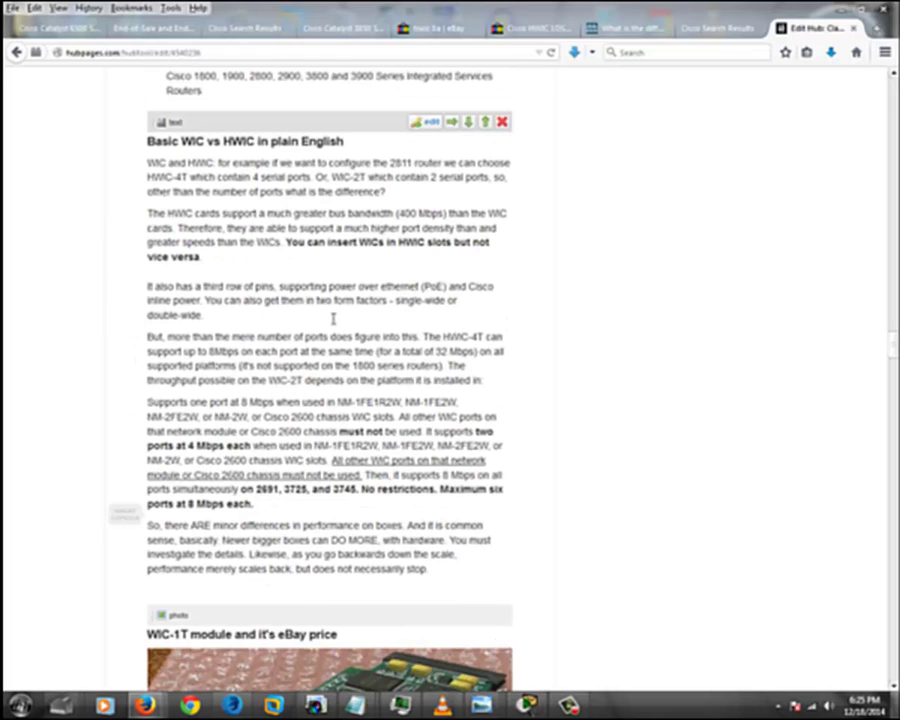
{"action": "scroll", "coordinate": [80, 492], "scroll_direction": "down", "scroll_amount": 5}
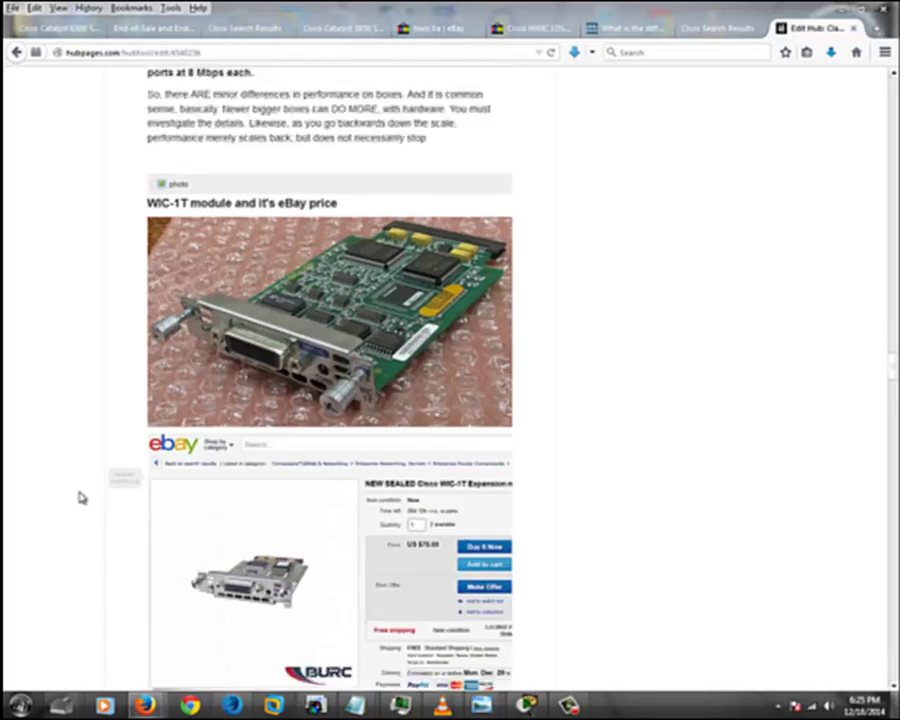
{"action": "scroll", "coordinate": [80, 497], "scroll_direction": "down", "scroll_amount": 2}
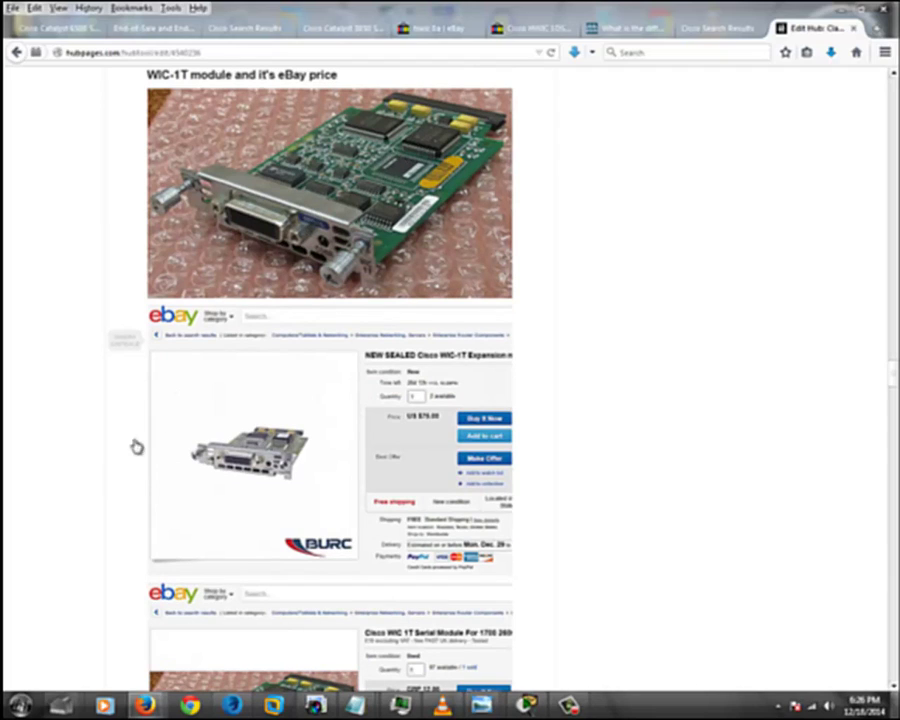
{"action": "scroll", "coordinate": [422, 338], "scroll_direction": "down", "scroll_amount": 3}
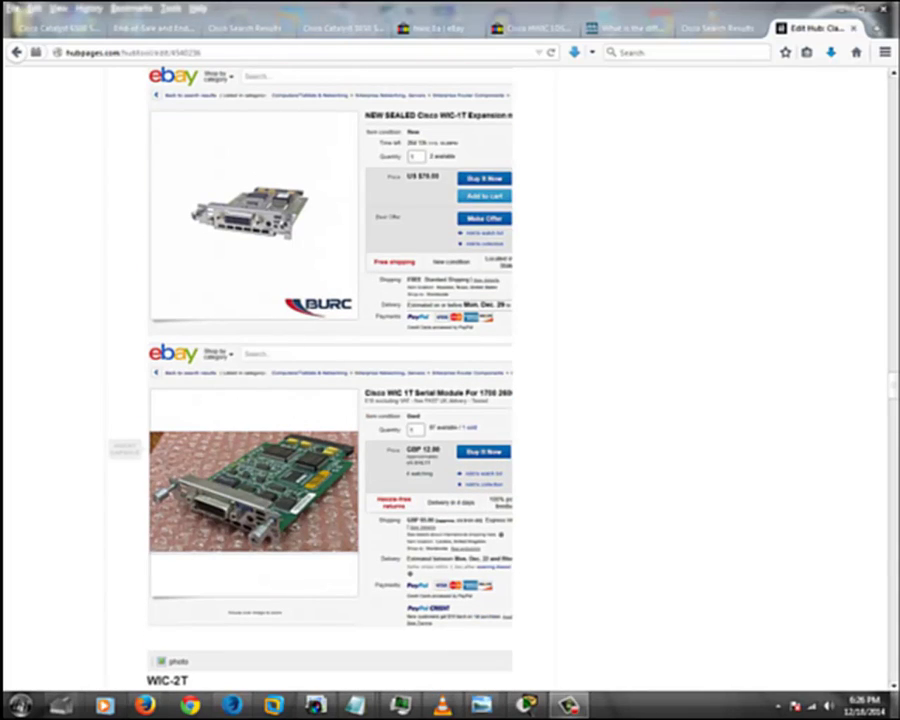
{"action": "scroll", "coordinate": [649, 478], "scroll_direction": "down", "scroll_amount": 5}
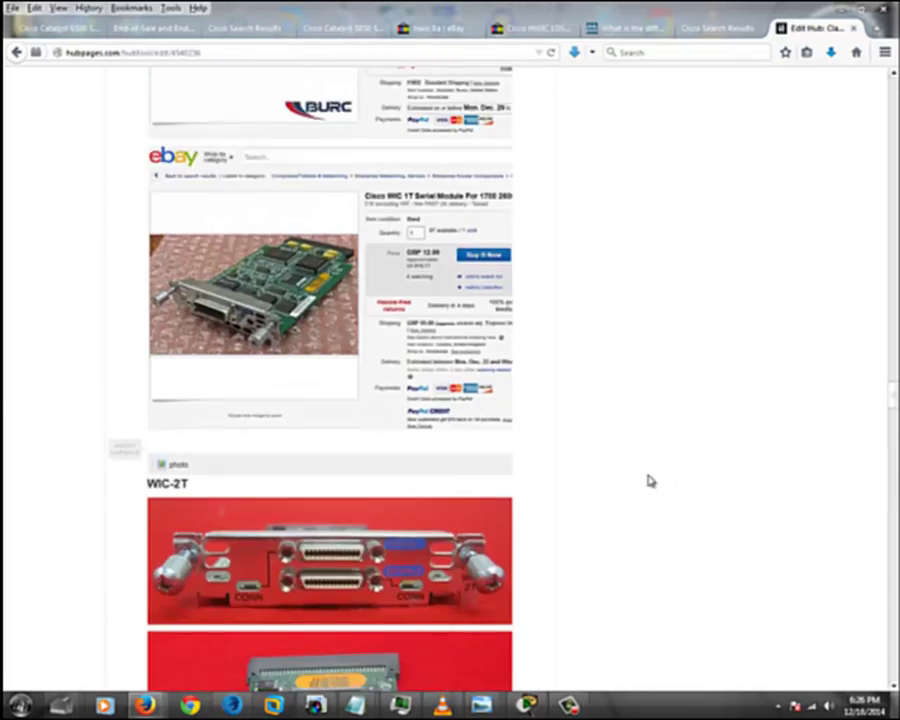
{"action": "scroll", "coordinate": [648, 481], "scroll_direction": "down", "scroll_amount": 2}
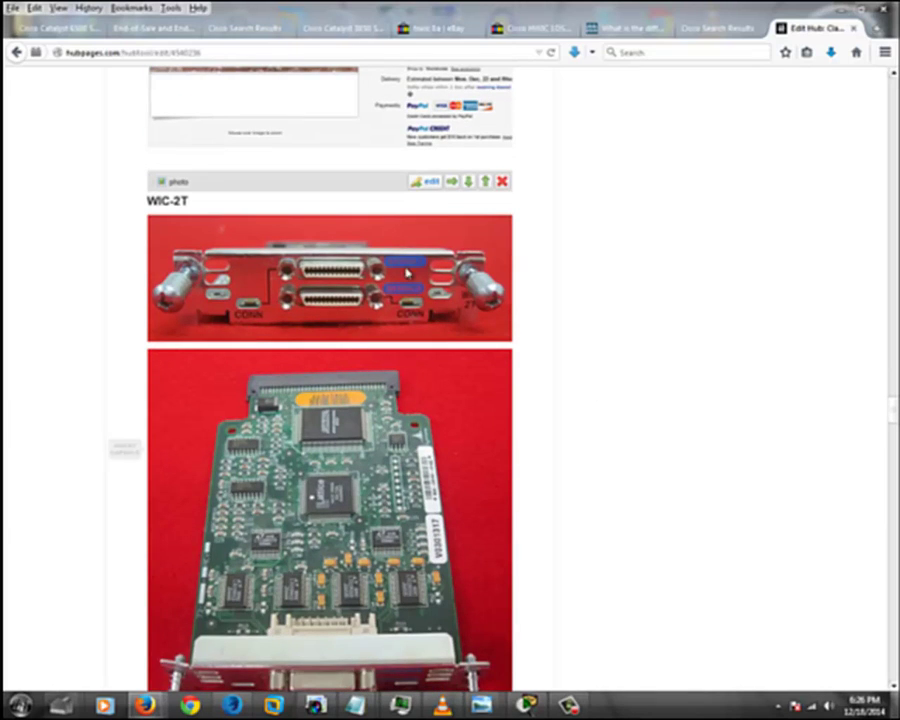
{"action": "scroll", "coordinate": [713, 352], "scroll_direction": "down", "scroll_amount": 6}
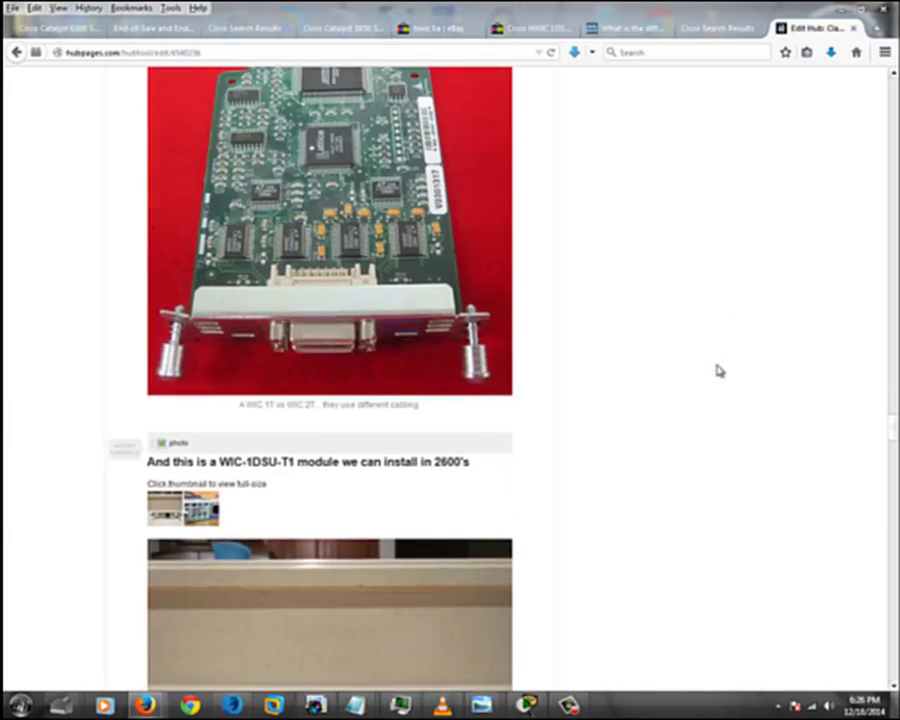
{"action": "scroll", "coordinate": [725, 372], "scroll_direction": "down", "scroll_amount": 6}
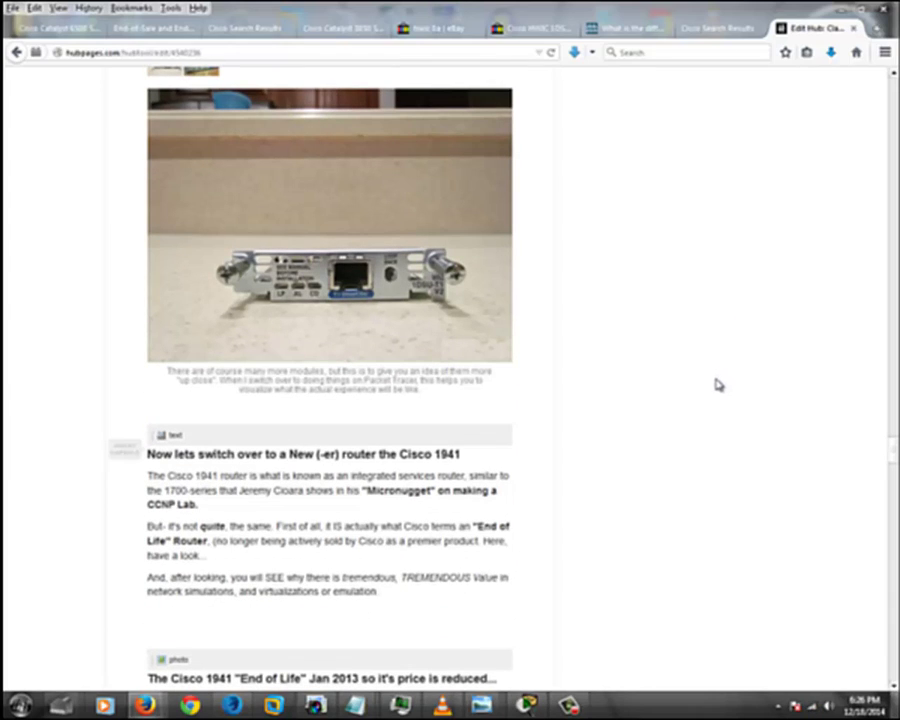
{"action": "scroll", "coordinate": [716, 384], "scroll_direction": "down", "scroll_amount": 1}
{"action": "scroll", "coordinate": [704, 376], "scroll_direction": "up", "scroll_amount": 2}
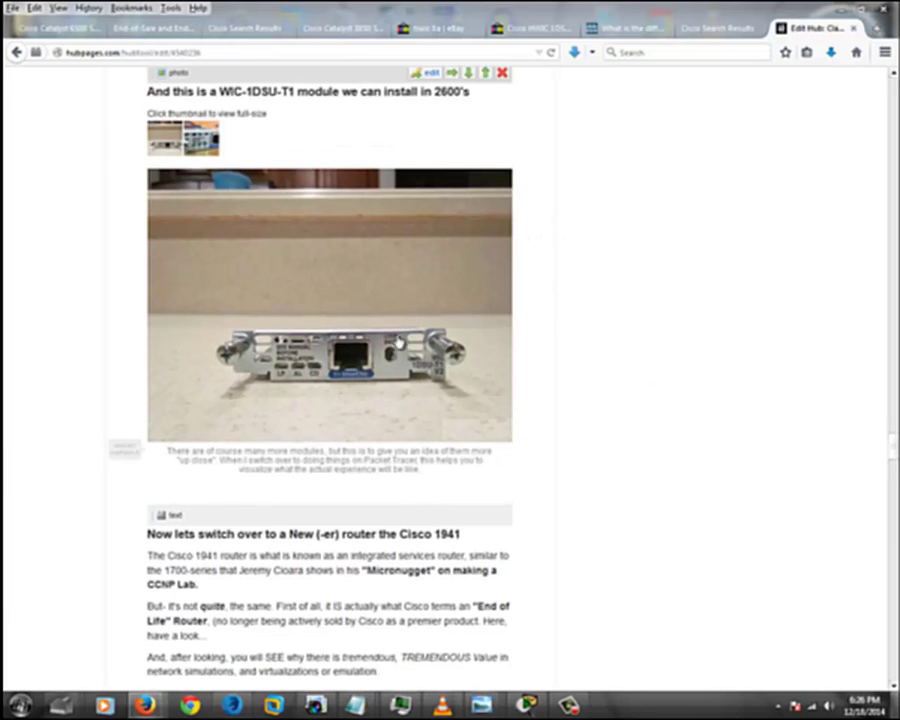
Step: Review the Cisco 1941 router section, its eBay pricing and the HWIC and VWIC card photos through the article's end
{"action": "scroll", "coordinate": [647, 398], "scroll_direction": "down", "scroll_amount": 5}
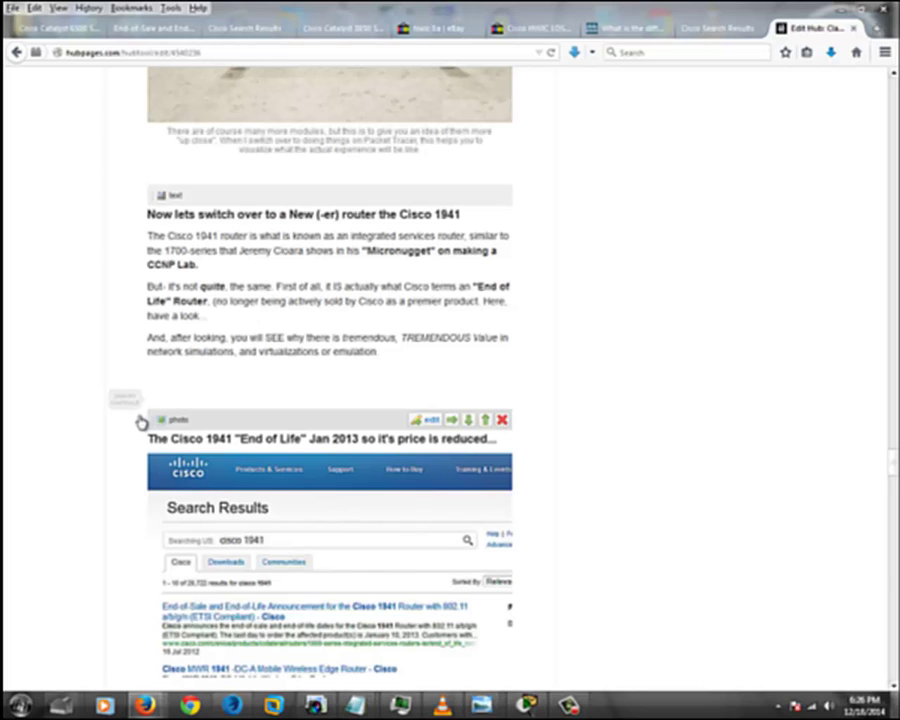
{"action": "scroll", "coordinate": [75, 445], "scroll_direction": "down", "scroll_amount": 5}
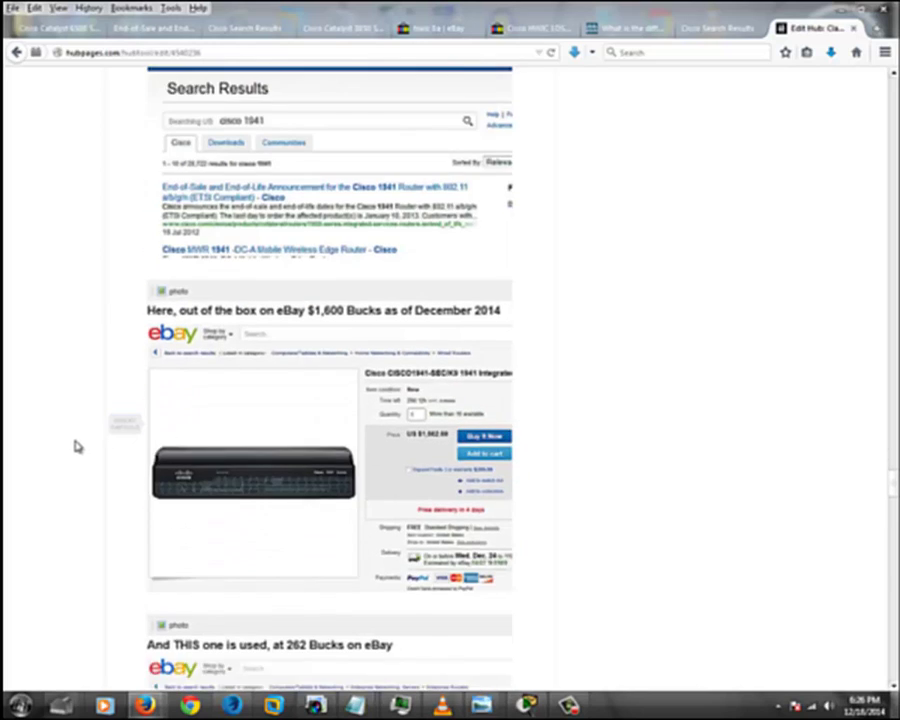
{"action": "scroll", "coordinate": [515, 416], "scroll_direction": "down", "scroll_amount": 3}
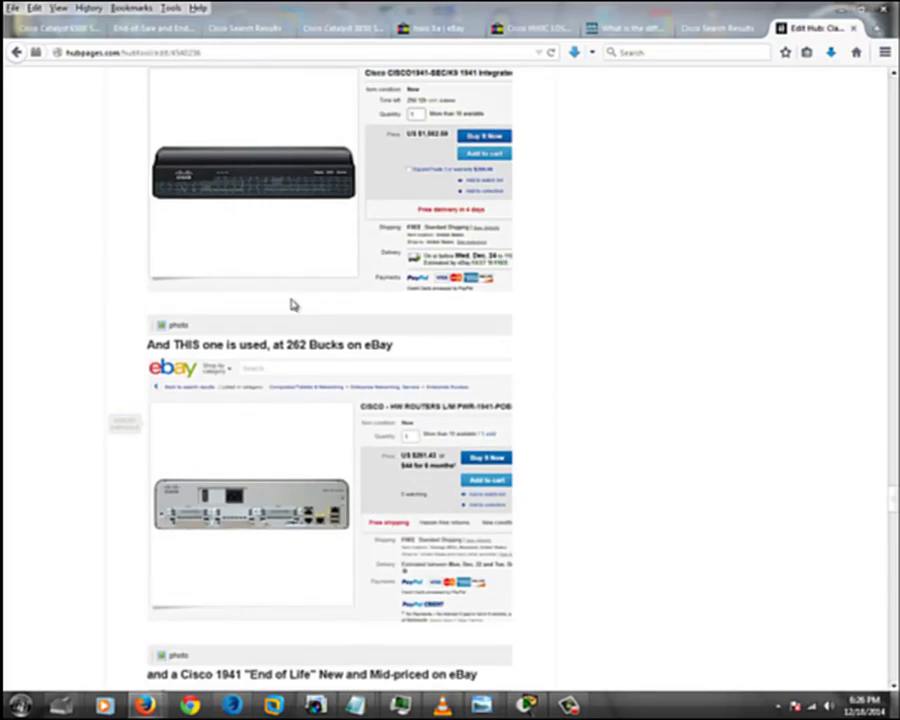
{"action": "scroll", "coordinate": [40, 425], "scroll_direction": "down", "scroll_amount": 3}
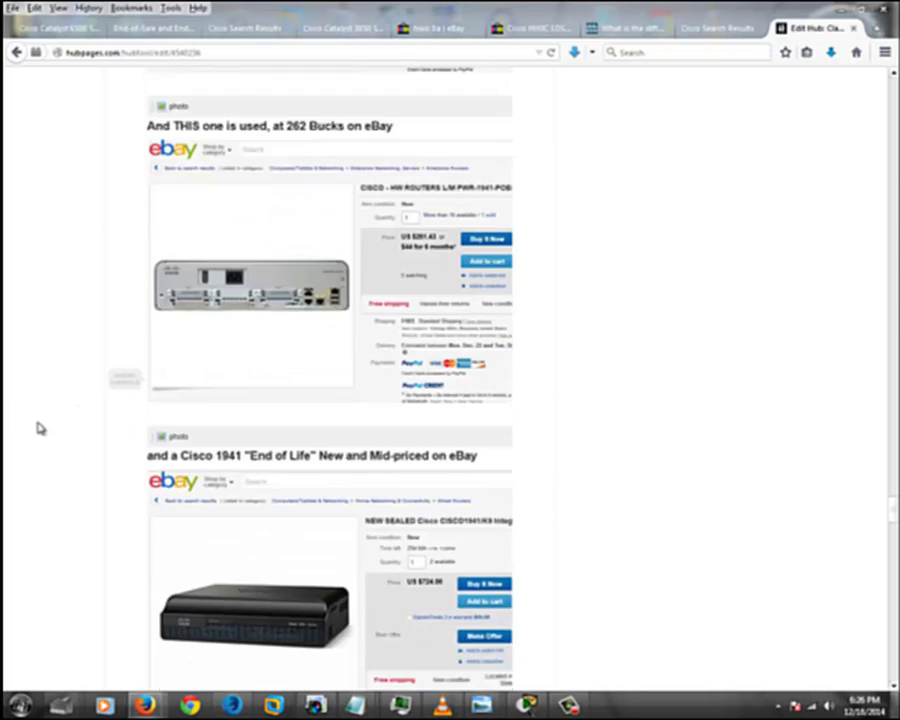
{"action": "scroll", "coordinate": [35, 430], "scroll_direction": "down", "scroll_amount": 7}
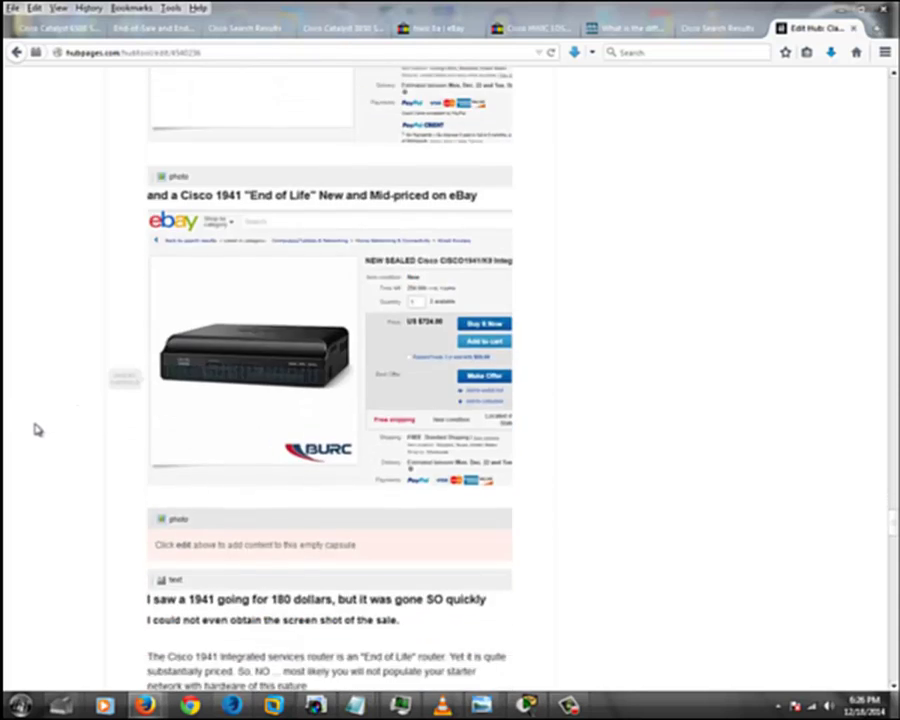
{"action": "scroll", "coordinate": [35, 430], "scroll_direction": "down", "scroll_amount": 7}
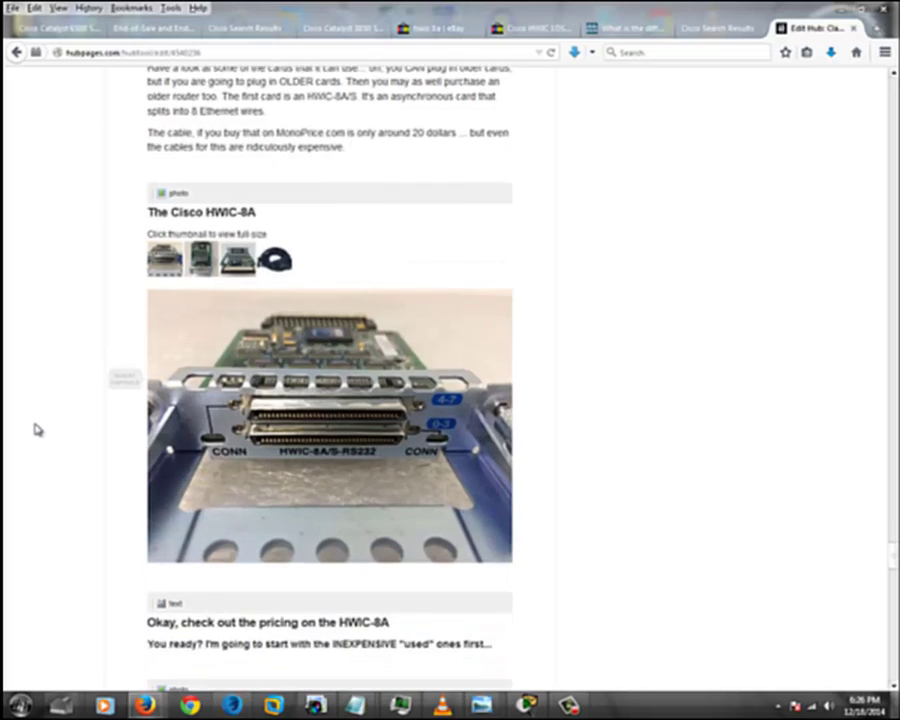
{"action": "scroll", "coordinate": [35, 430], "scroll_direction": "down", "scroll_amount": 7}
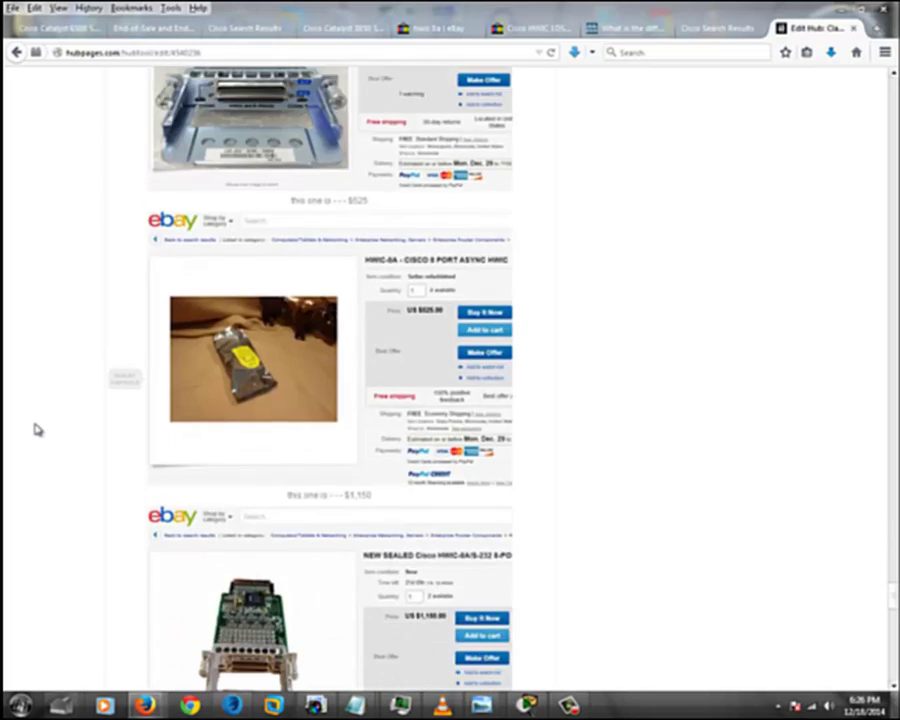
{"action": "scroll", "coordinate": [35, 430], "scroll_direction": "down", "scroll_amount": 8}
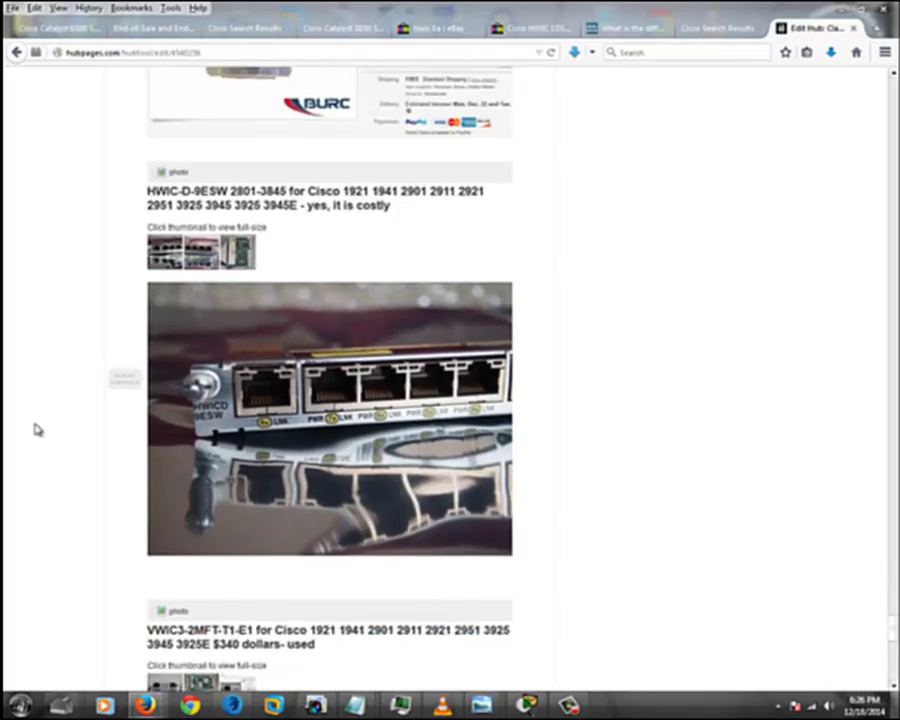
{"action": "scroll", "coordinate": [285, 372], "scroll_direction": "down", "scroll_amount": 1}
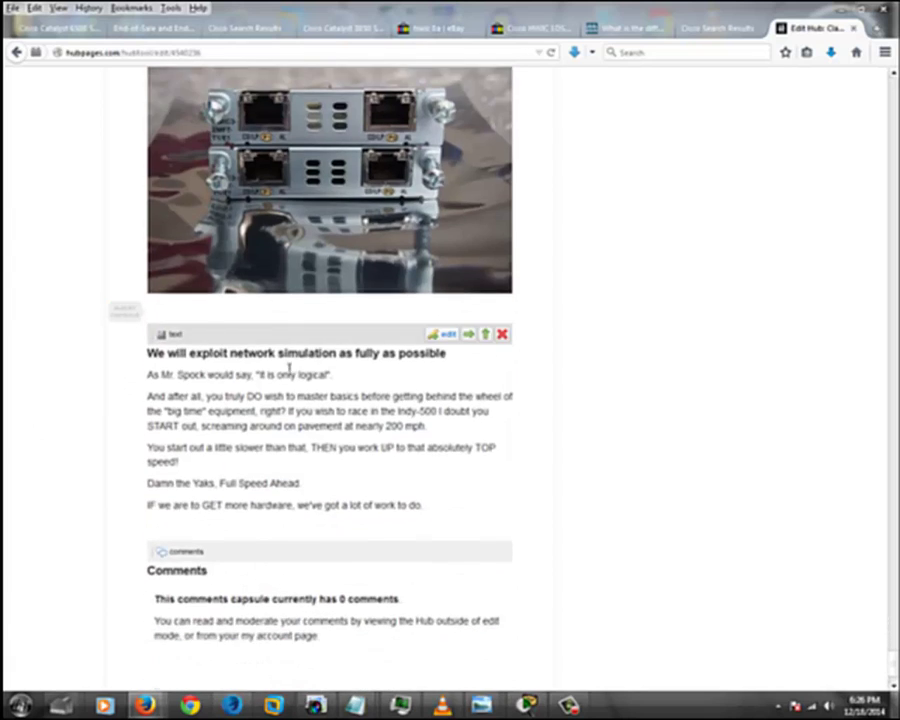
Step: Minimize the article's browser window and launch Cisco Packet Tracer, maximizing its window
{"action": "scroll", "coordinate": [420, 385], "scroll_direction": "up", "scroll_amount": 1}
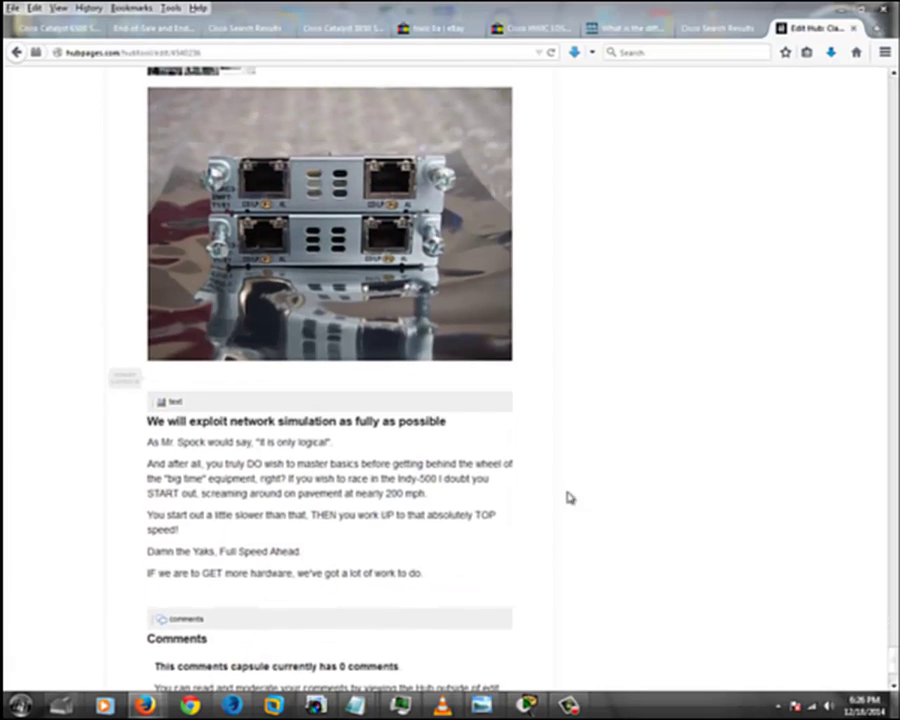
{"action": "left_click", "coordinate": [845, 12]}
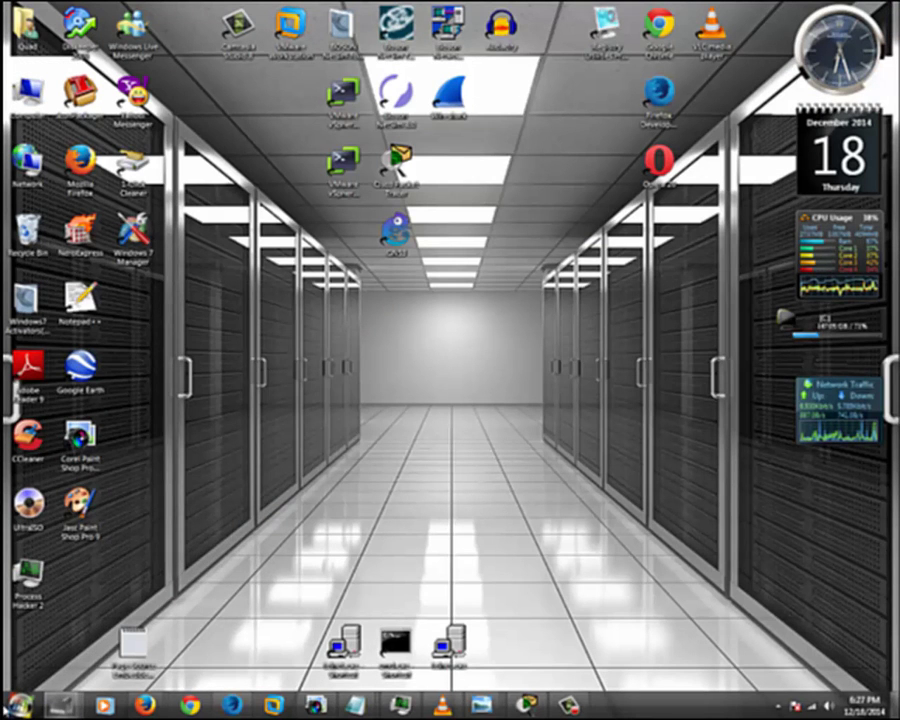
{"action": "key", "text": "super"}
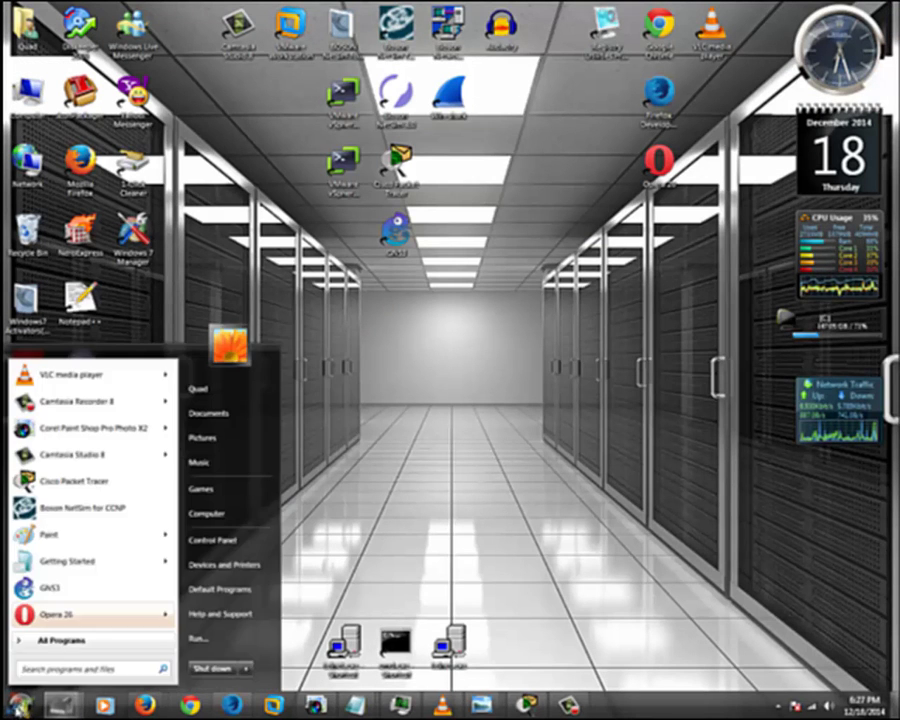
{"action": "left_click", "coordinate": [62, 483]}
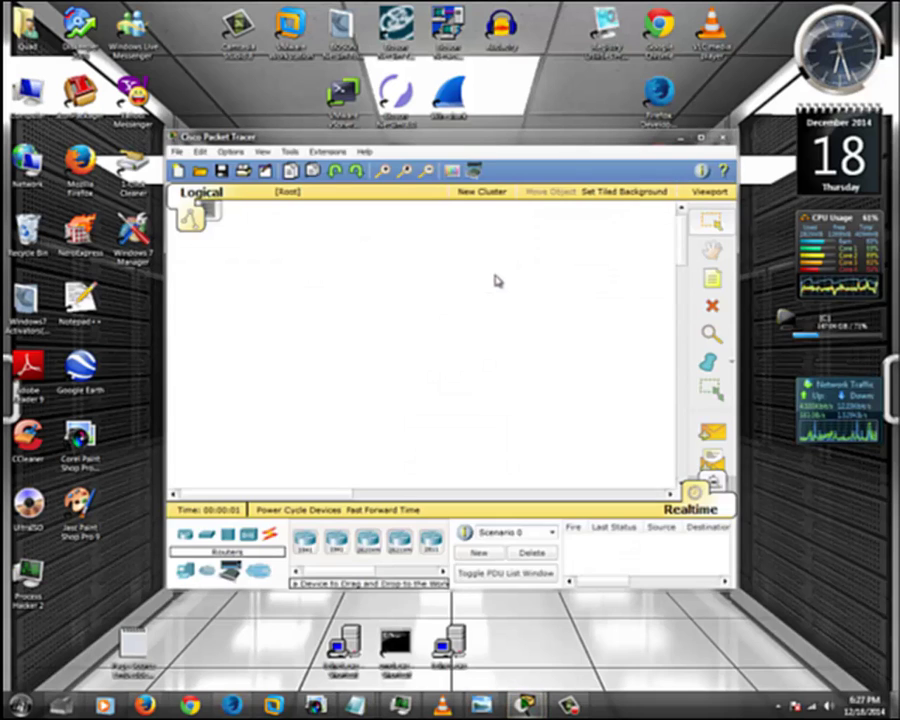
{"action": "left_click", "coordinate": [701, 138]}
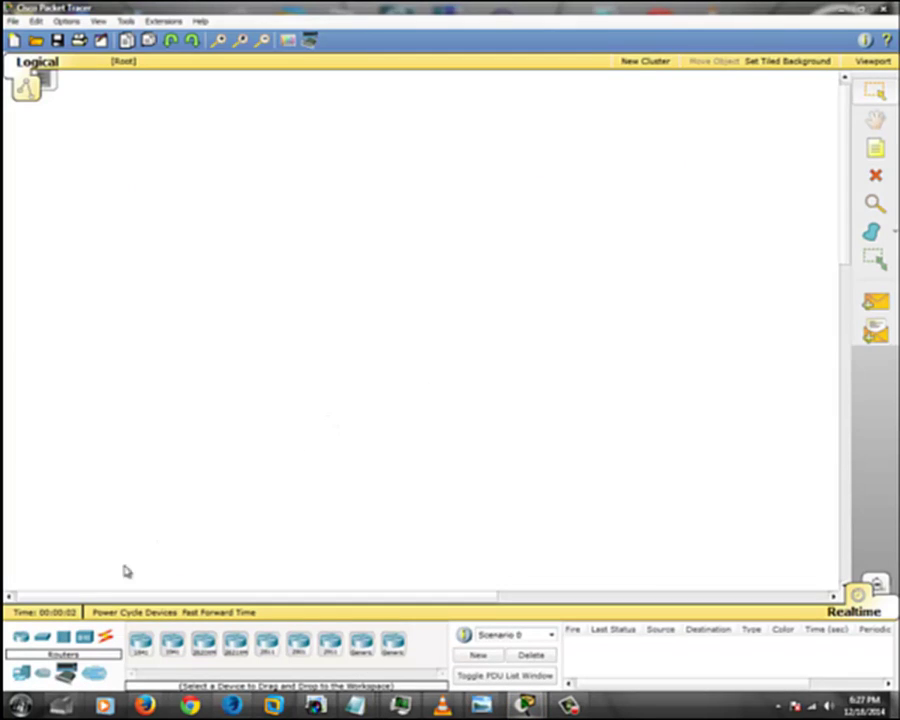
Step: Place a 1941 router in the workspace's lower-left corner, a 2621XM router at the upper left and another 2621XM at the bottom edge
{"action": "left_click", "coordinate": [174, 648]}
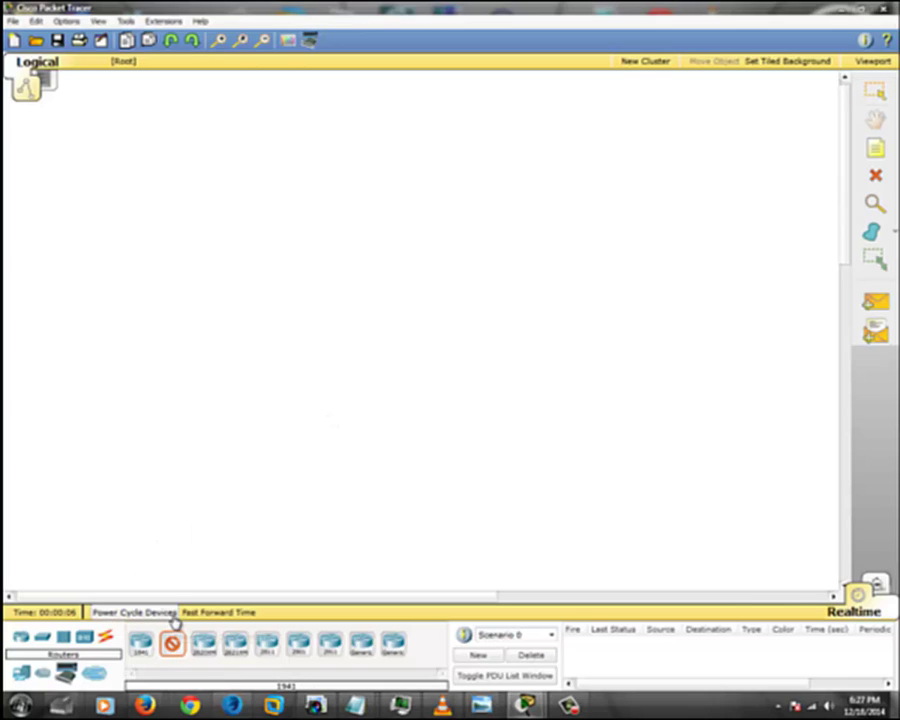
{"action": "left_click", "coordinate": [40, 553]}
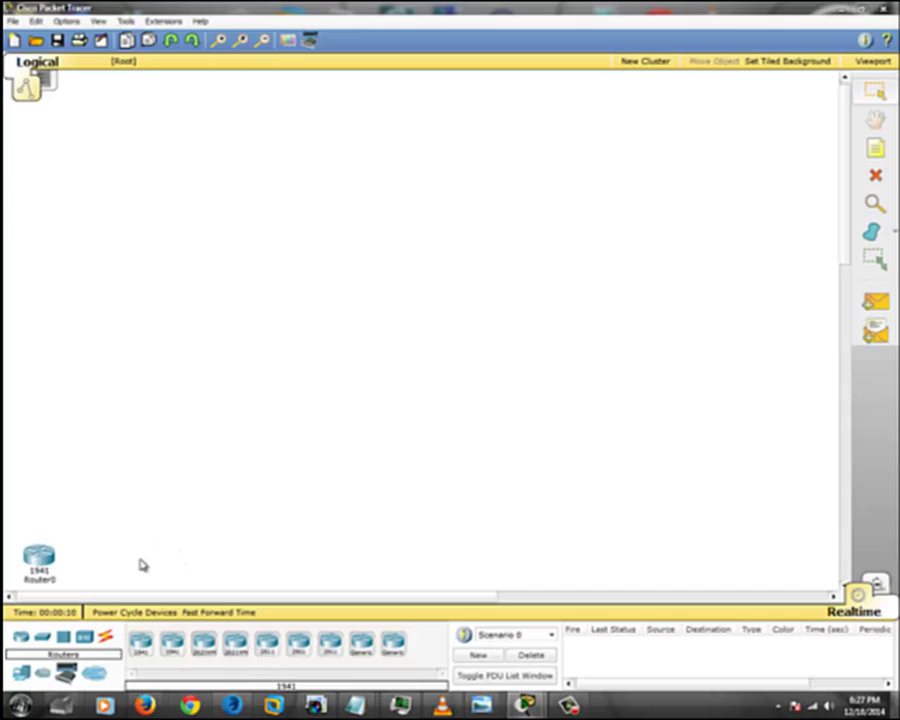
{"action": "left_click", "coordinate": [235, 643]}
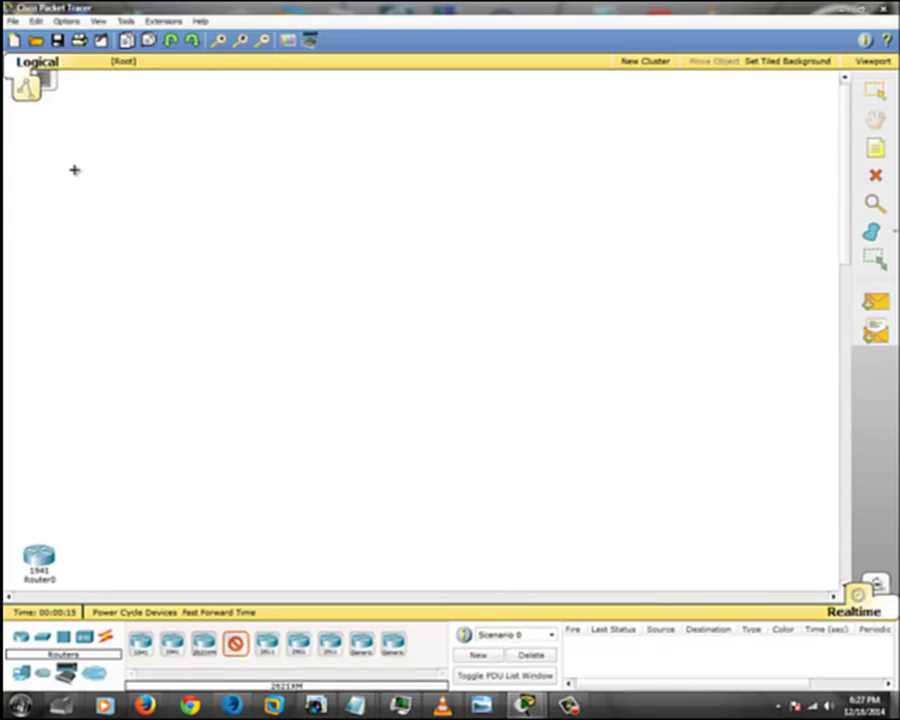
{"action": "left_click", "coordinate": [30, 178]}
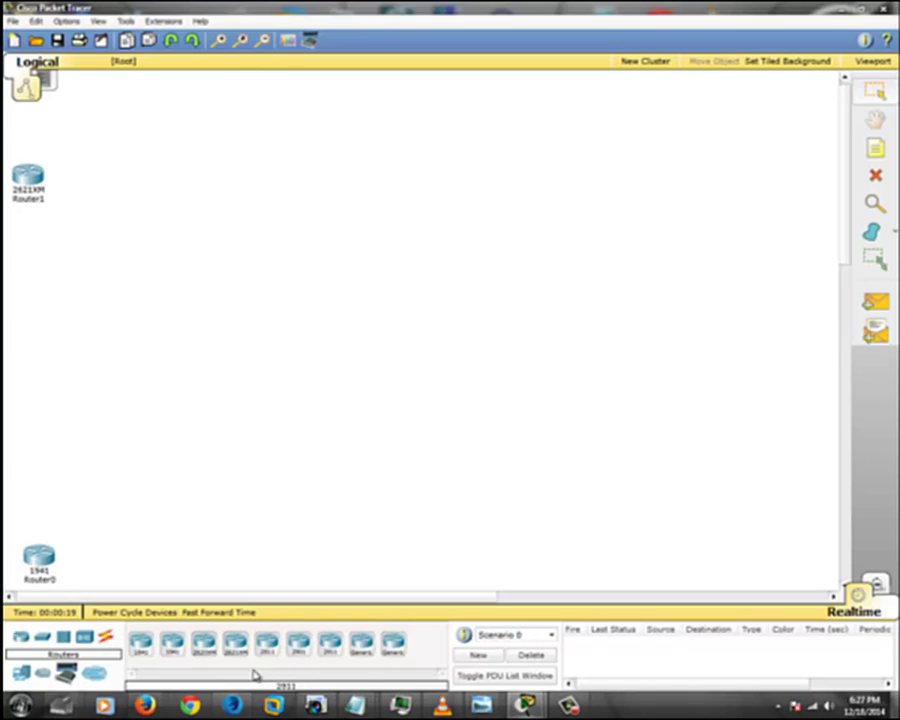
{"action": "left_click", "coordinate": [235, 643]}
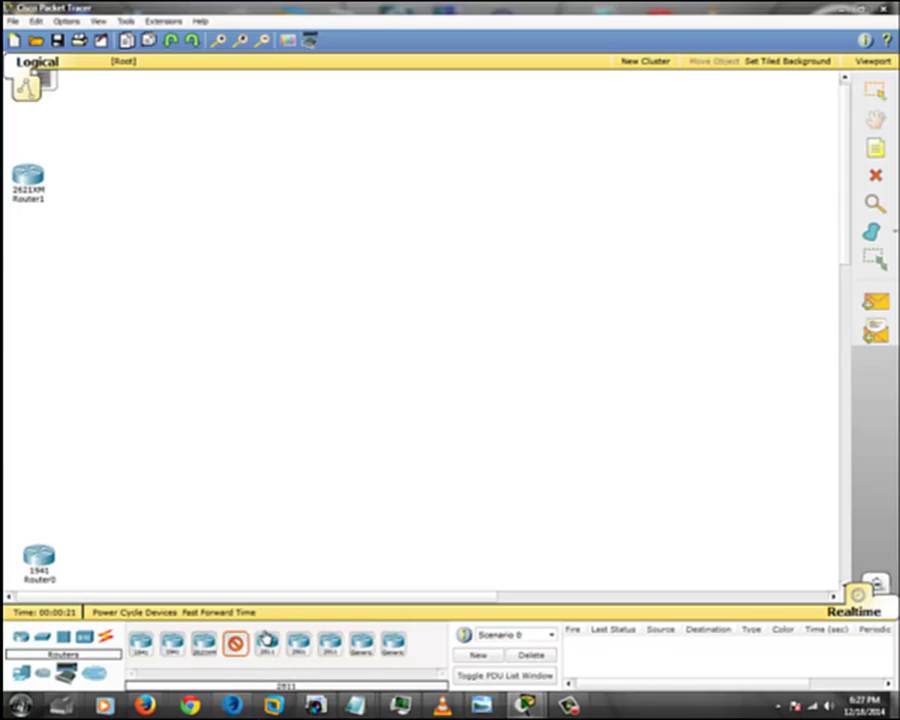
{"action": "left_click", "coordinate": [566, 584]}
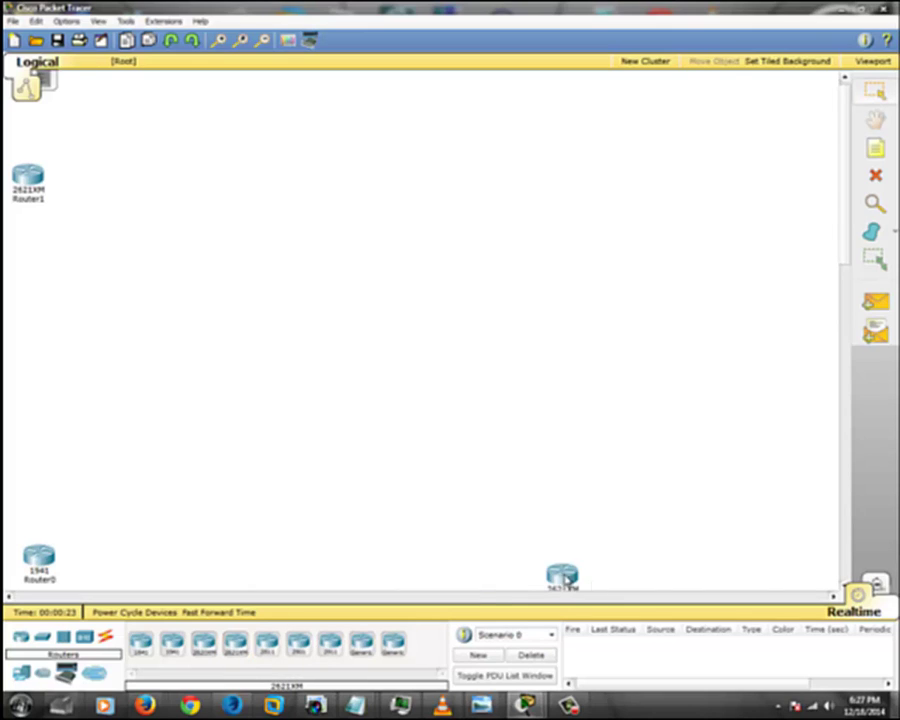
{"action": "left_click_drag", "start_coordinate": [561, 566], "coordinate": [561, 556]}
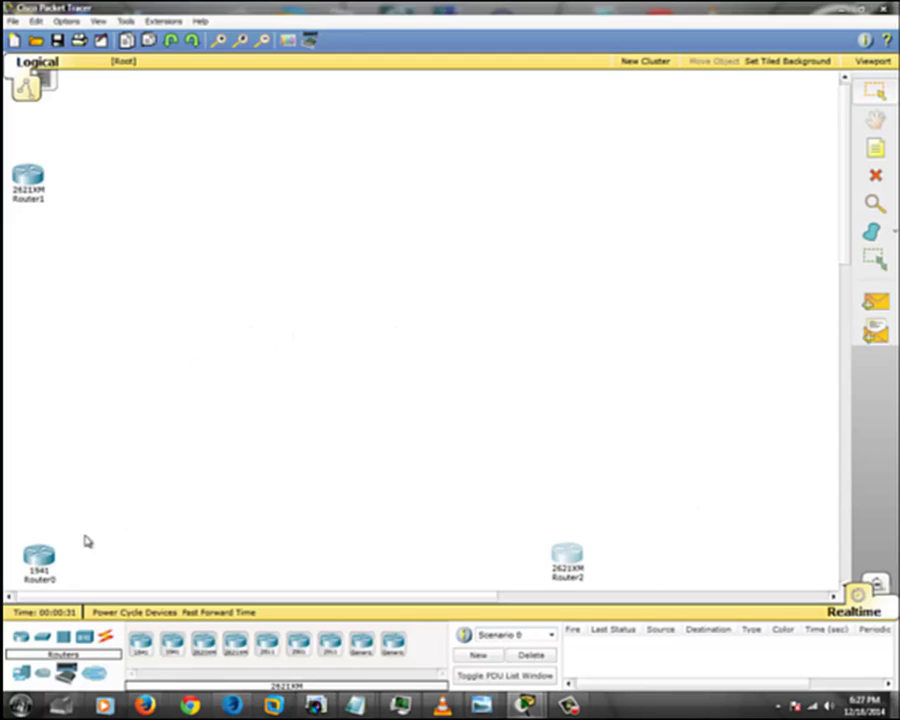
Step: Enlarge the 1941 router's physical view and, with its power off, install an HWIC-2T in the first slot and an HWIC-8A in the last
{"action": "left_click", "coordinate": [35, 560]}
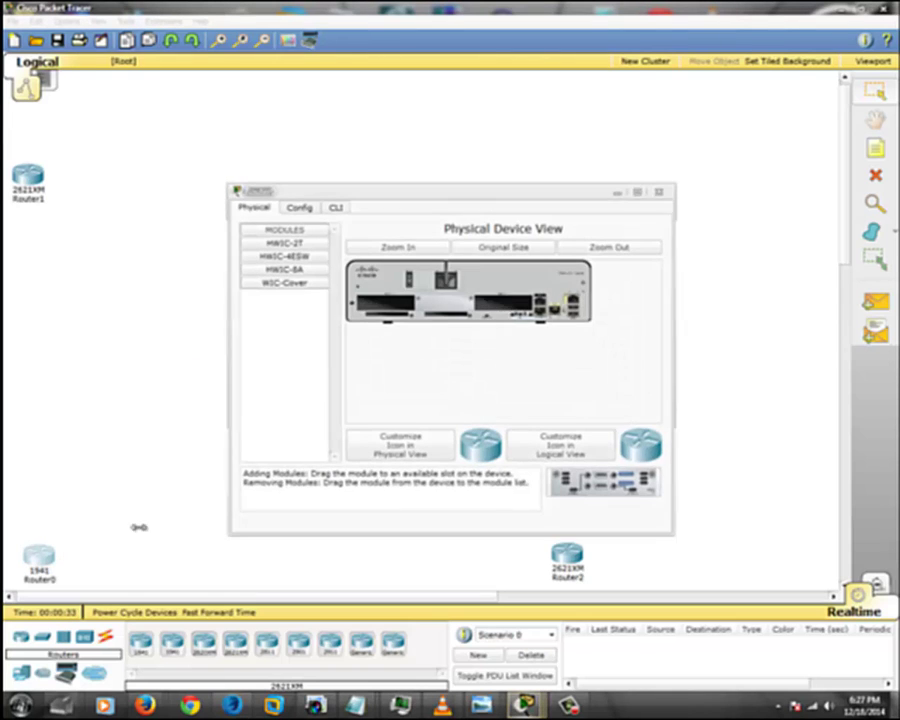
{"action": "left_click", "coordinate": [639, 189]}
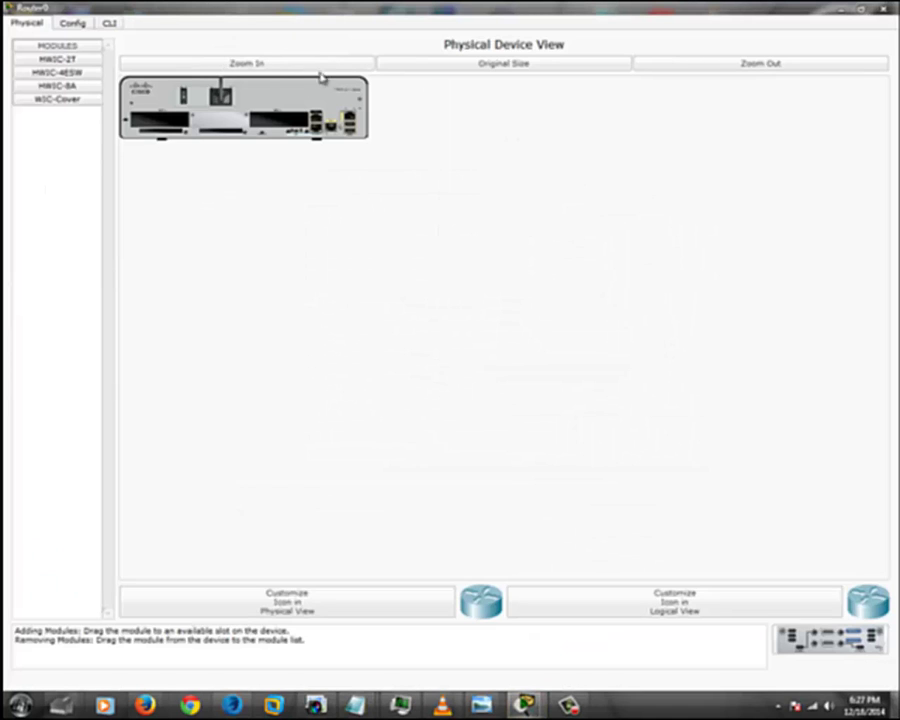
{"action": "left_click", "coordinate": [259, 63]}
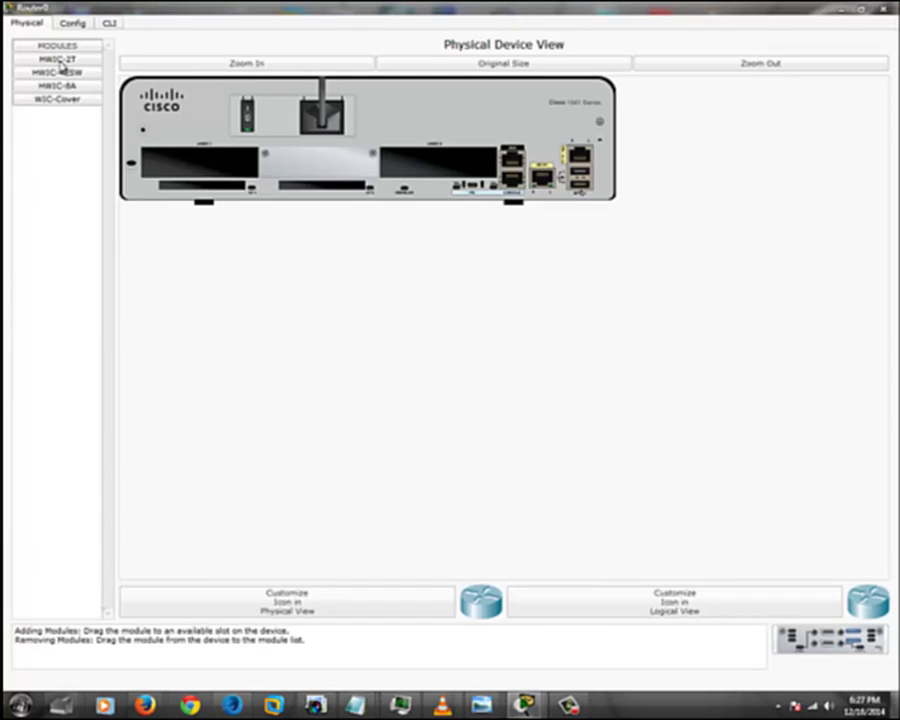
{"action": "left_click_drag", "start_coordinate": [57, 60], "coordinate": [202, 167]}
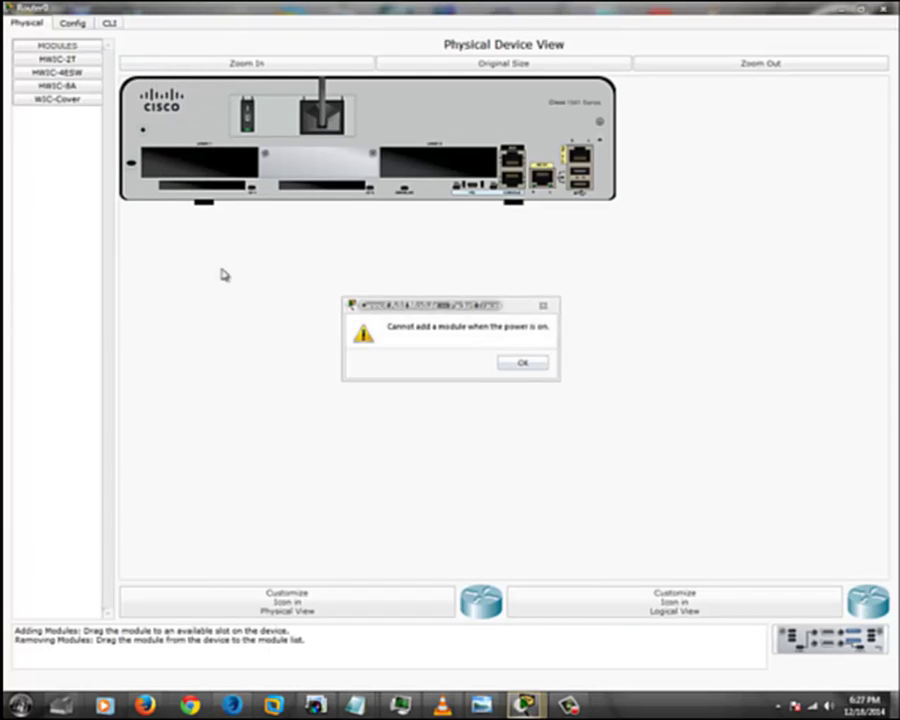
{"action": "left_click", "coordinate": [522, 361]}
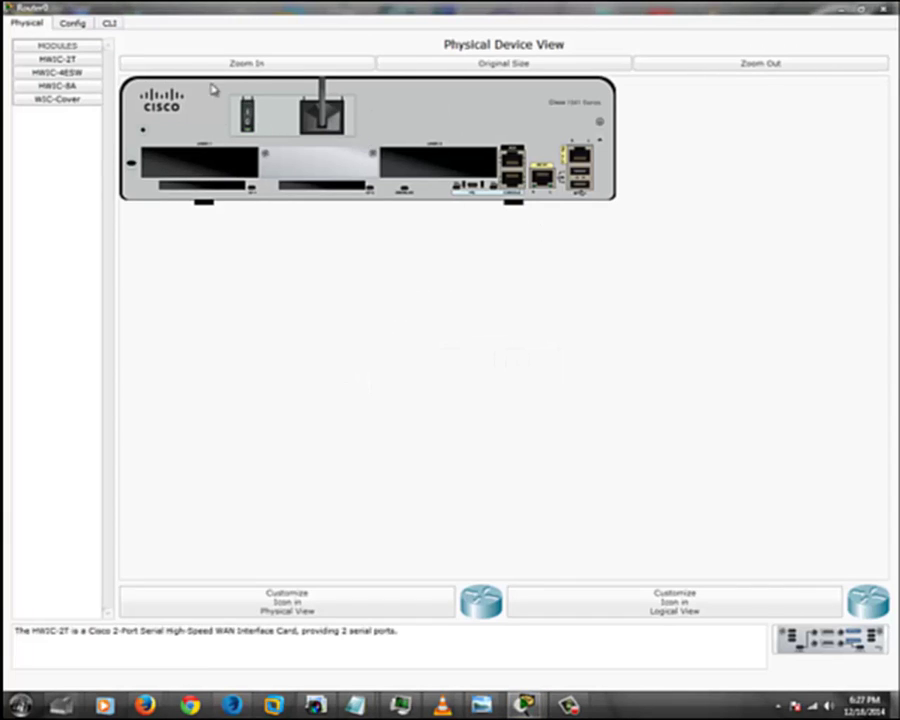
{"action": "left_click_drag", "start_coordinate": [58, 63], "coordinate": [193, 172]}
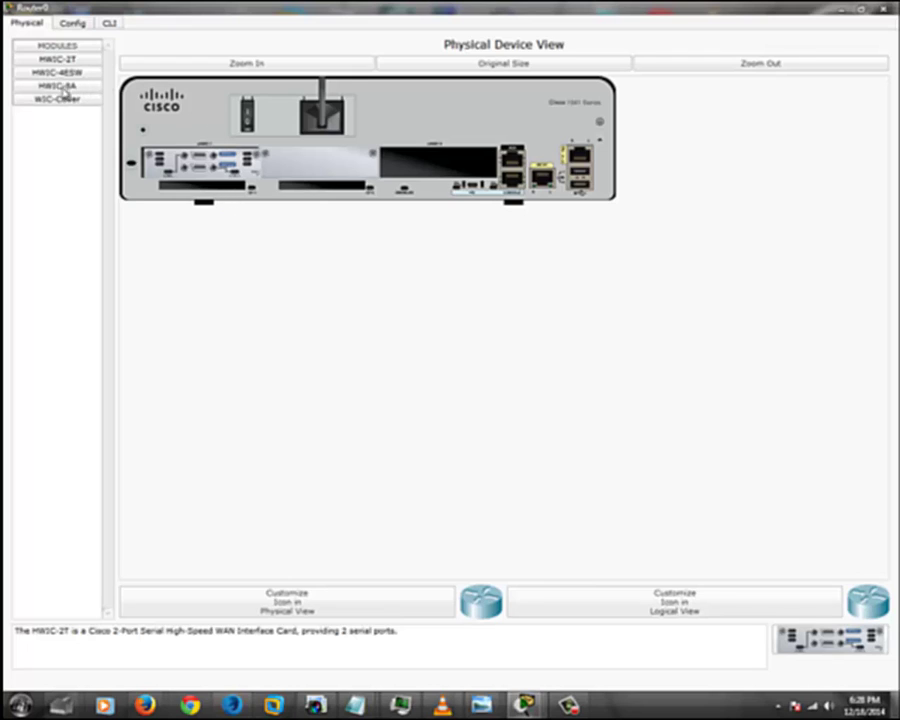
{"action": "left_click_drag", "start_coordinate": [50, 91], "coordinate": [442, 164]}
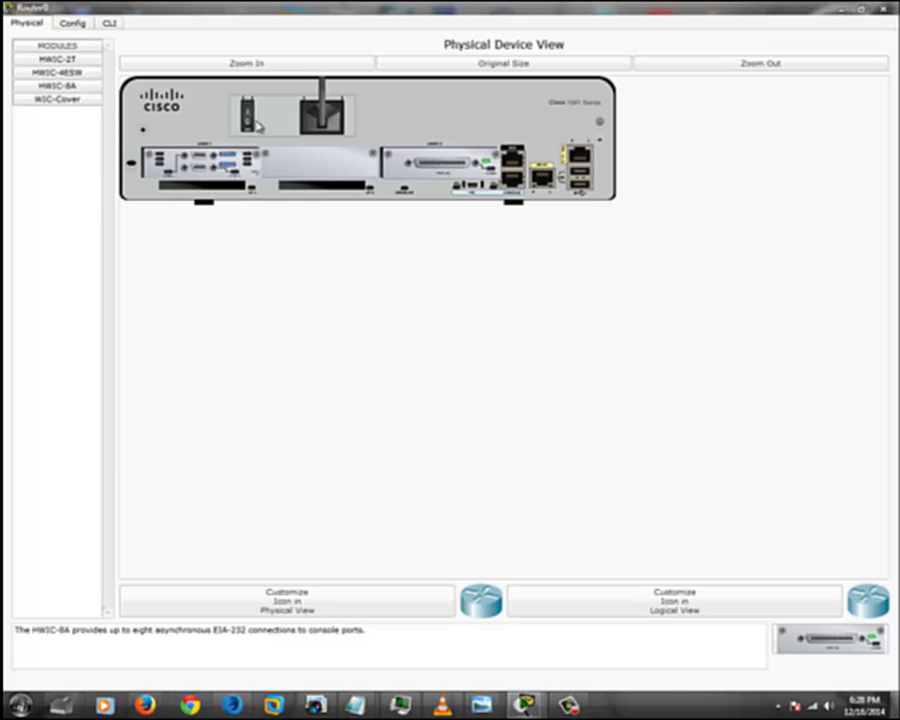
Step: Check the 1941 router's boot output in its IOS command line interface
{"action": "left_click", "coordinate": [110, 23]}
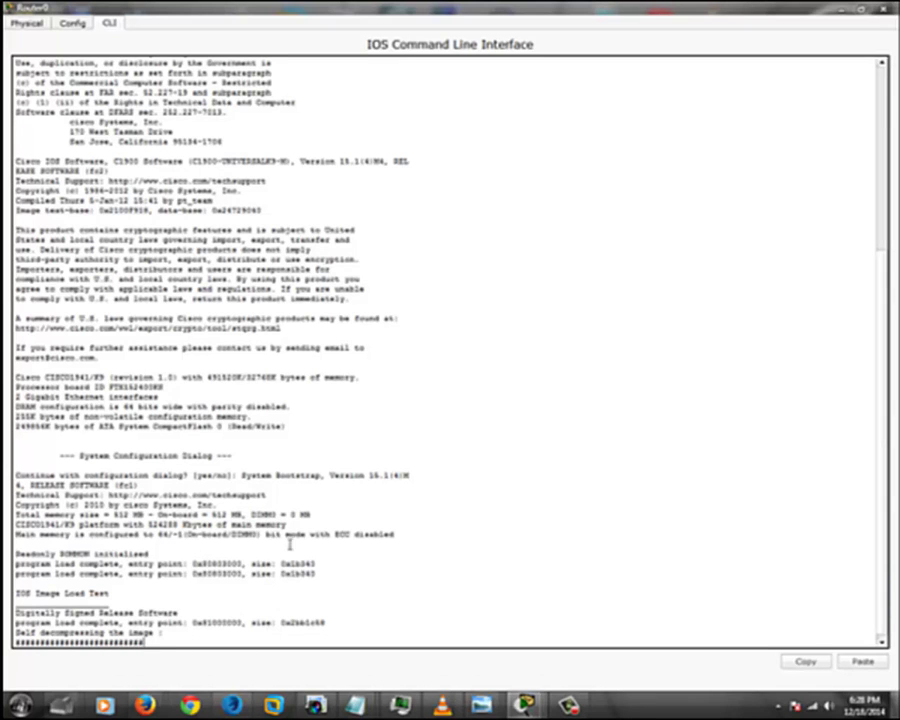
{"action": "left_click", "coordinate": [884, 10]}
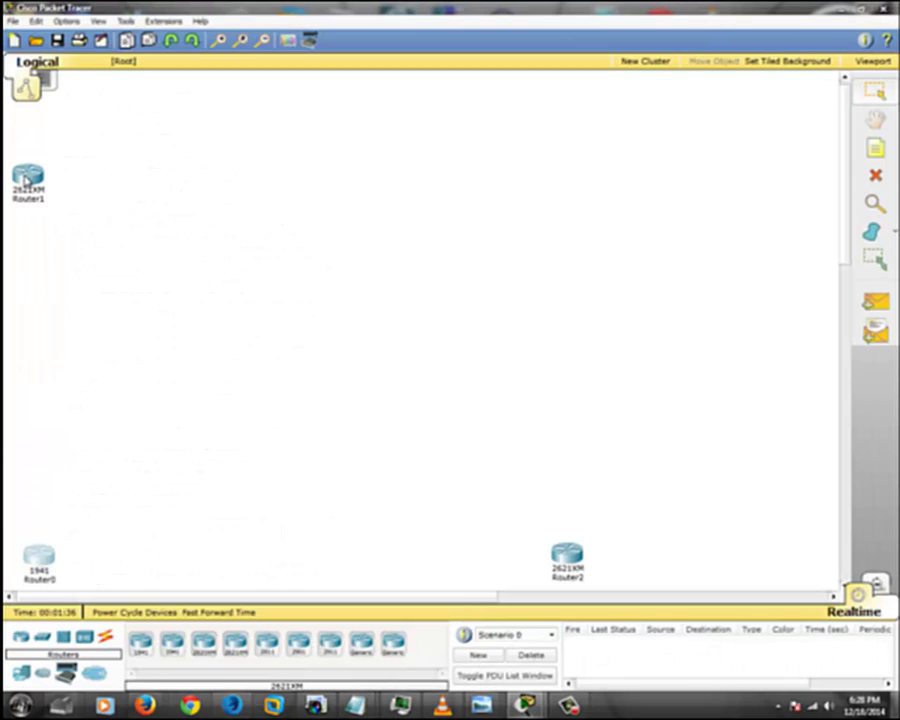
{"action": "left_click", "coordinate": [40, 554]}
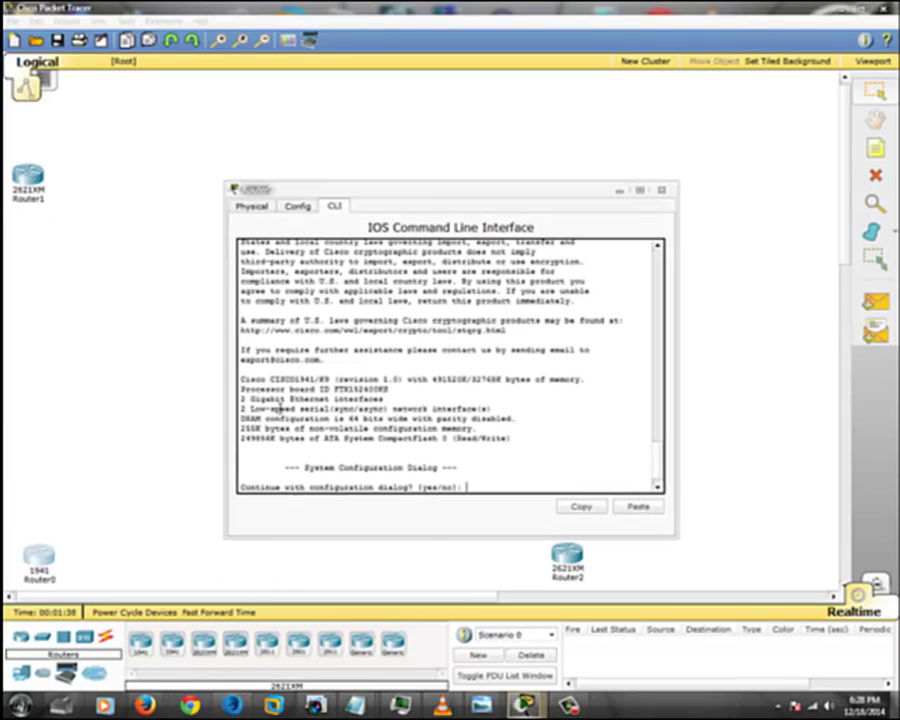
Step: Compare the 1941 router's enlarged physical view with the real 1941 rear photo and its eBay listing, and close the router window
{"action": "left_click", "coordinate": [251, 206]}
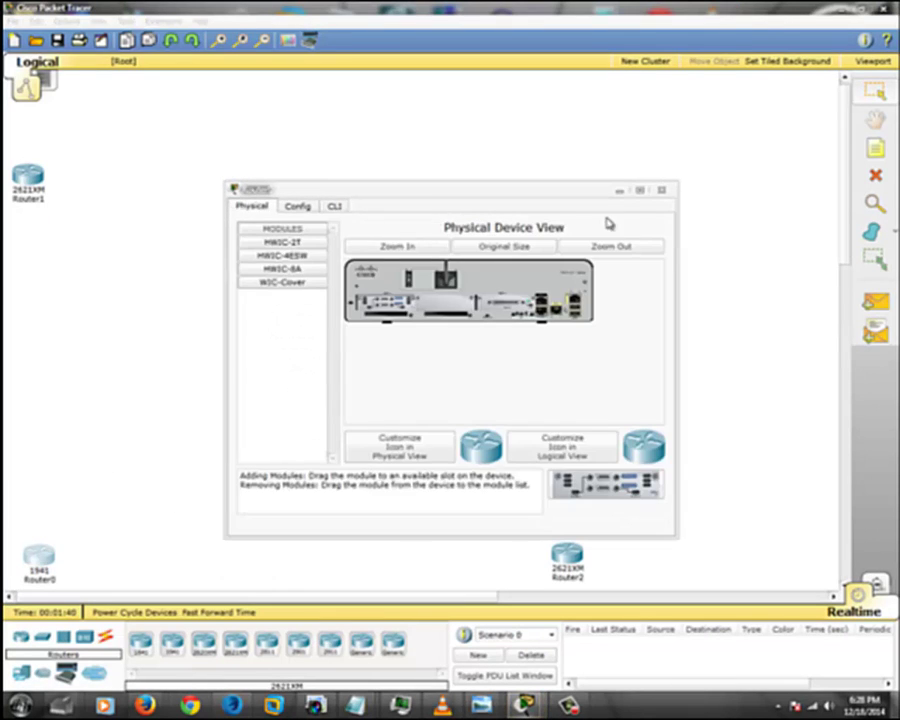
{"action": "left_click", "coordinate": [642, 190]}
{"action": "left_click", "coordinate": [257, 64]}
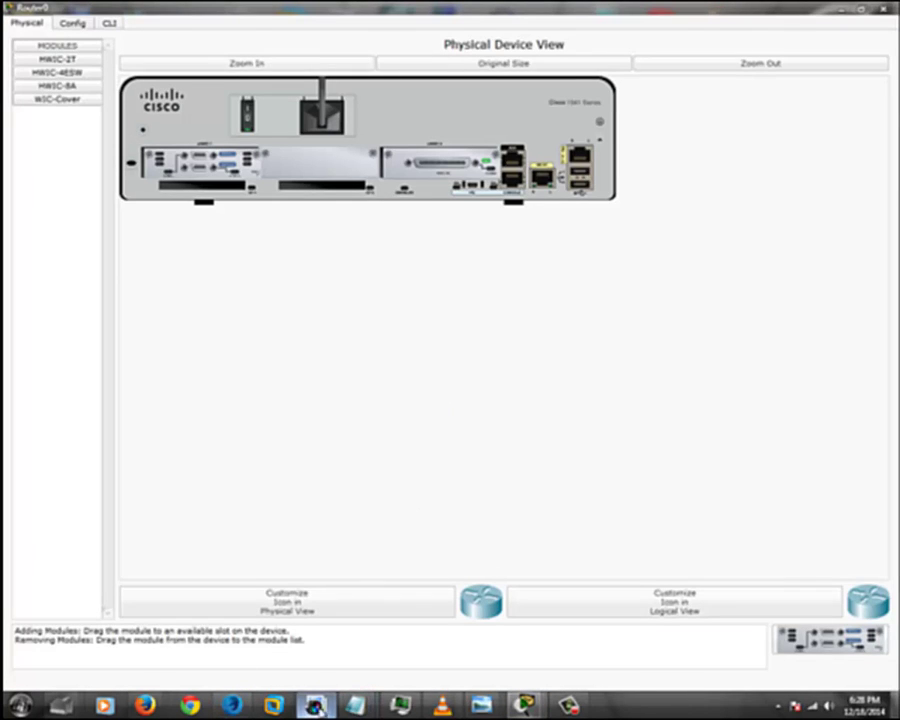
{"action": "mouse_move", "coordinate": [481, 705]}
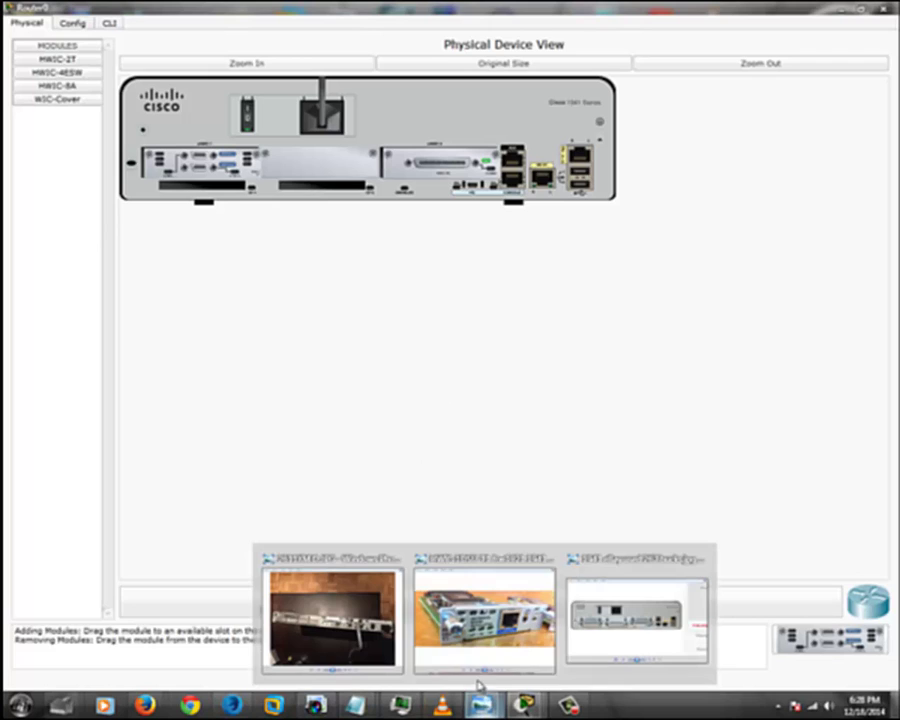
{"action": "left_click", "coordinate": [608, 609]}
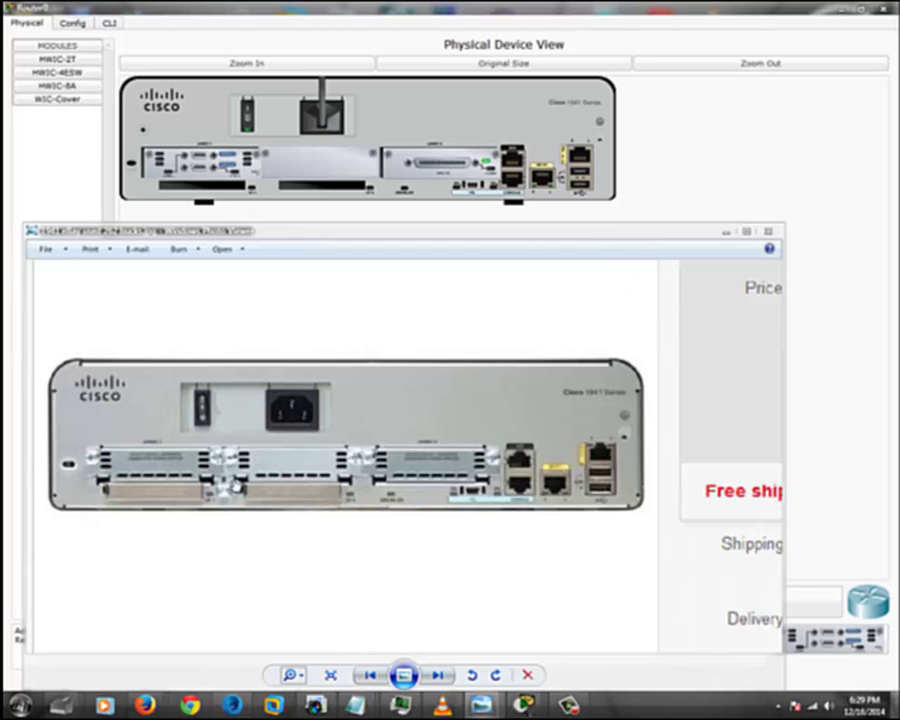
{"action": "scroll", "coordinate": [237, 485], "scroll_direction": "down", "scroll_amount": 3}
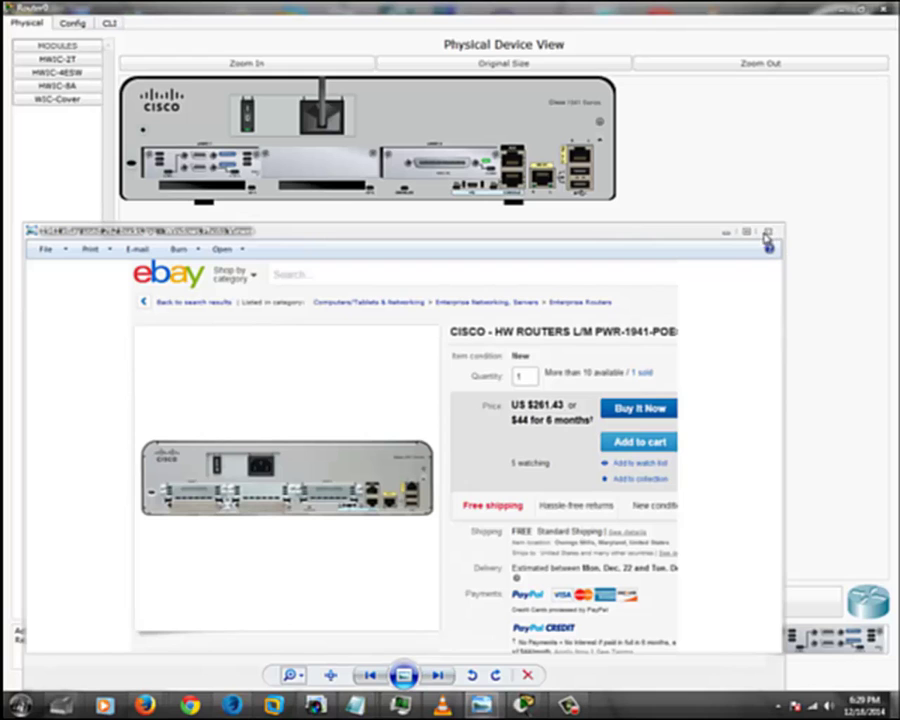
{"action": "left_click", "coordinate": [728, 232]}
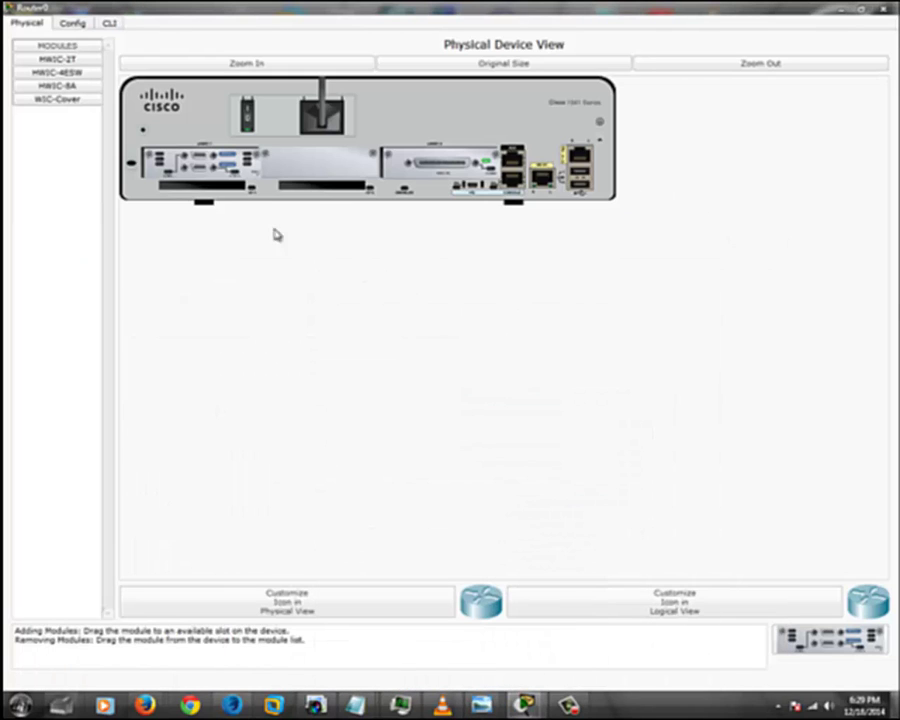
{"action": "left_click", "coordinate": [882, 10]}
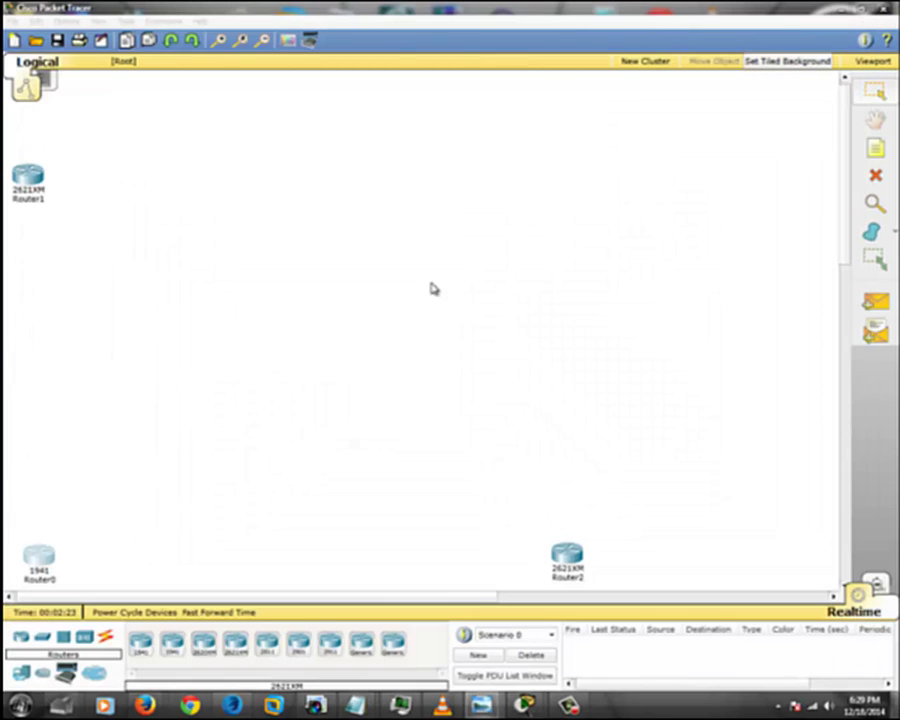
Step: Enlarge the physical view of the upper-left 2621XM router and compare it with the photo of the real 2600-series router's rear
{"action": "left_click", "coordinate": [30, 177]}
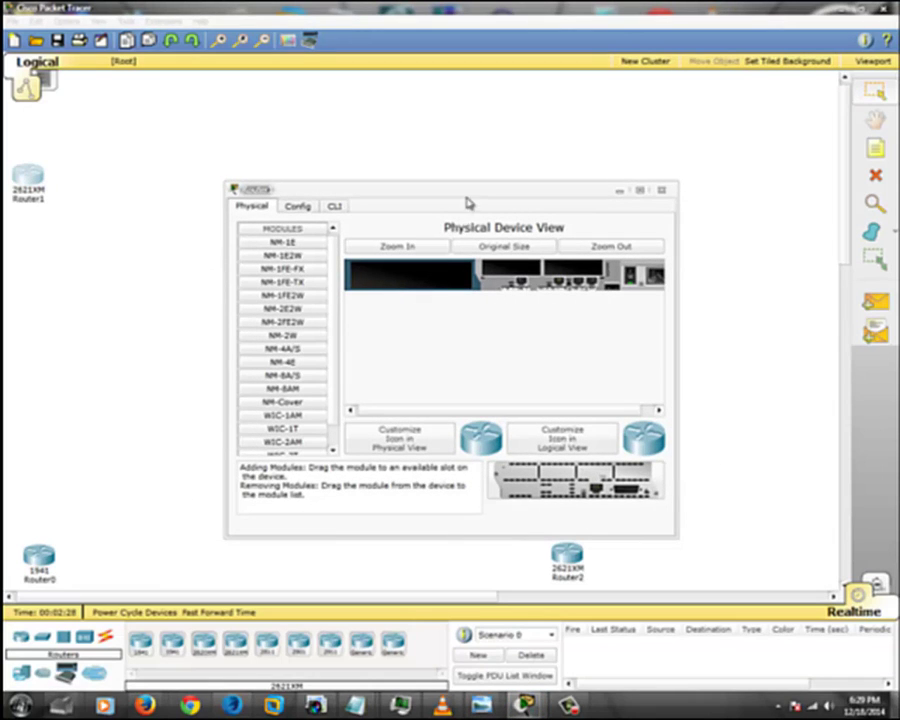
{"action": "left_click", "coordinate": [640, 189]}
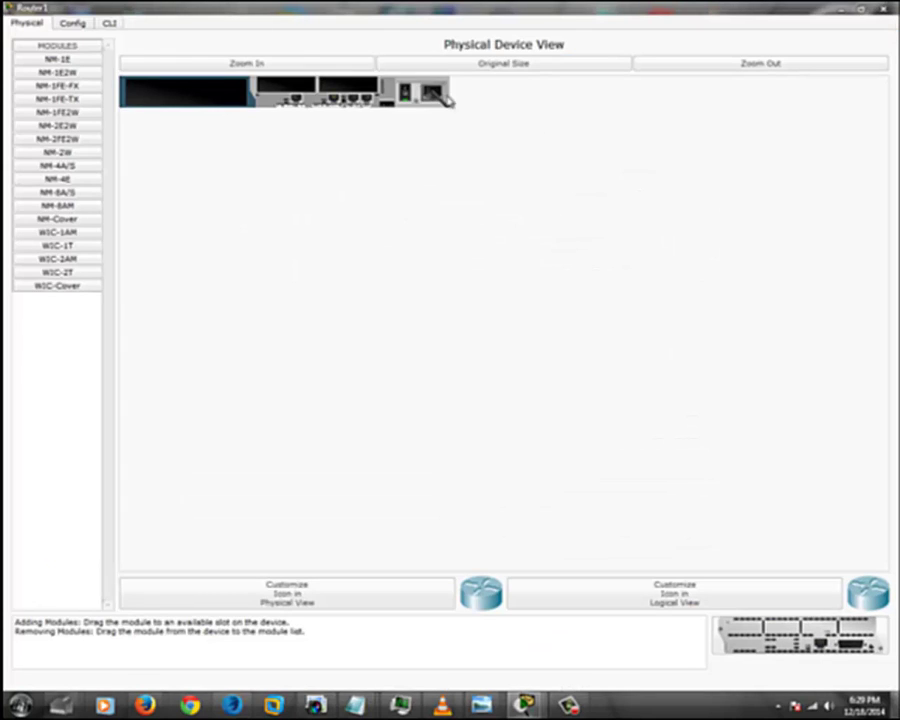
{"action": "left_click", "coordinate": [287, 66]}
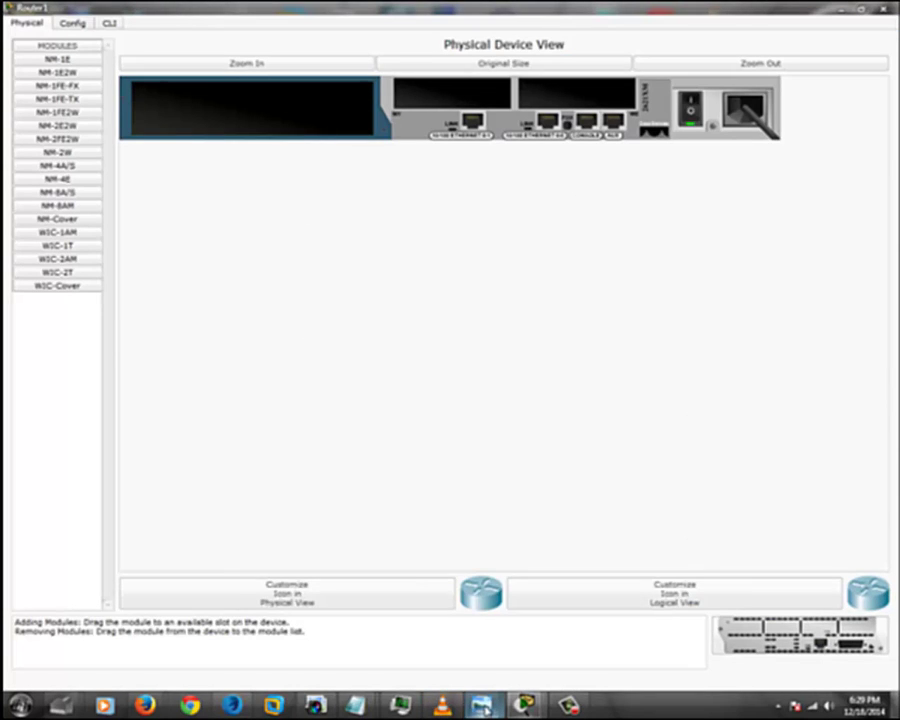
{"action": "mouse_move", "coordinate": [486, 704]}
{"action": "left_click", "coordinate": [352, 618]}
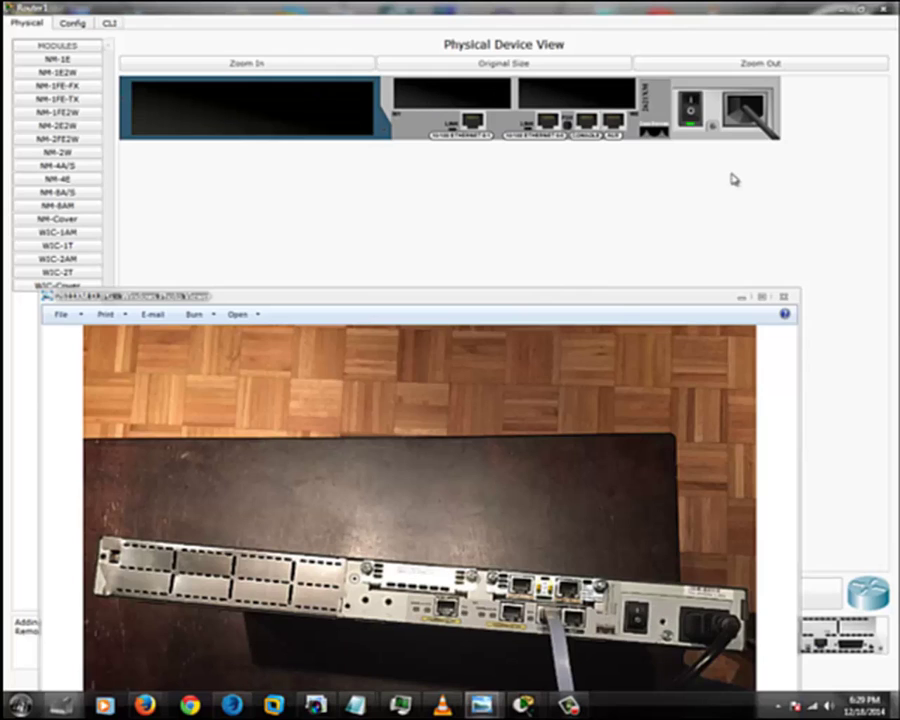
{"action": "left_click", "coordinate": [742, 299]}
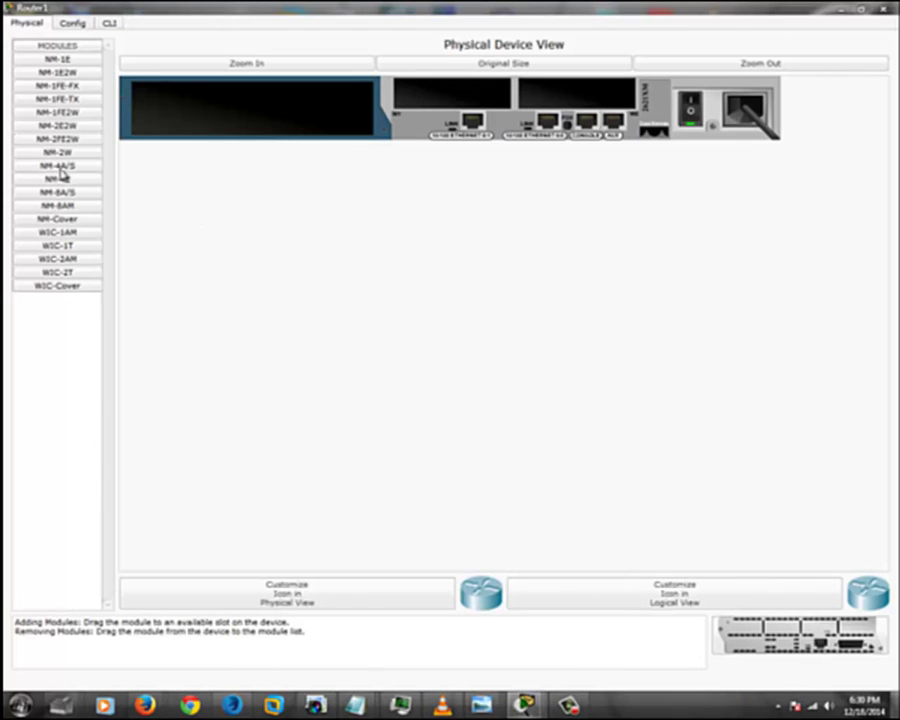
Step: Try to install the NM-4A/S serial module in the 2621XM router's large network module slot
{"action": "left_click_drag", "start_coordinate": [57, 172], "coordinate": [237, 131]}
{"action": "left_click", "coordinate": [524, 362]}
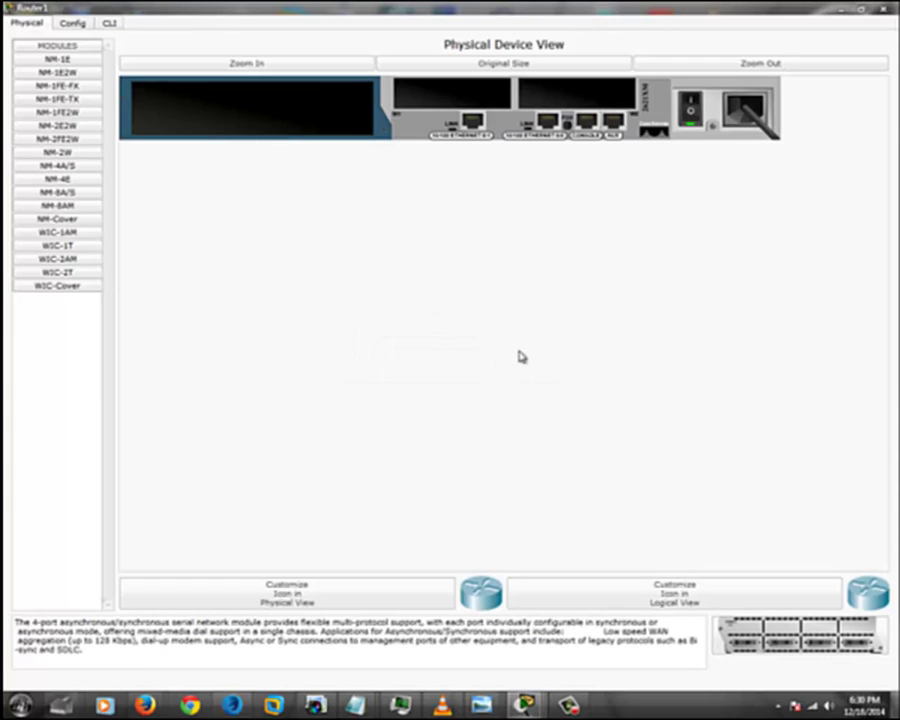
Step: Power off the upper-left 2621XM router and install the NM-8A/S serial module in its large network module slot
{"action": "left_click", "coordinate": [692, 106]}
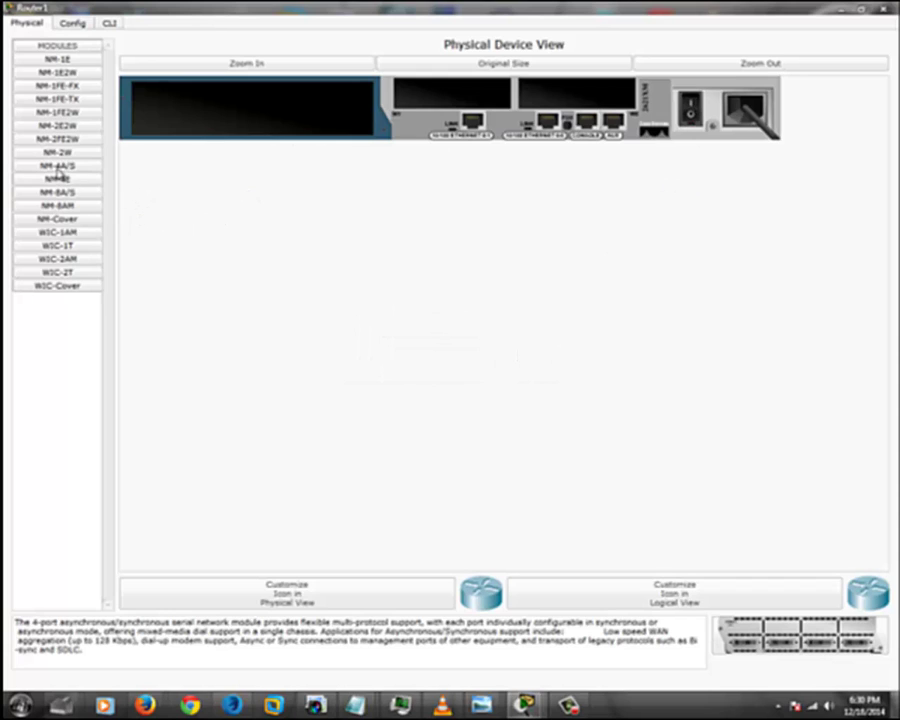
{"action": "left_click_drag", "start_coordinate": [57, 167], "coordinate": [50, 258]}
{"action": "left_click_drag", "start_coordinate": [57, 199], "coordinate": [250, 108]}
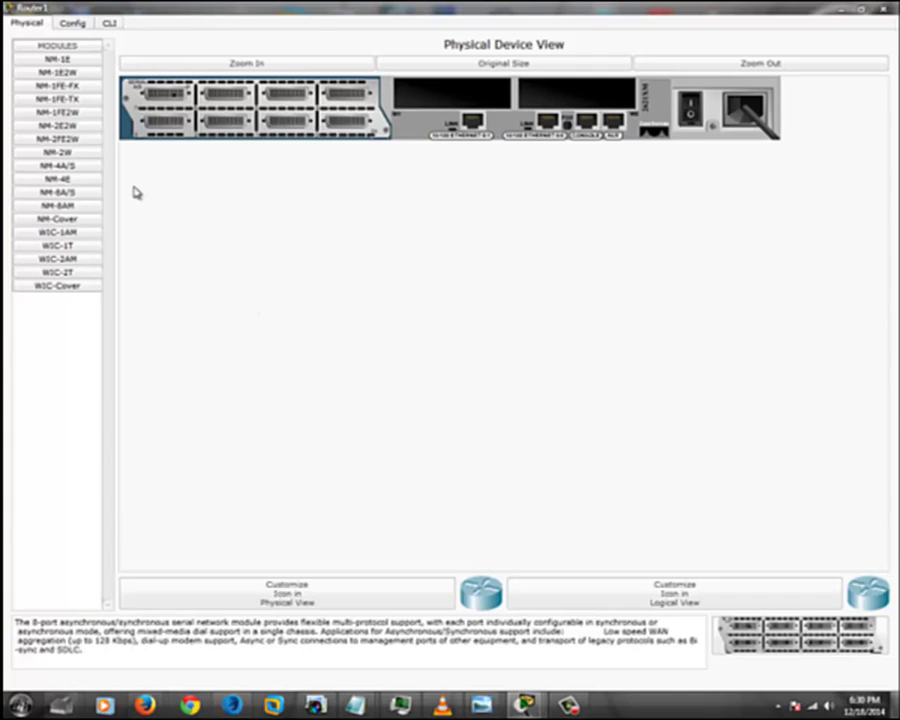
Step: Install WIC-1T cards in both small slots of the upper-left 2621XM router and power it on to check its boot output
{"action": "left_click_drag", "start_coordinate": [57, 247], "coordinate": [473, 118]}
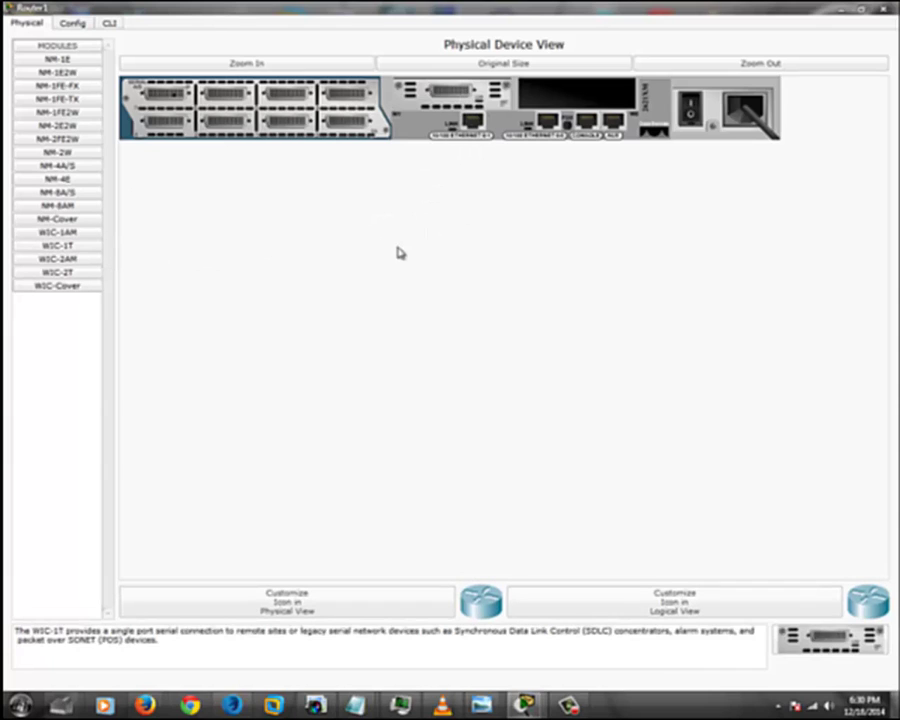
{"action": "left_click_drag", "start_coordinate": [50, 252], "coordinate": [562, 101]}
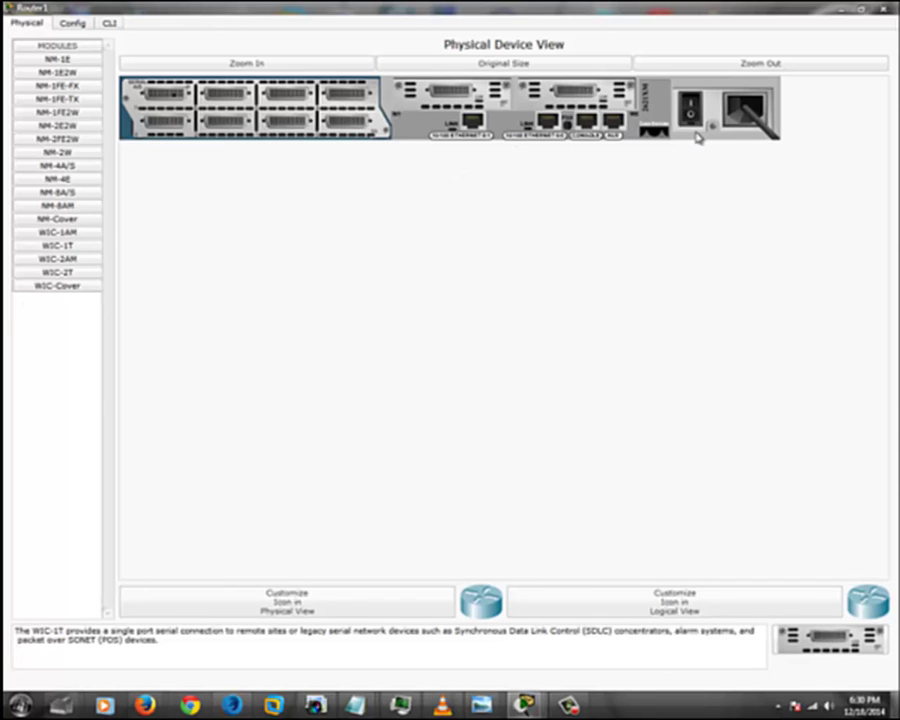
{"action": "left_click", "coordinate": [108, 24]}
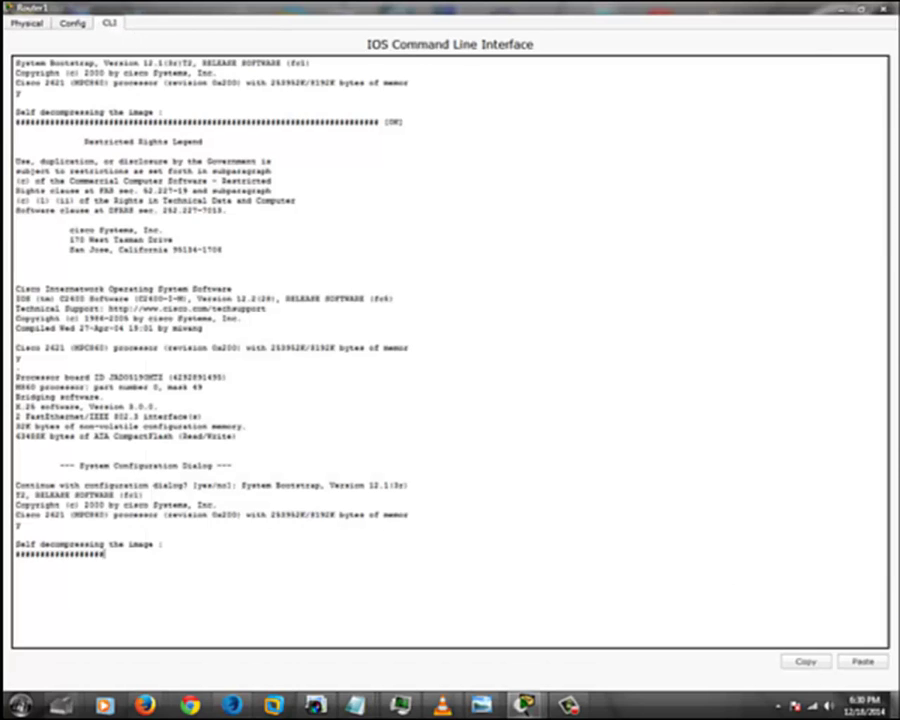
{"action": "left_click", "coordinate": [886, 9]}
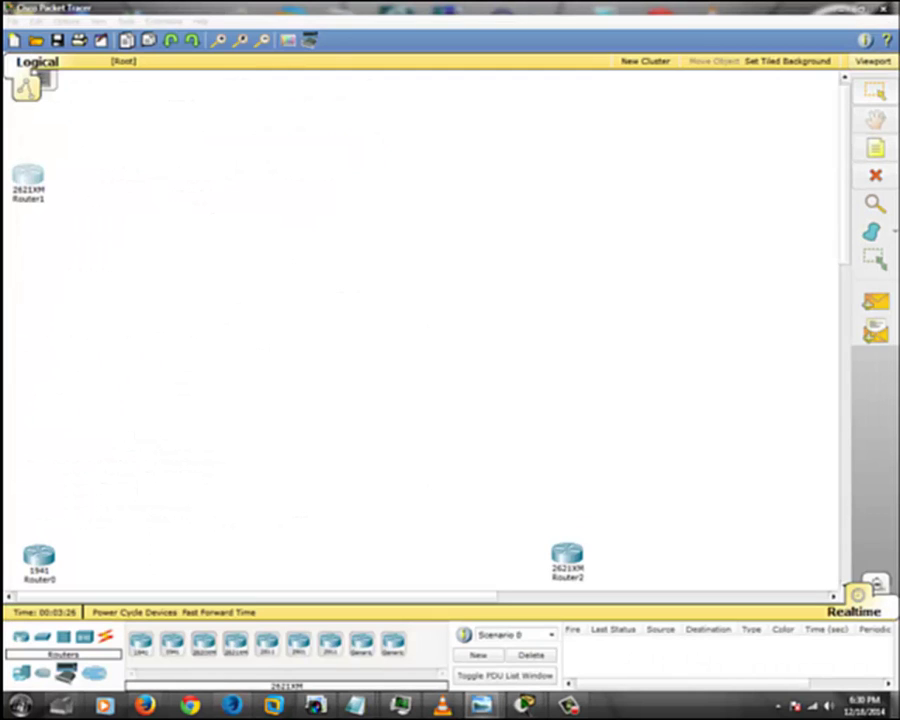
Step: Power off the lower-right 2621XM router and install the NM-4A/S serial module in its large network module slot
{"action": "left_click", "coordinate": [567, 553]}
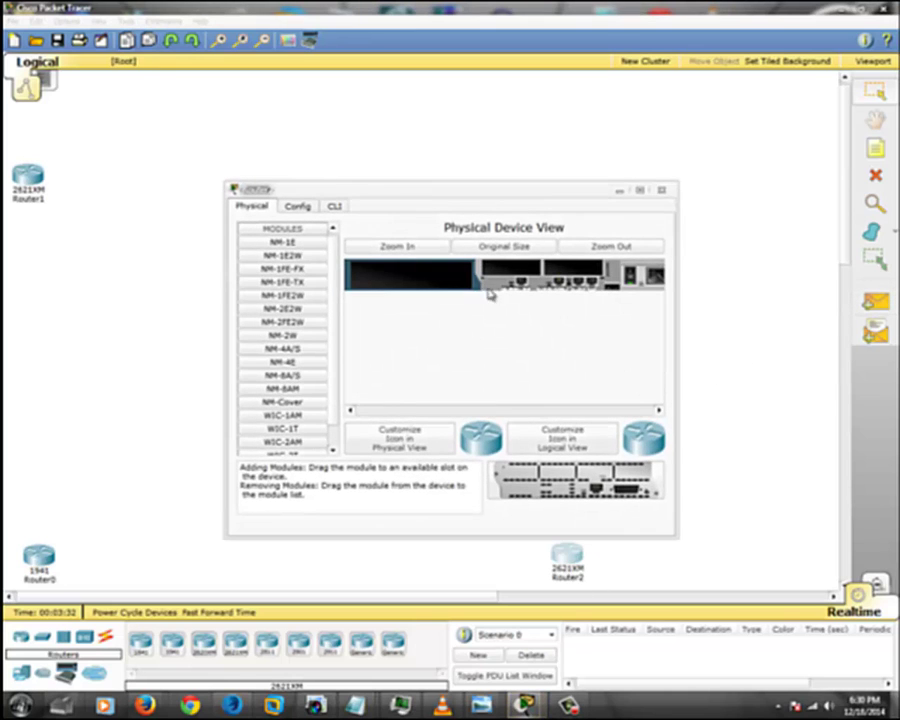
{"action": "left_click", "coordinate": [641, 189]}
{"action": "left_click", "coordinate": [249, 65]}
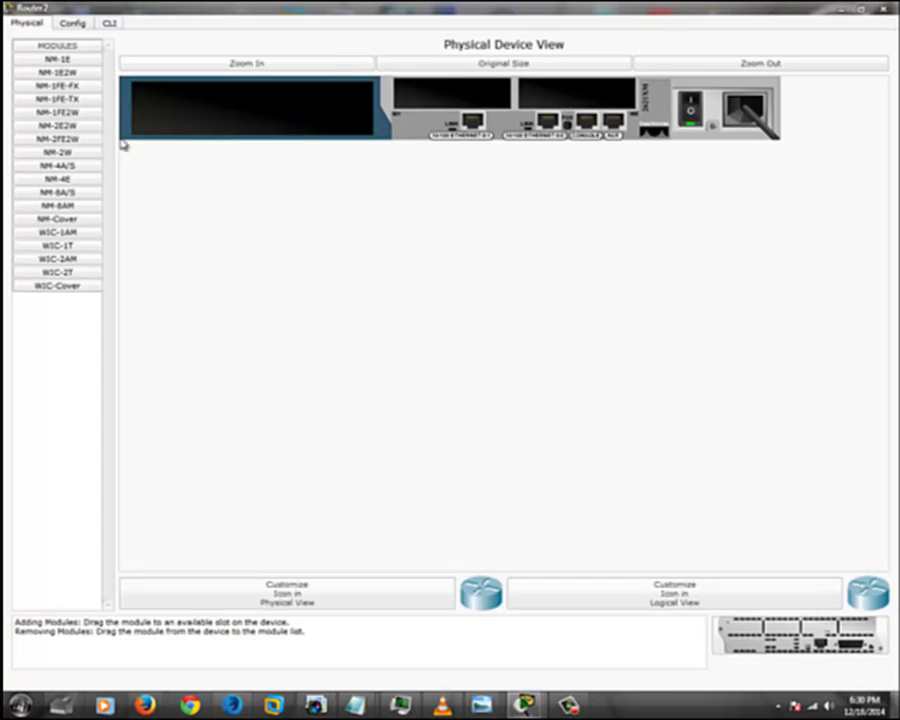
{"action": "left_click_drag", "start_coordinate": [62, 177], "coordinate": [252, 112]}
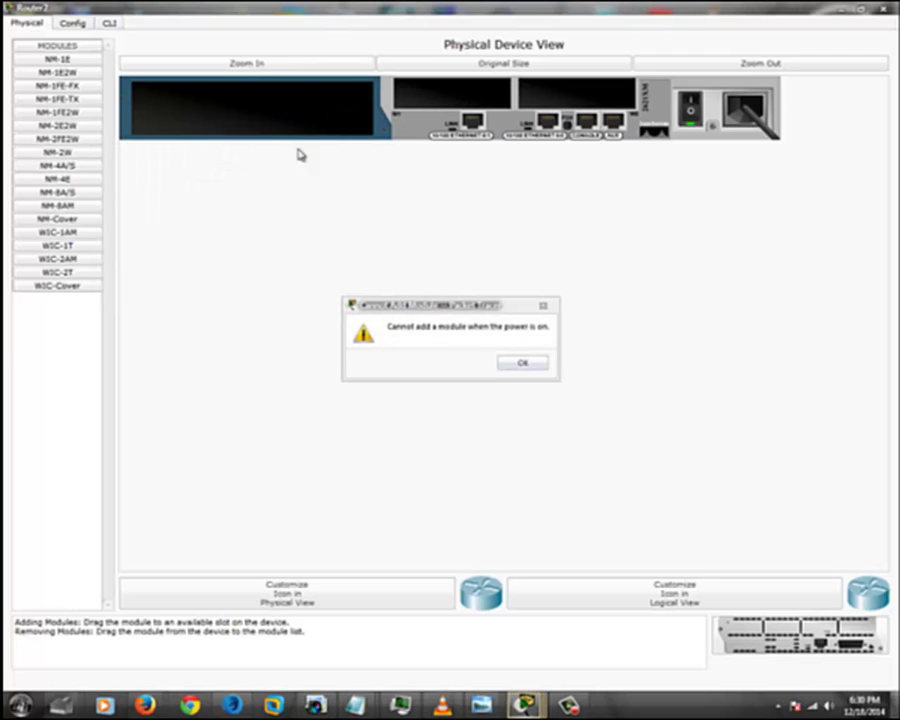
{"action": "left_click", "coordinate": [522, 362]}
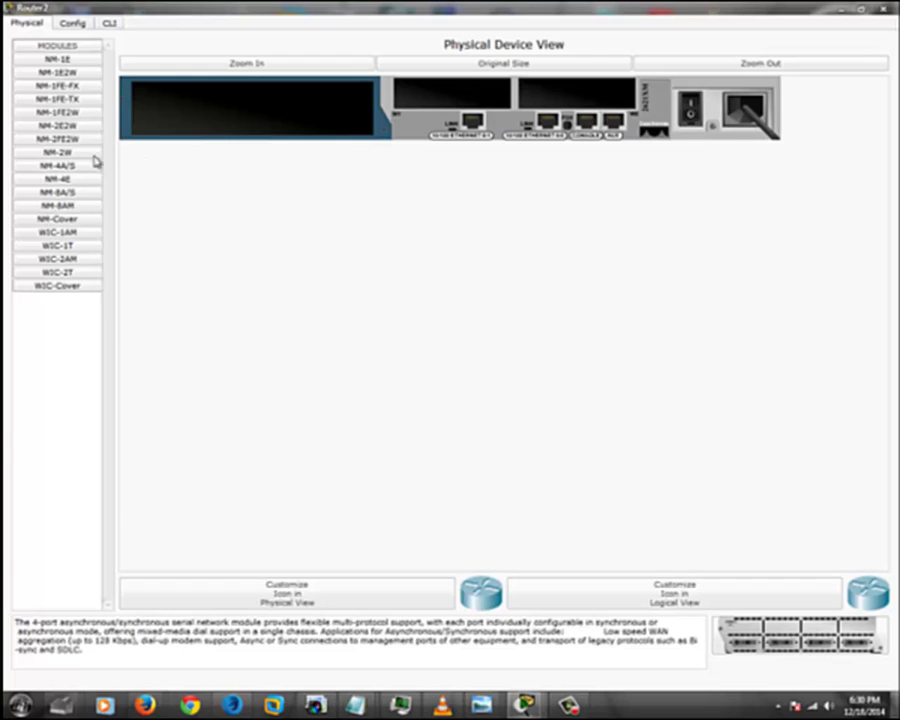
{"action": "left_click_drag", "start_coordinate": [57, 167], "coordinate": [237, 113]}
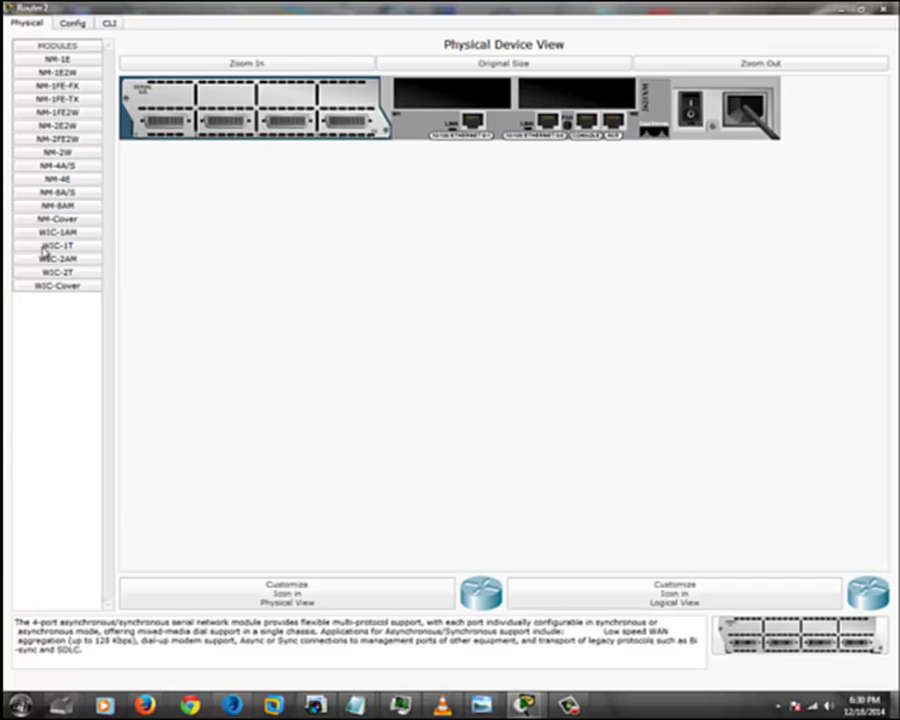
Step: Fit WIC-1T cards in both small slots of the lower-right 2621XM router and power it on to check its boot output
{"action": "left_click_drag", "start_coordinate": [80, 258], "coordinate": [455, 100]}
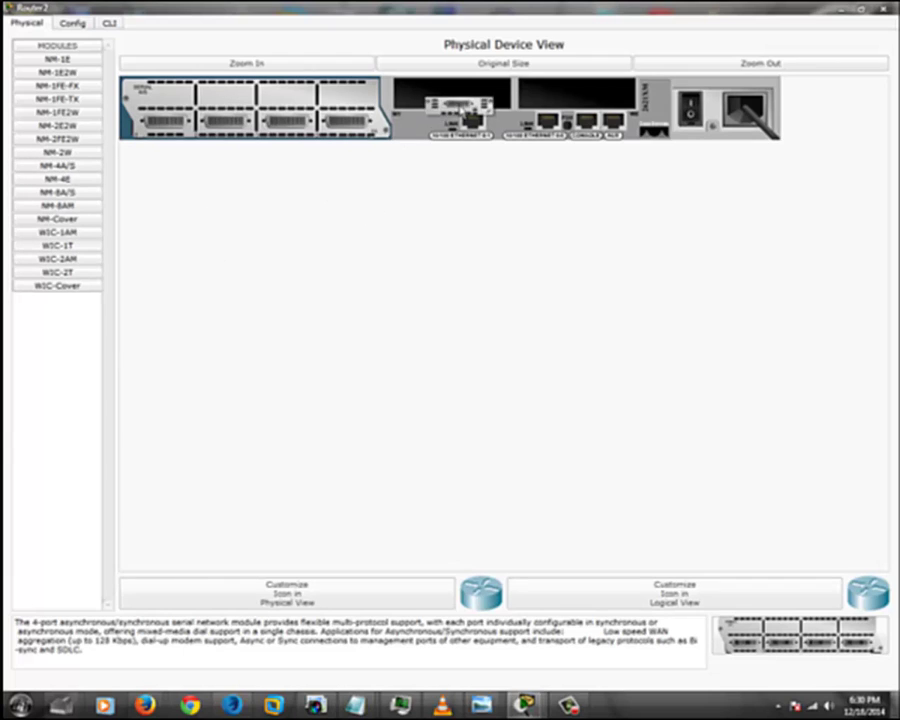
{"action": "left_click_drag", "start_coordinate": [54, 251], "coordinate": [575, 103]}
{"action": "left_click", "coordinate": [690, 110]}
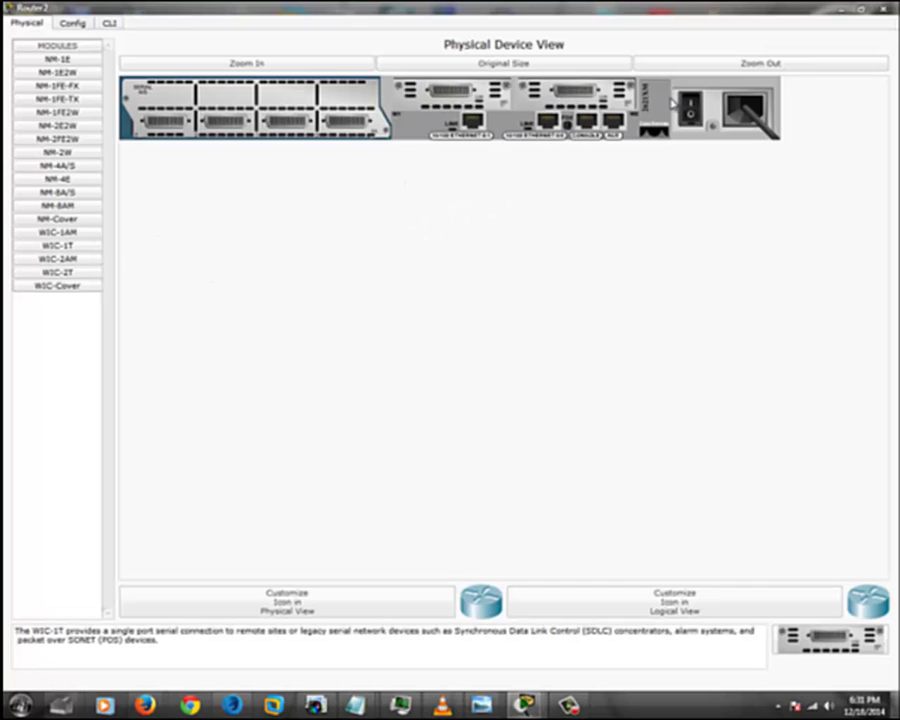
{"action": "left_click", "coordinate": [111, 23]}
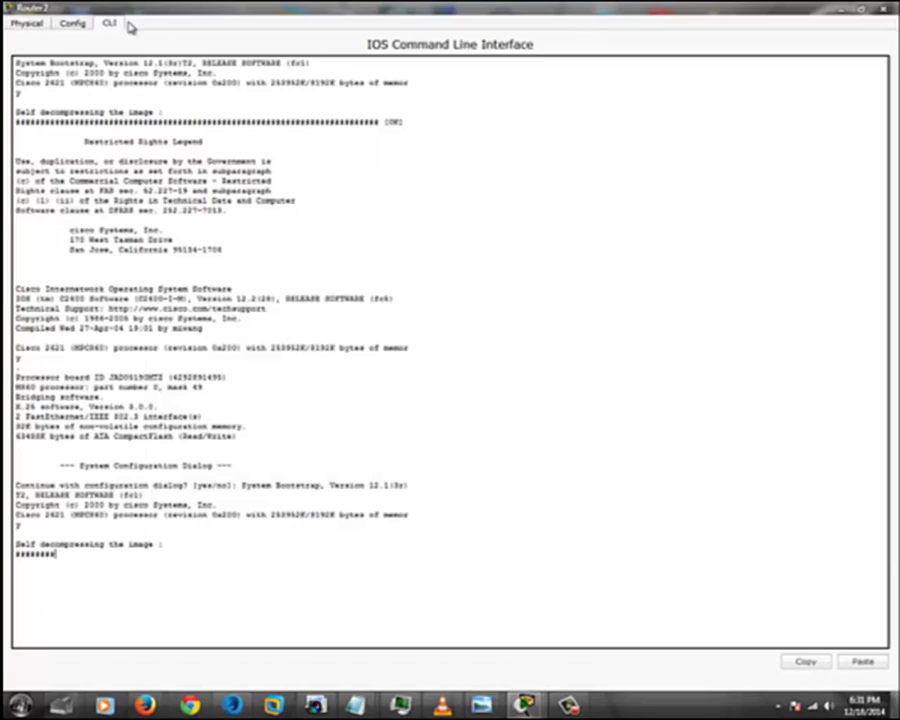
{"action": "left_click", "coordinate": [882, 8]}
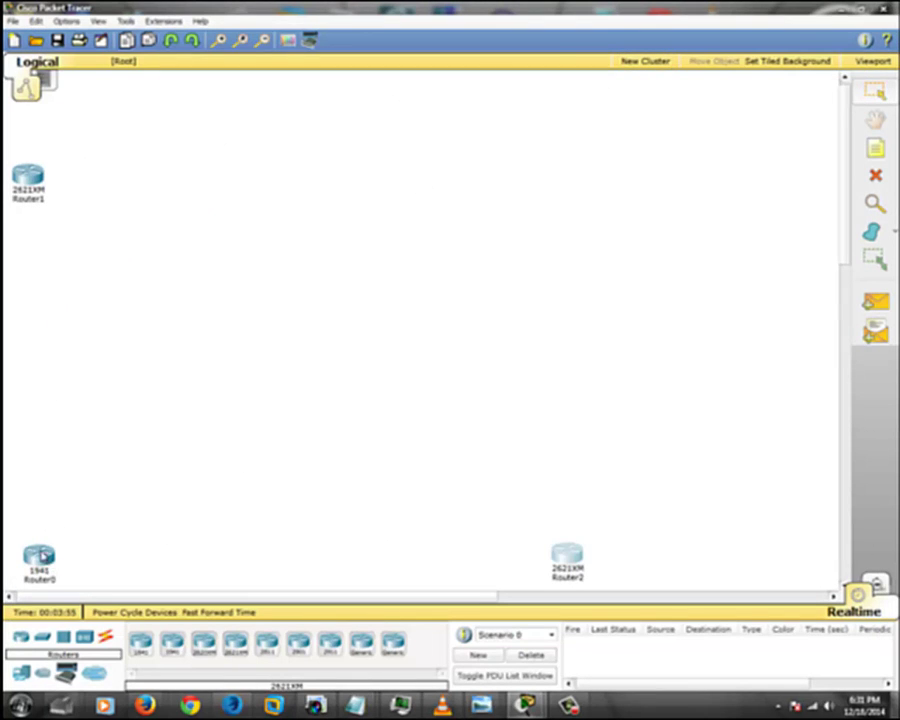
Step: Open the 1941 router's IOS command line interface and decline the initial configuration dialog to reach the user prompt
{"action": "left_click", "coordinate": [38, 558]}
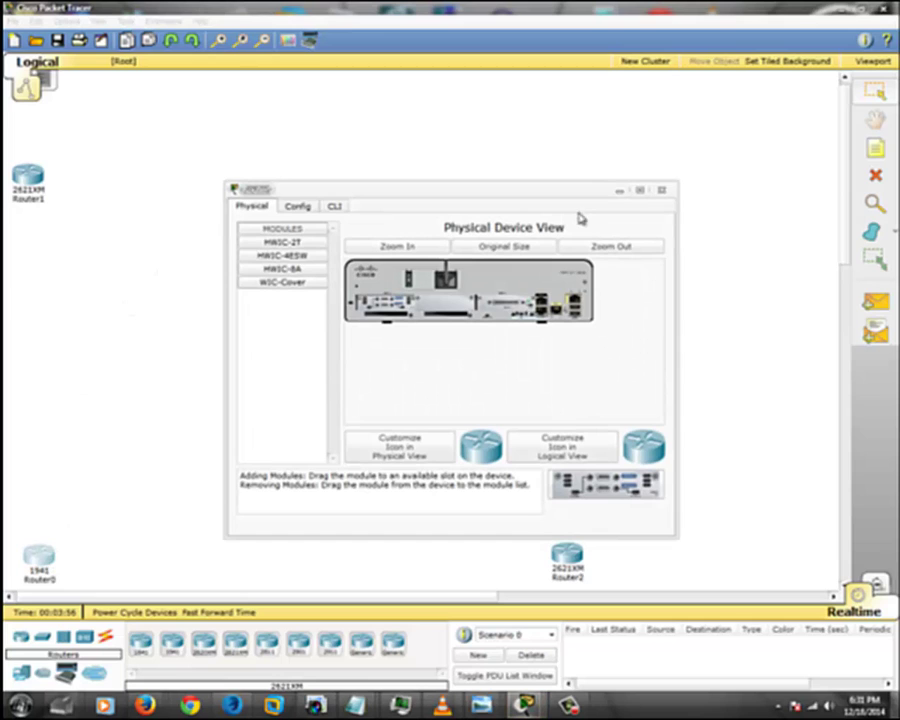
{"action": "left_click", "coordinate": [640, 189]}
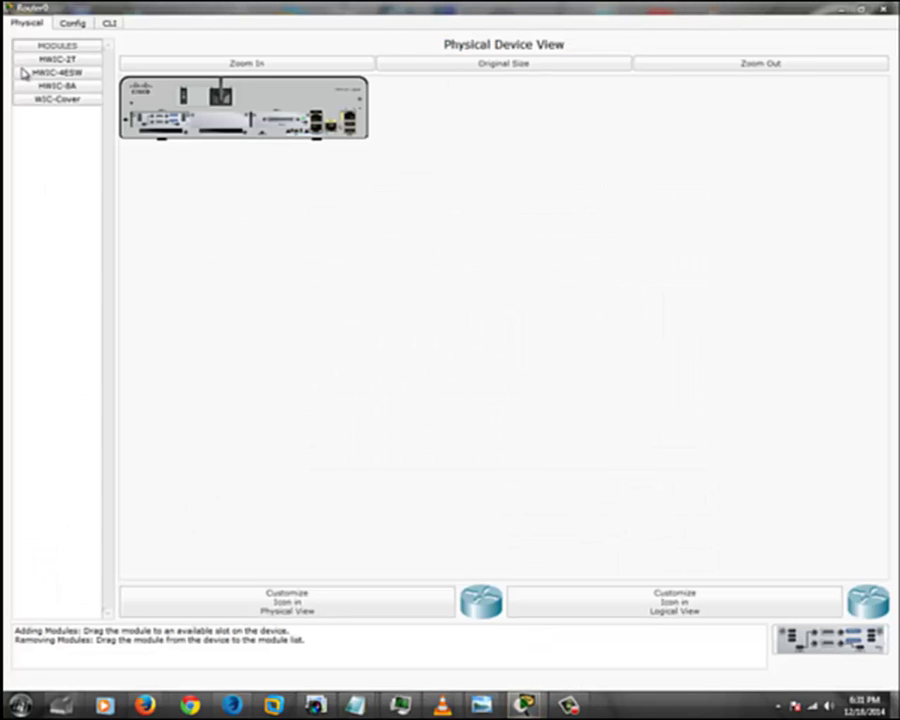
{"action": "left_click", "coordinate": [110, 23]}
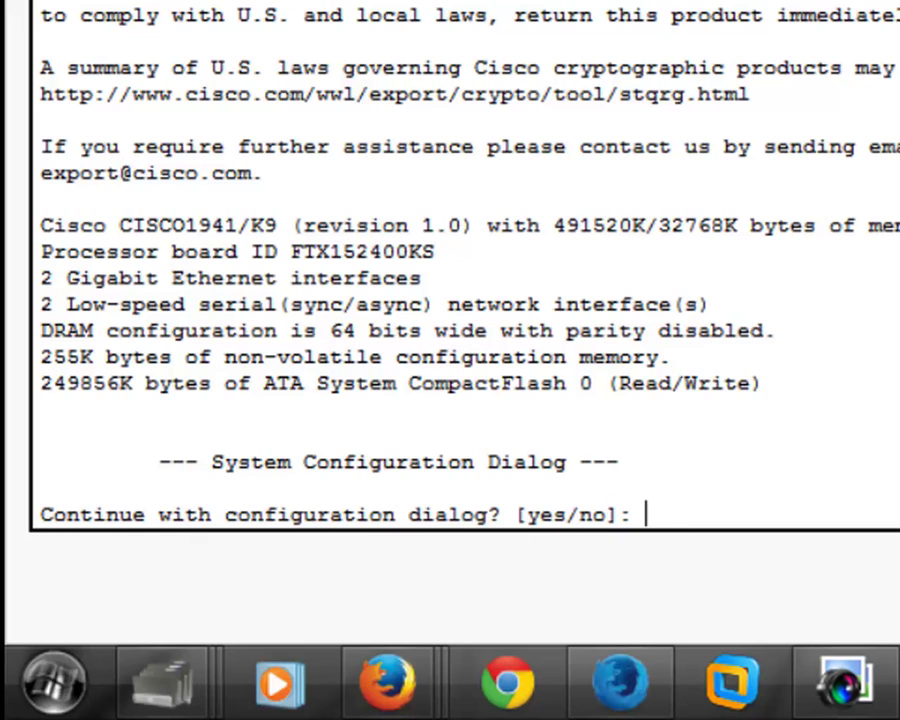
{"action": "type", "text": "N"}
{"action": "key", "text": "Return"}
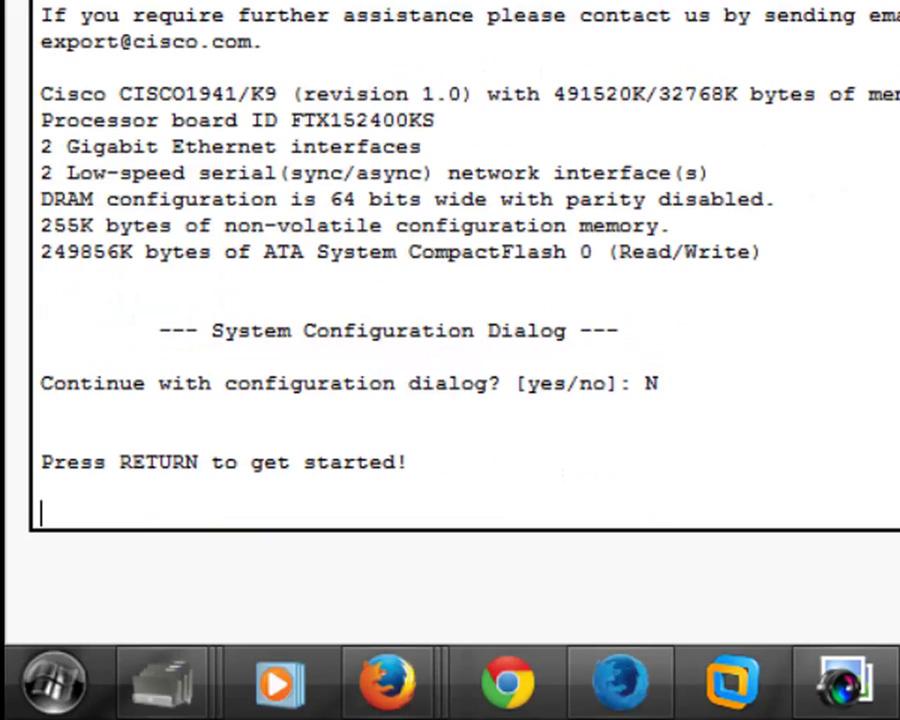
{"action": "key", "text": "Return"}
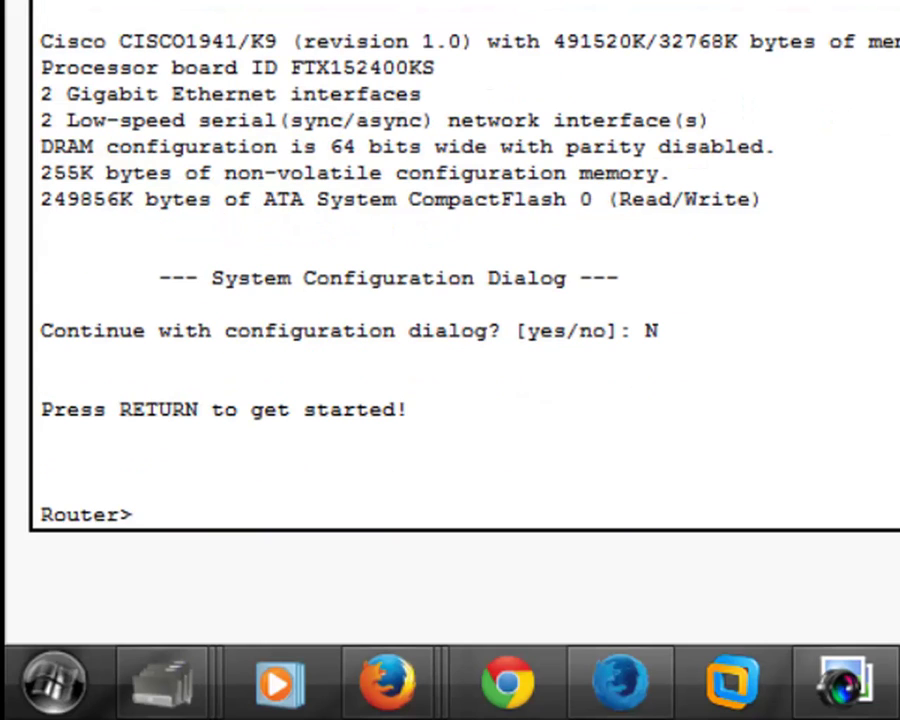
Step: Enter global configuration mode on the 1941 router and set its hostname to 1941
{"action": "type", "text": "enable"}
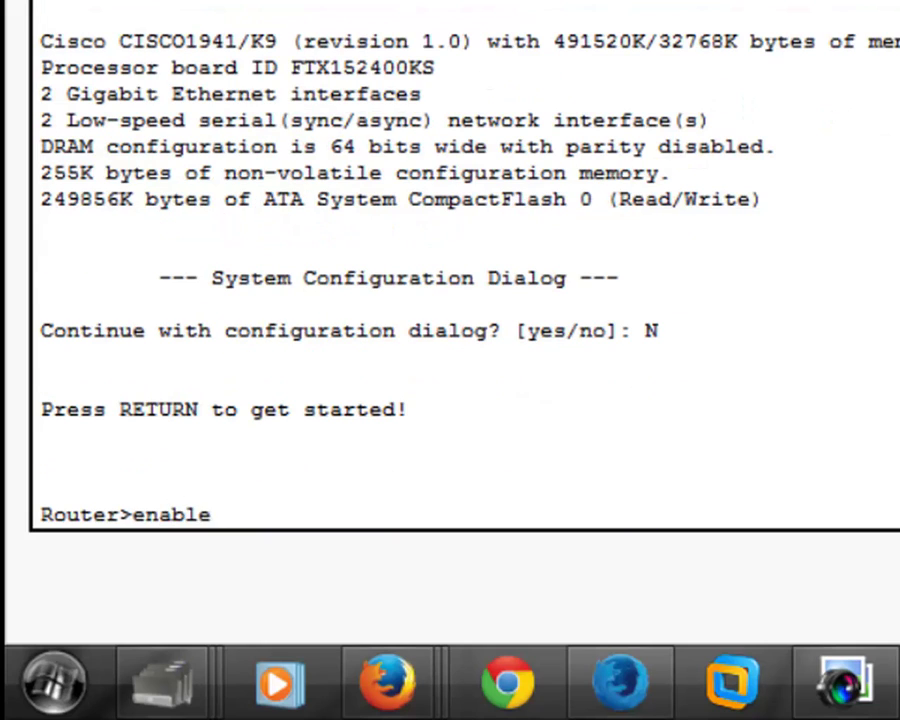
{"action": "key", "text": "Return"}
{"action": "type", "text": "conf t"}
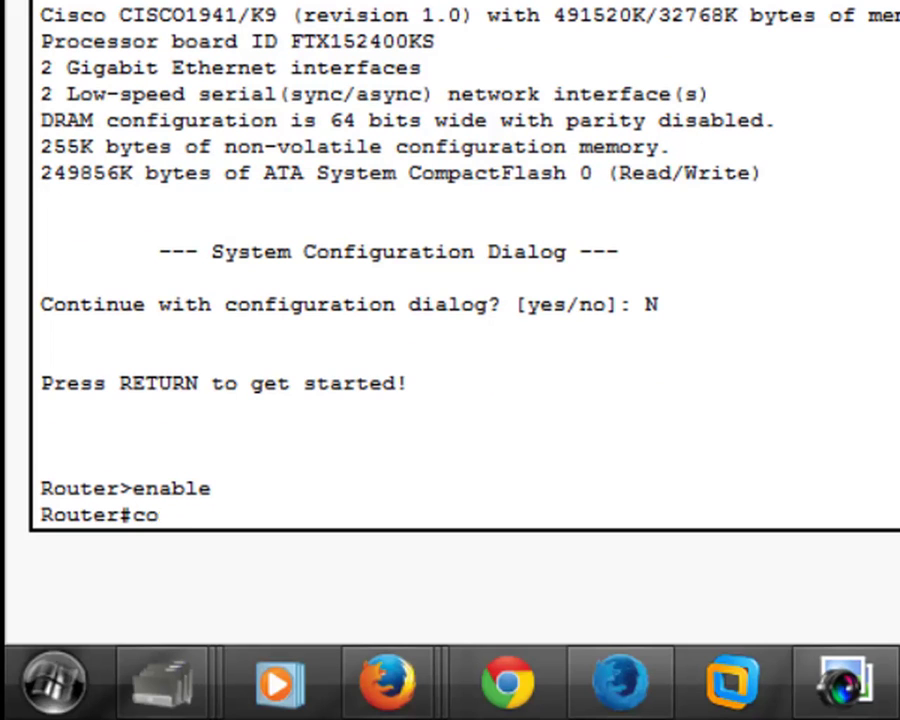
{"action": "key", "text": "Return"}
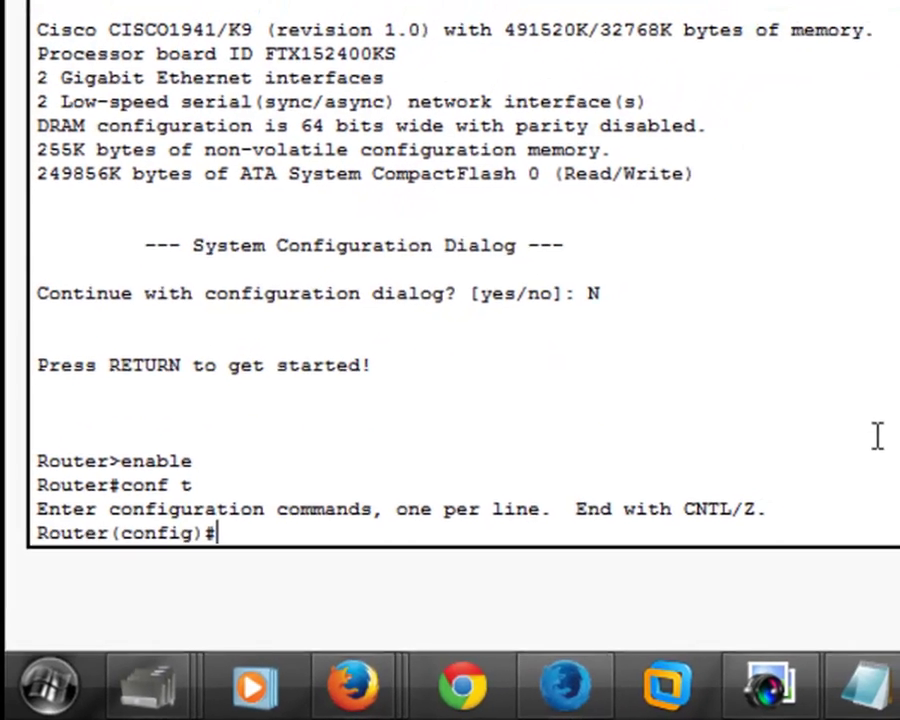
{"action": "type", "text": "hostname"}
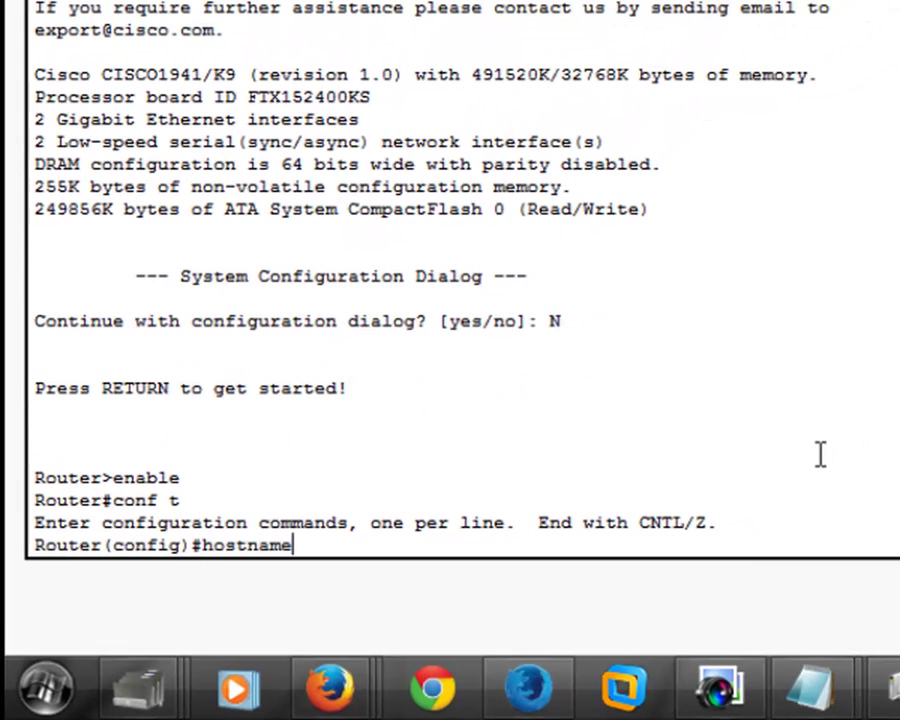
{"action": "type", "text": " 1941"}
{"action": "key", "text": "Return"}
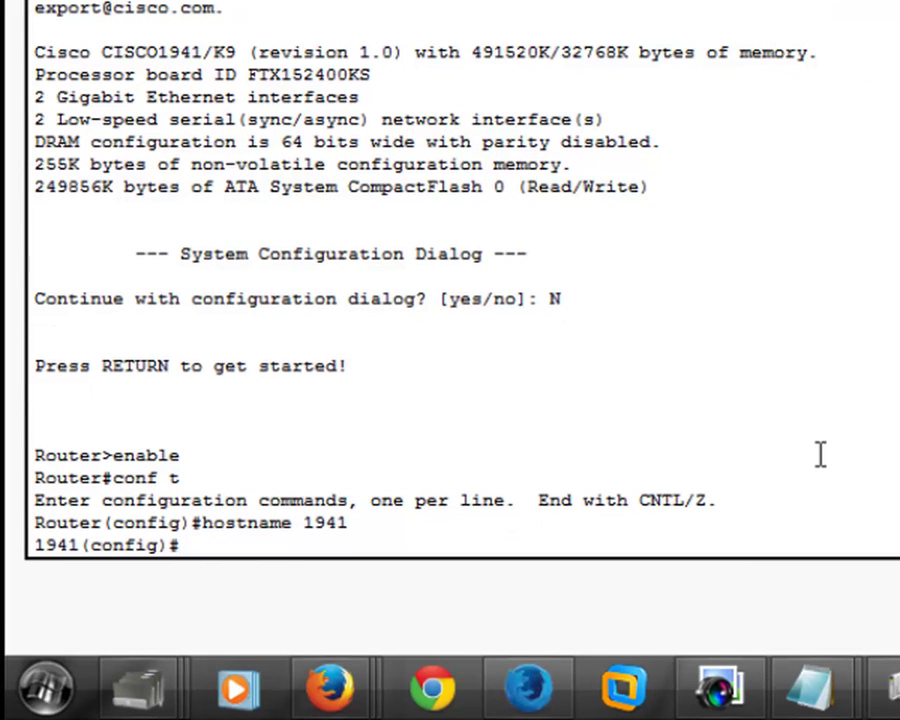
{"action": "key", "text": "Return"}
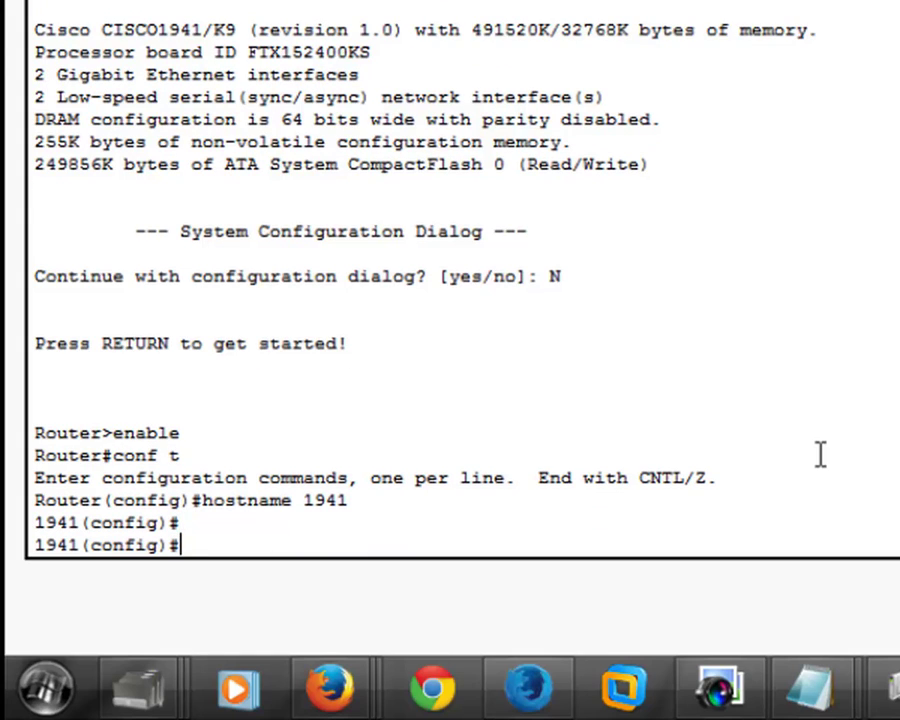
Step: Leave configuration mode and display the 1941 router's interface summary with show ip int br
{"action": "type", "text": "exit"}
{"action": "key", "text": "Return"}
{"action": "type", "text": "s"}
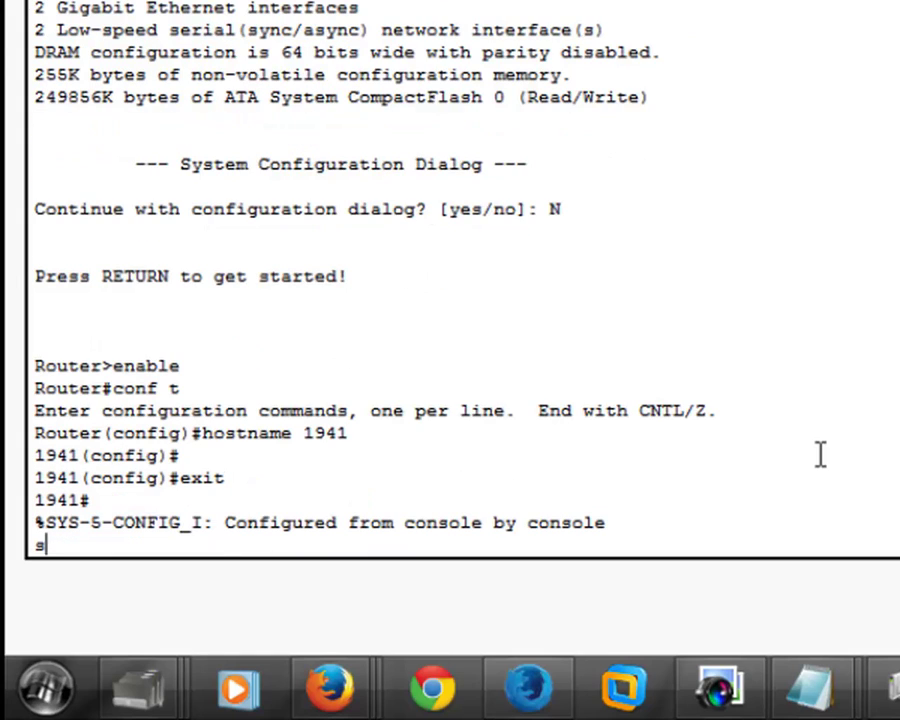
{"action": "type", "text": "how ip int"}
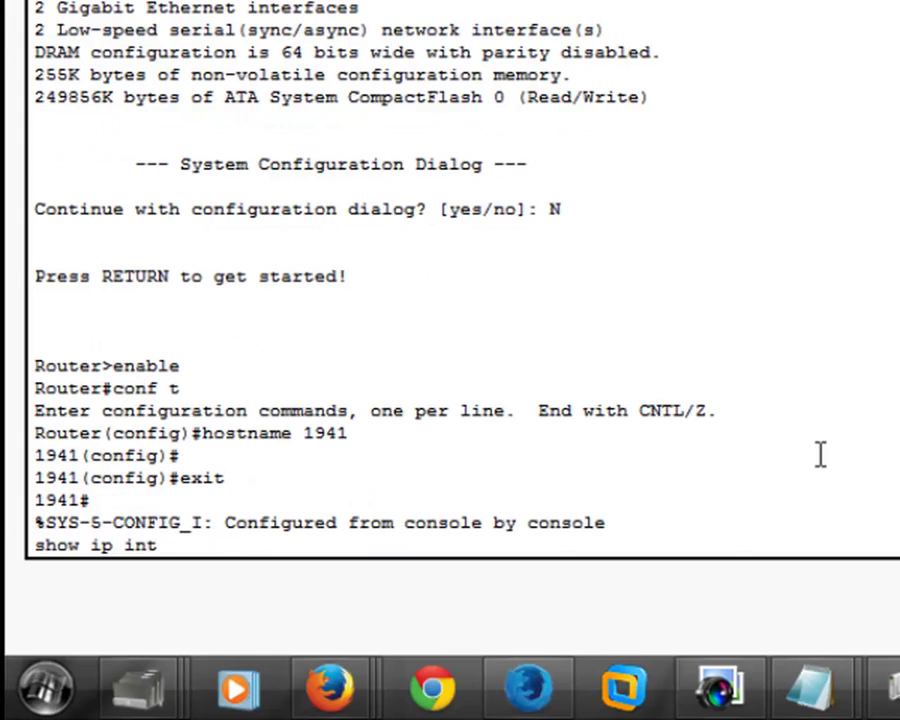
{"action": "type", "text": " br"}
{"action": "key", "text": "Return"}
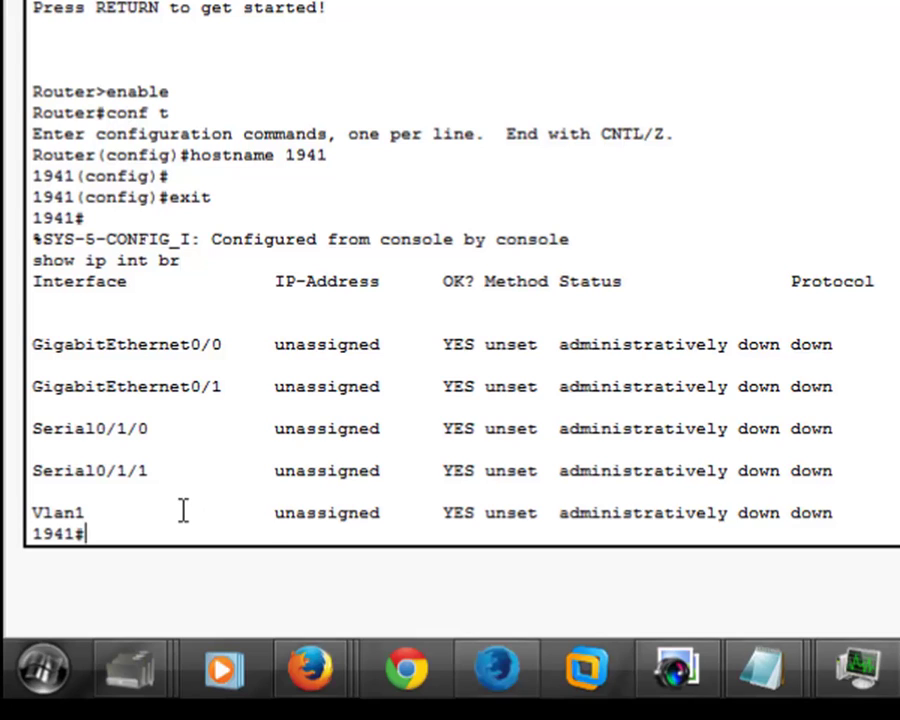
Step: Return to global configuration mode and enter interface configuration for GigabitEthernet 0/0 on the 1941 router
{"action": "type", "text": "conf t"}
{"action": "key", "text": "Return"}
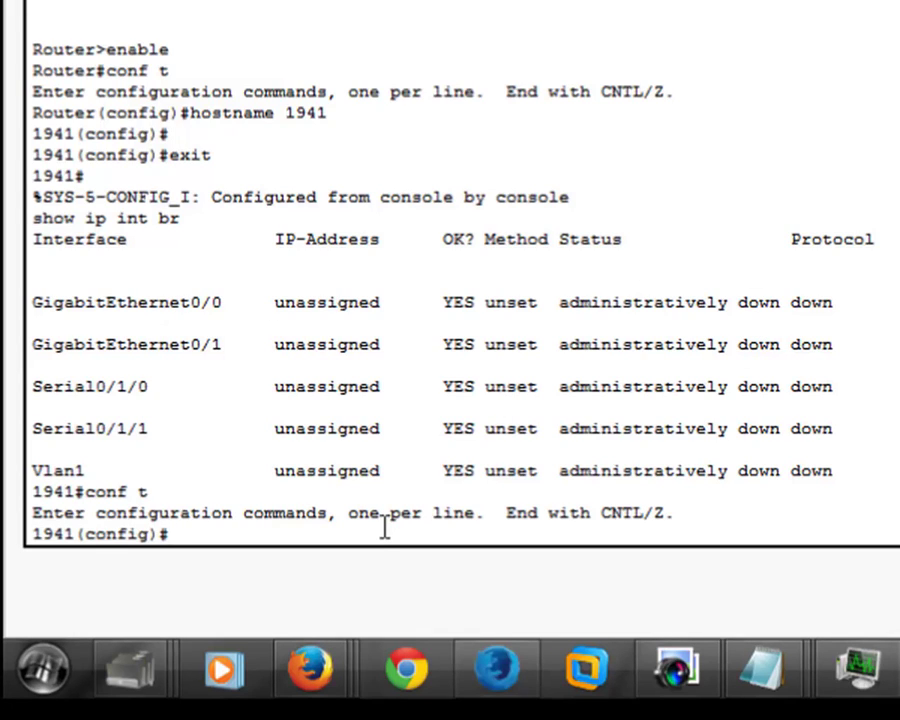
{"action": "type", "text": "int gig "}
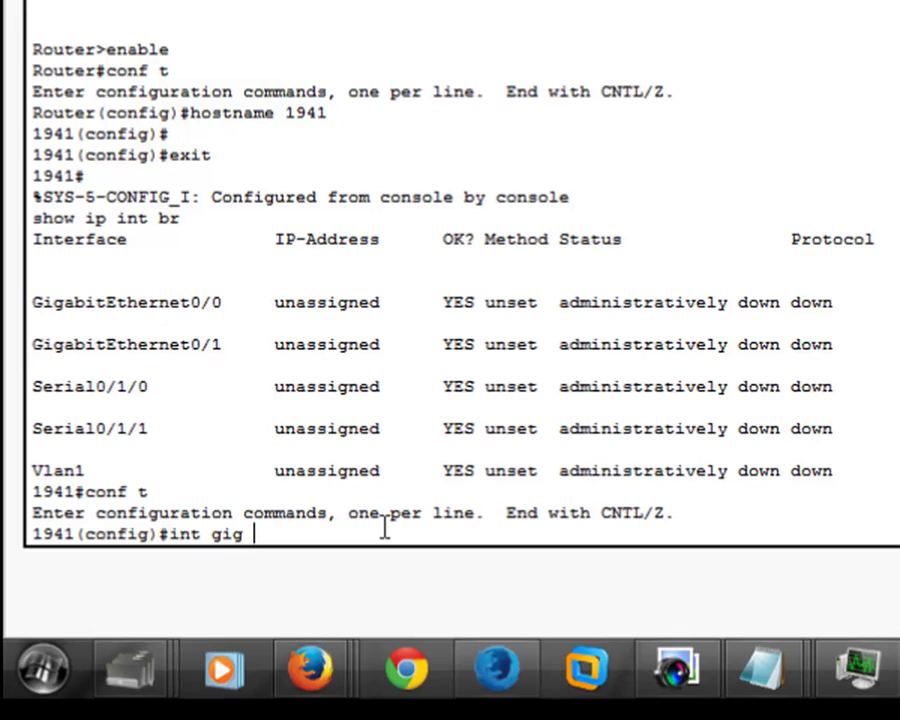
{"action": "type", "text": "0"}
{"action": "key", "text": "BackSpace"}
{"action": "type", "text": "0/"}
{"action": "key", "text": "Return"}
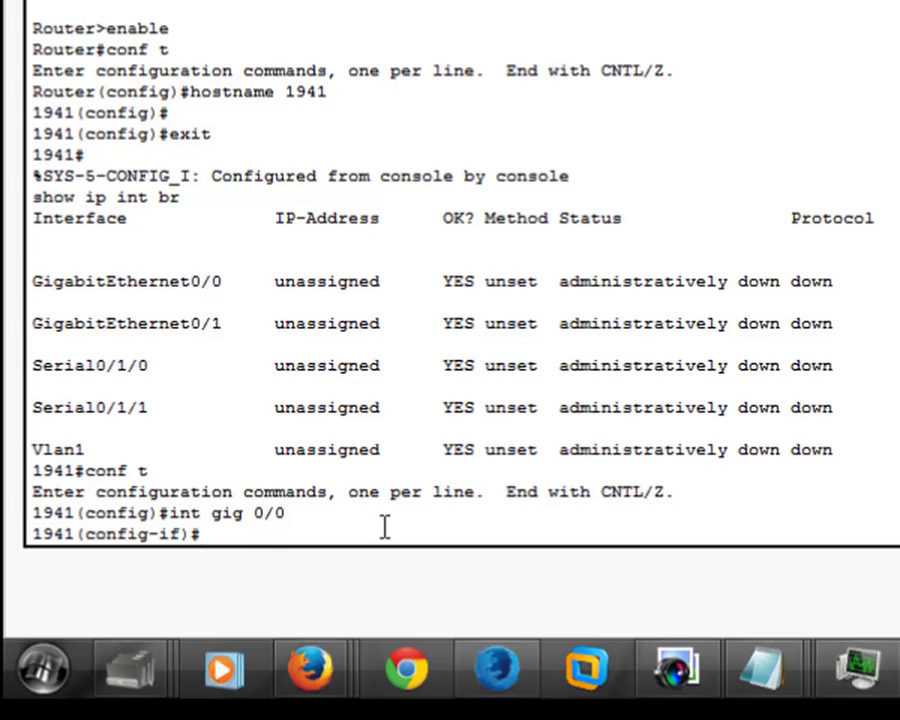
Step: Assign IP address 192.168.1.10 with subnet mask 255.255.255.0 to the GigabitEthernet 0/0 interface
{"action": "type", "text": "ip add 192.168"}
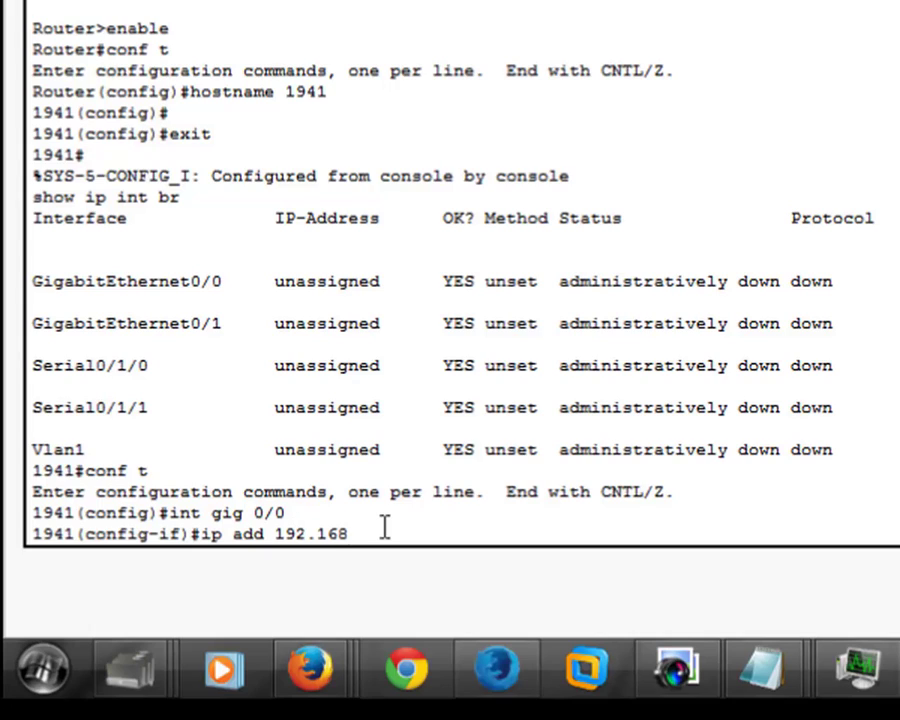
{"action": "type", "text": ".1.10 2"}
{"action": "type", "text": "5."}
{"action": "type", "text": "5"}
{"action": "key", "text": "BackSpace"}
{"action": "key", "text": "BackSpace"}
{"action": "type", "text": "5"}
{"action": "key", "text": "BackSpace"}
{"action": "type", "text": ".255.255.0"}
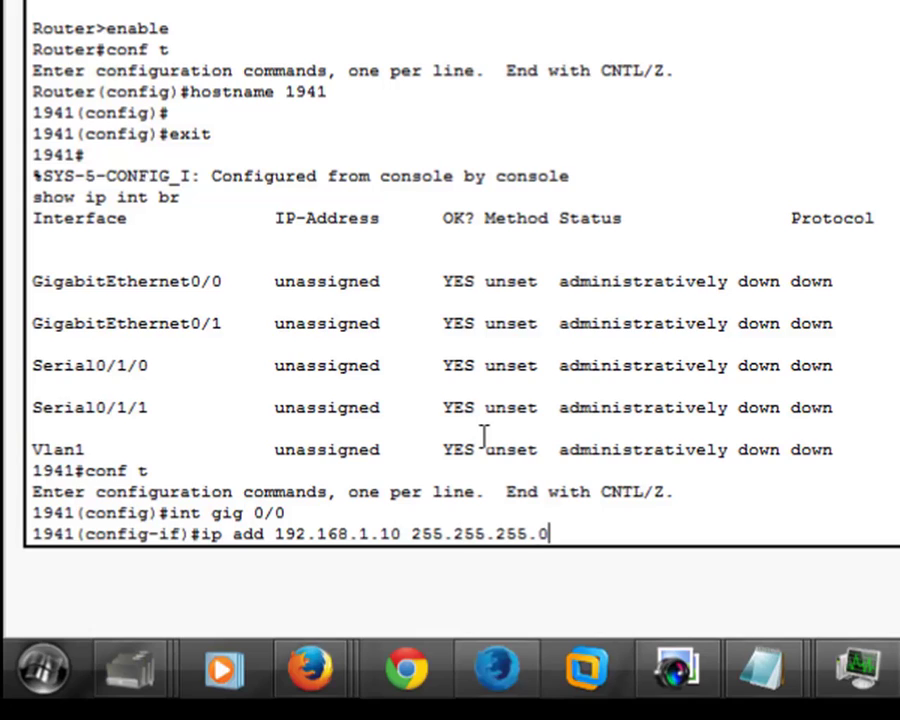
{"action": "key", "text": "Return"}
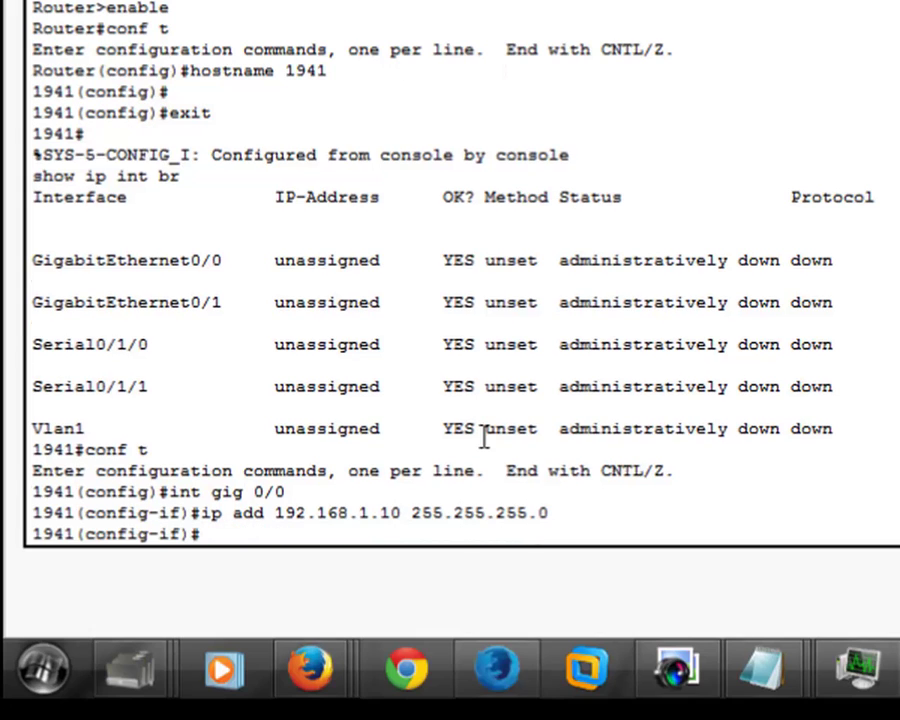
Step: Enable the GigabitEthernet 0/0 interface on the 1941 router with no shut
{"action": "type", "text": "no shut"}
{"action": "key", "text": "Return"}
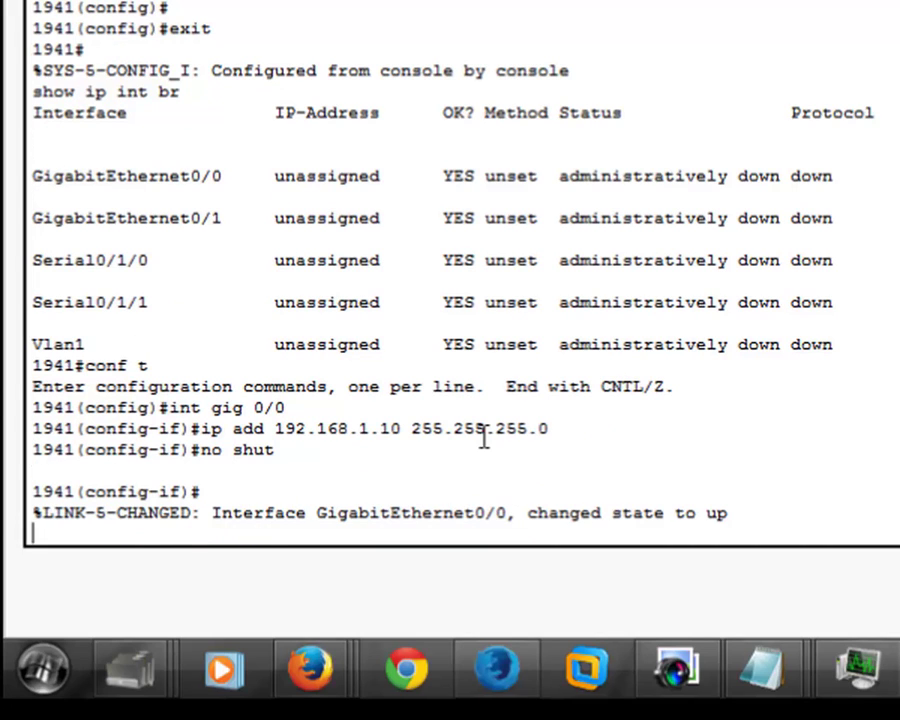
{"action": "type", "text": "exit"}
{"action": "key", "text": "BackSpace"}
{"action": "key", "text": "BackSpace"}
{"action": "key", "text": "BackSpace"}
{"action": "key", "text": "BackSpace"}
{"action": "key", "text": "Return"}
{"action": "key", "text": "Return"}
{"action": "key", "text": "Return"}
{"action": "key", "text": "Return"}
Step: Configure Serial 0/1/0 on the 1941 router with a clock rate of 64000 and enable it with no shut
{"action": "type", "text": "int "}
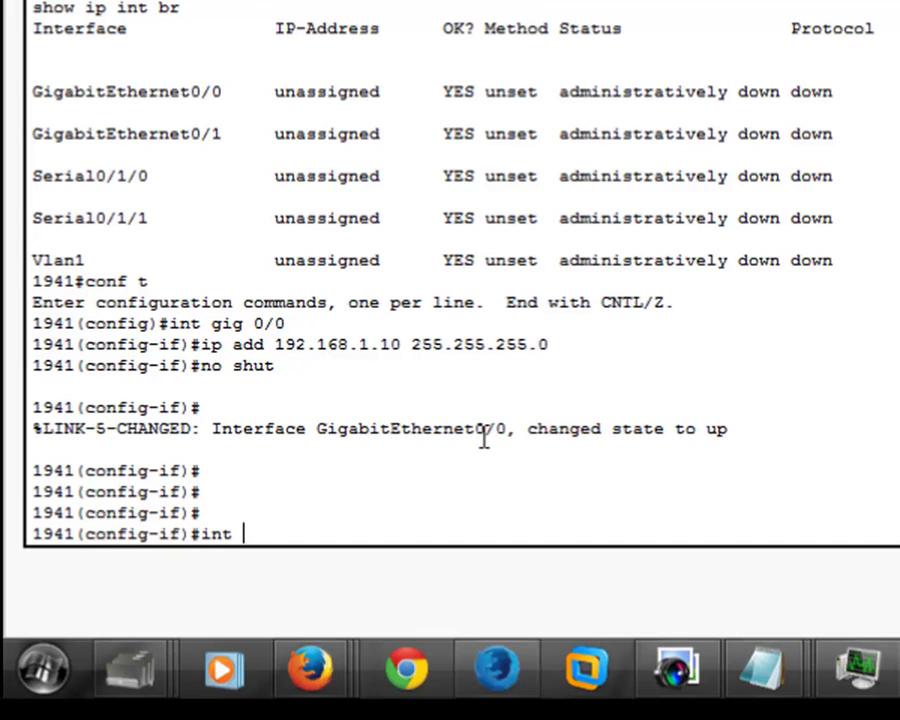
{"action": "type", "text": "s 0/1/0"}
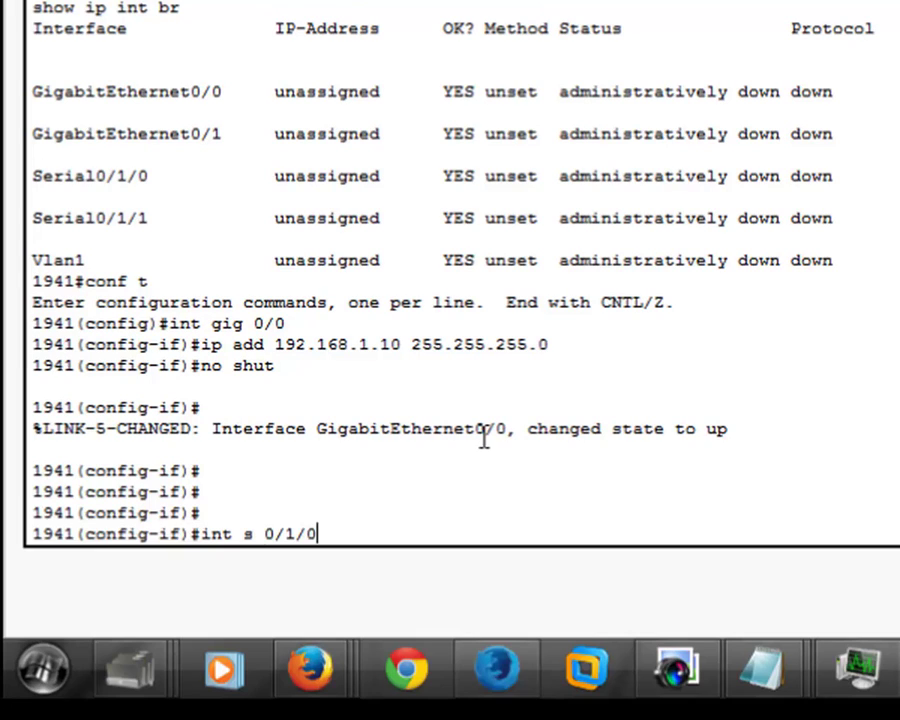
{"action": "key", "text": "Return"}
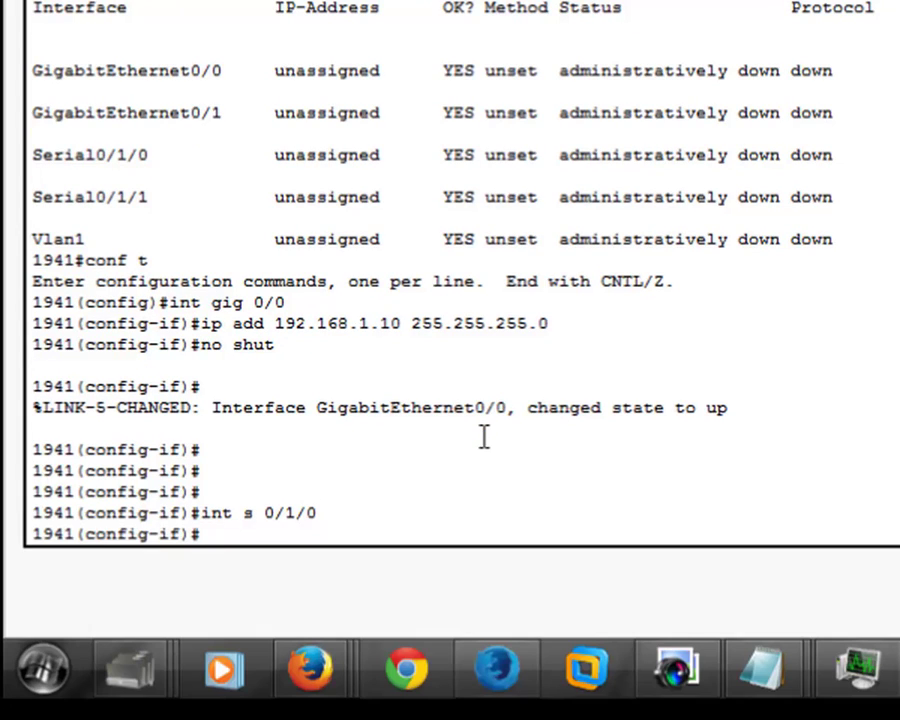
{"action": "type", "text": "clock rate 64000"}
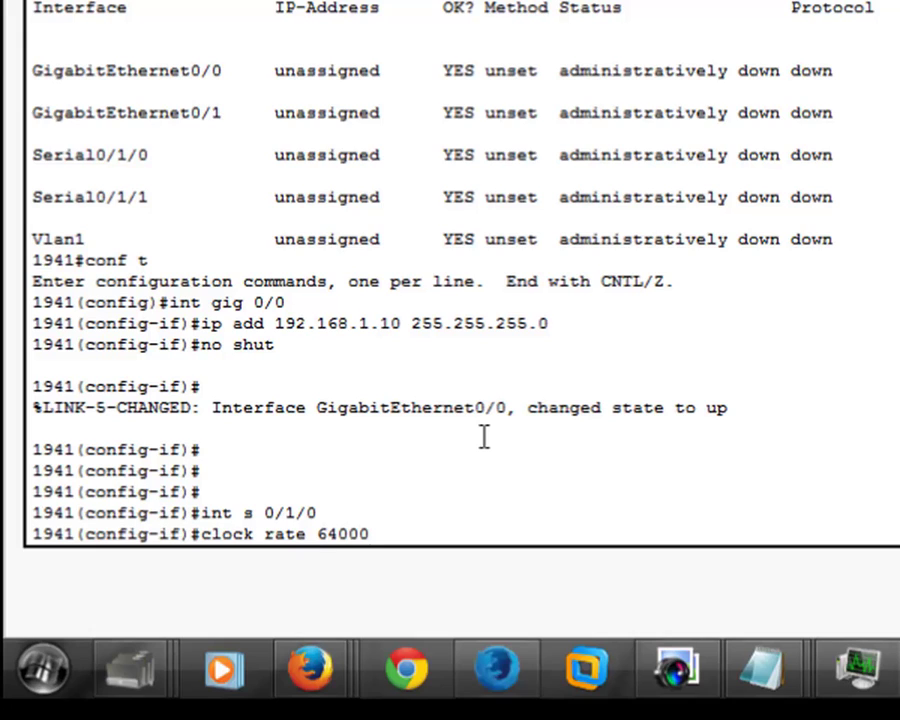
{"action": "key", "text": "Return"}
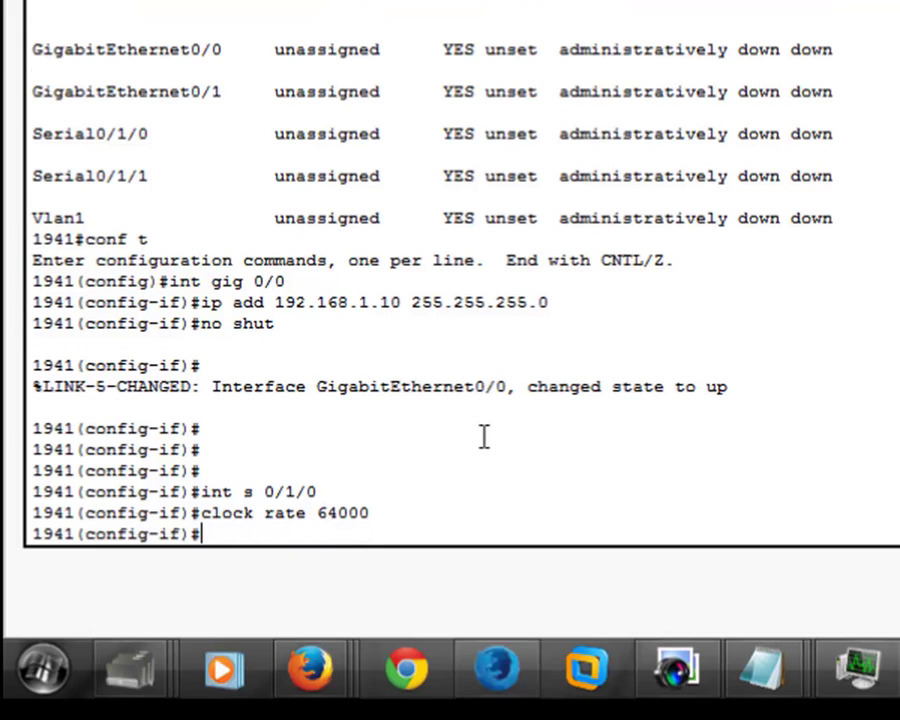
{"action": "type", "text": "no shut"}
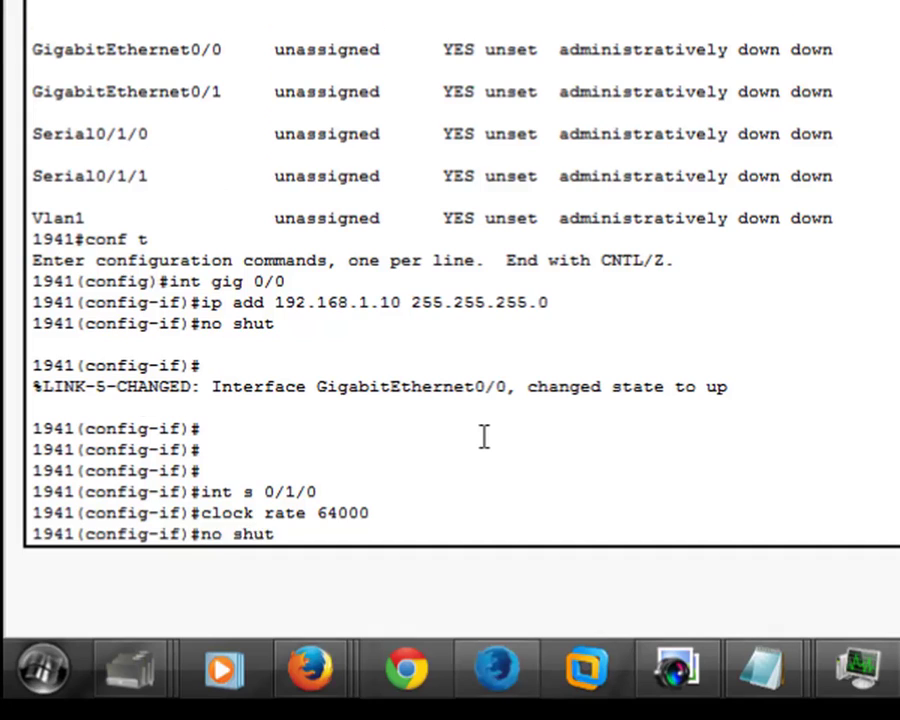
{"action": "key", "text": "Return"}
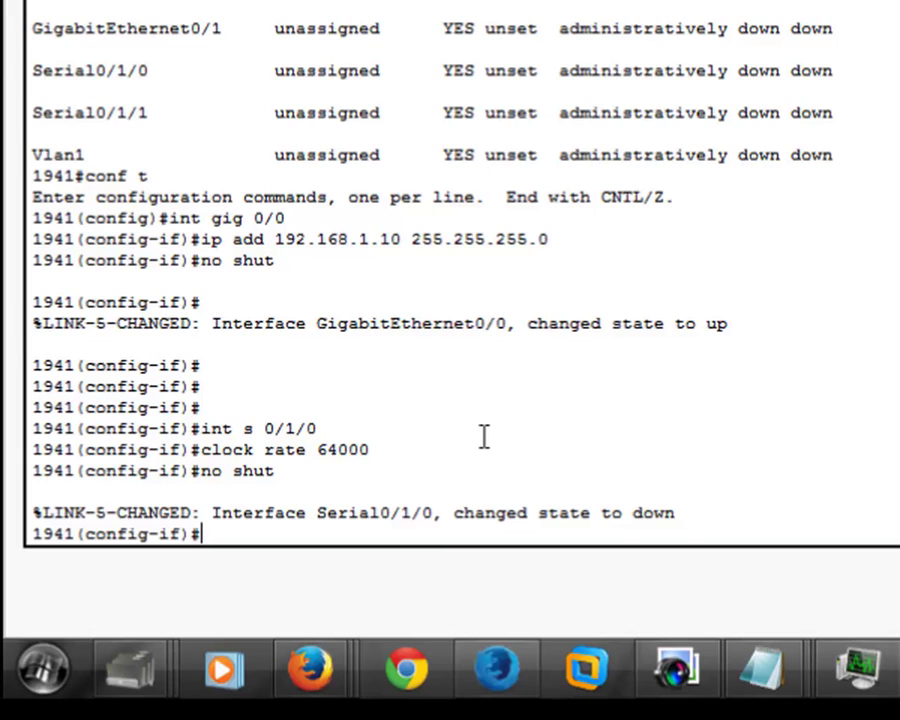
Step: Leave configuration mode and display the 1941 router's updated interface summary with show ip int br
{"action": "key", "text": "ctrl+z"}
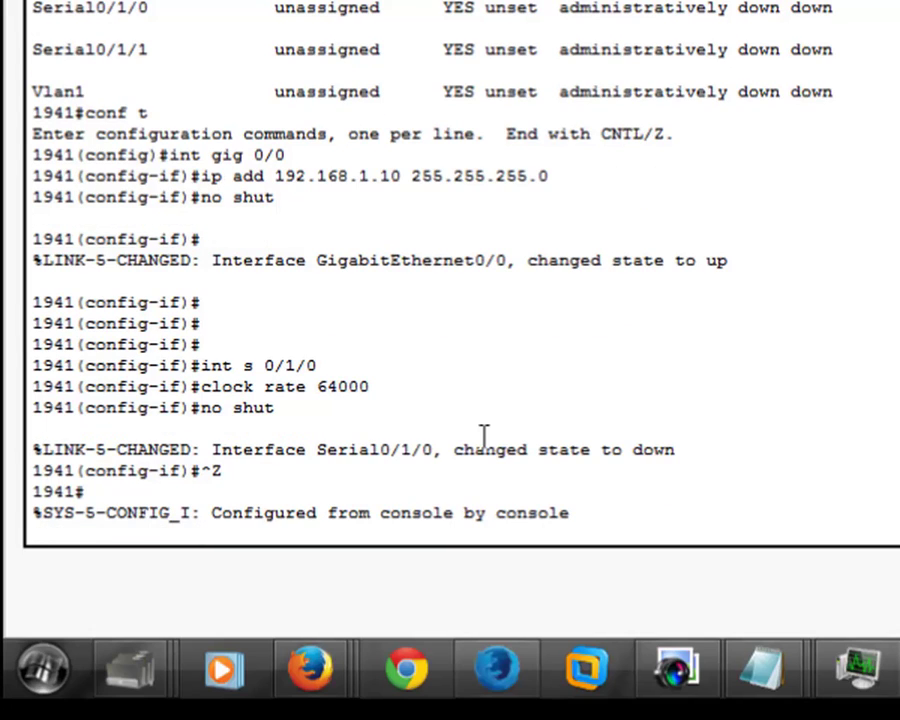
{"action": "key", "text": "Return"}
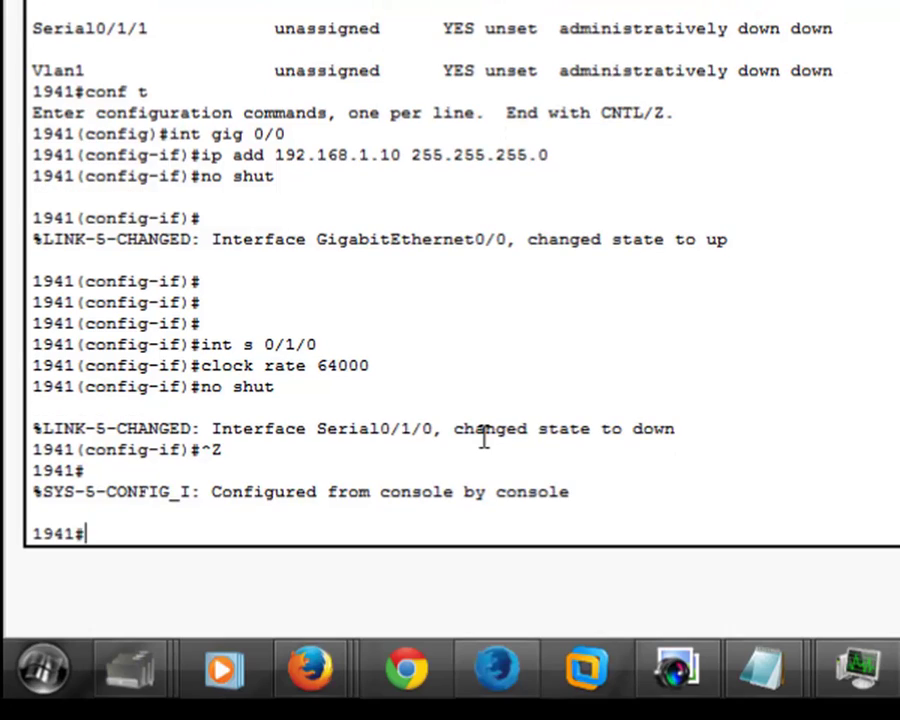
{"action": "type", "text": "show ip int"}
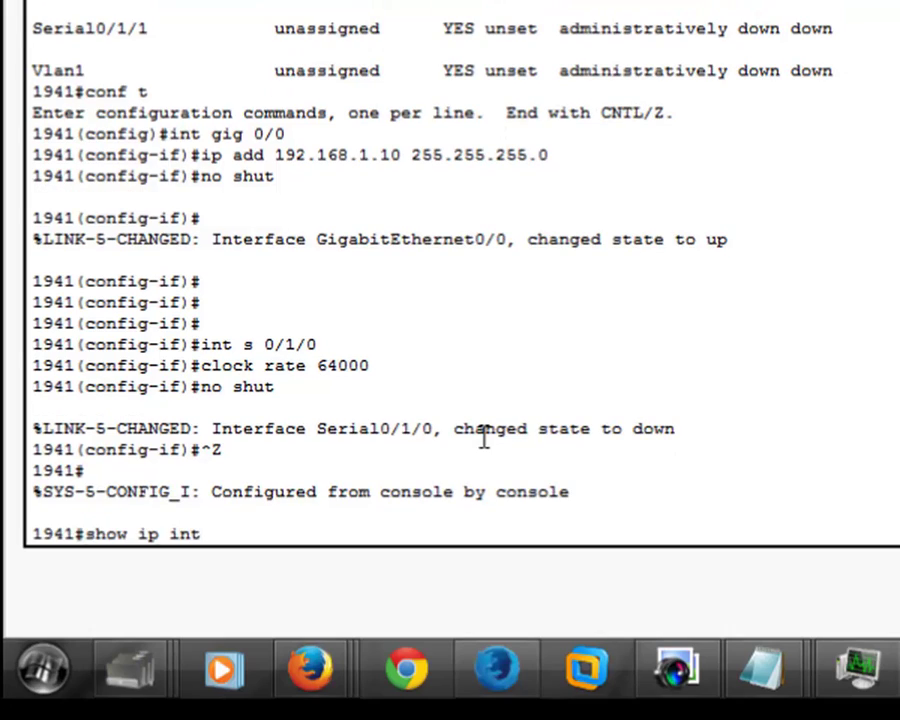
{"action": "type", "text": " br"}
{"action": "key", "text": "Return"}
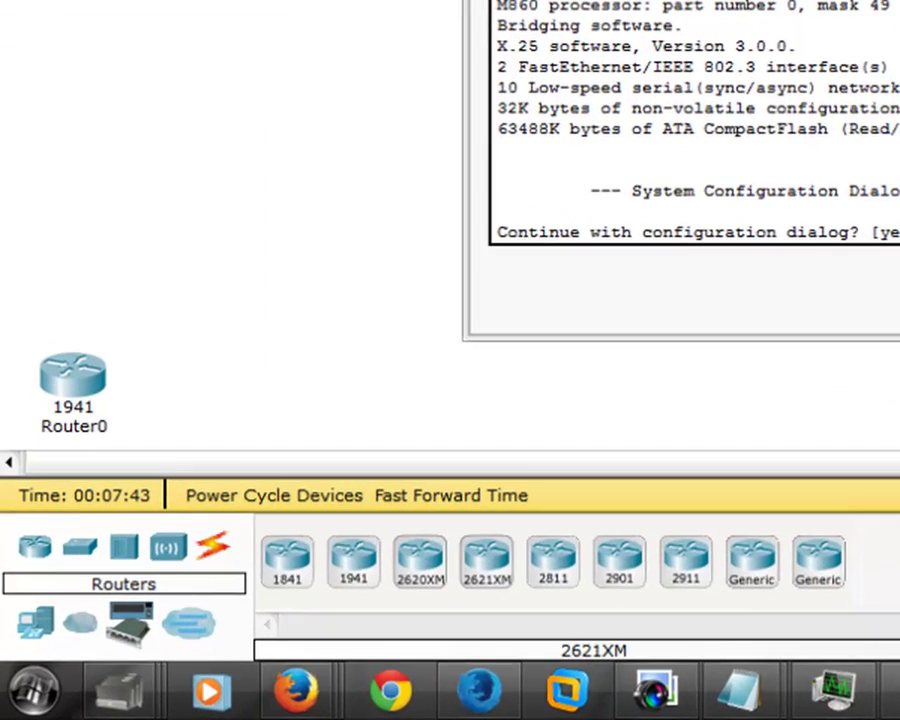
Step: Connect the 1941 router's Serial0/1/0 port to Router1's Serial0/0 port with a Serial DCE cable
{"action": "left_click", "coordinate": [898, 2]}
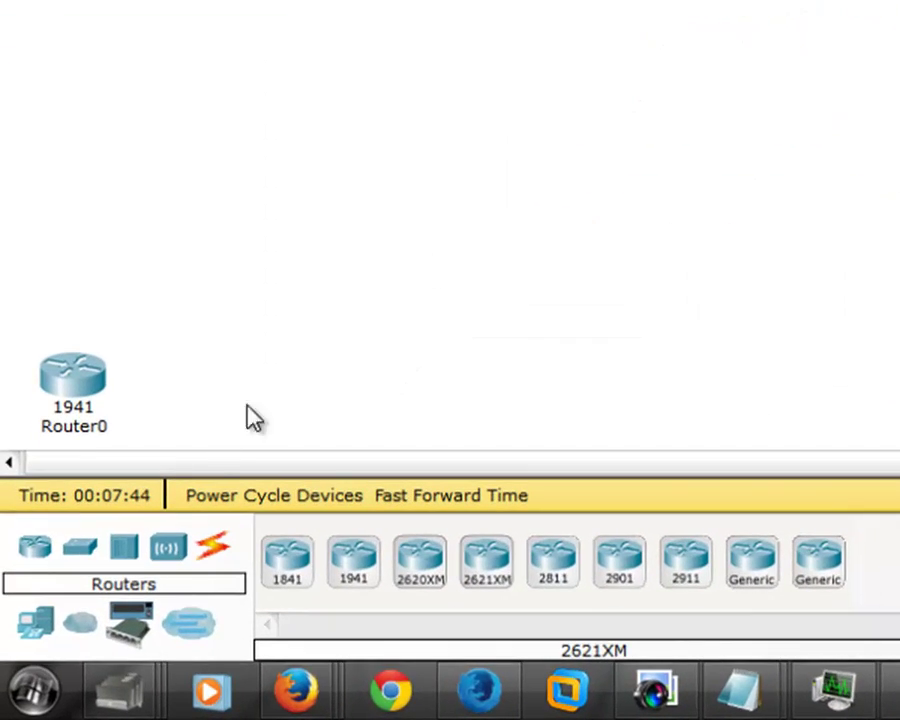
{"action": "left_click", "coordinate": [218, 555]}
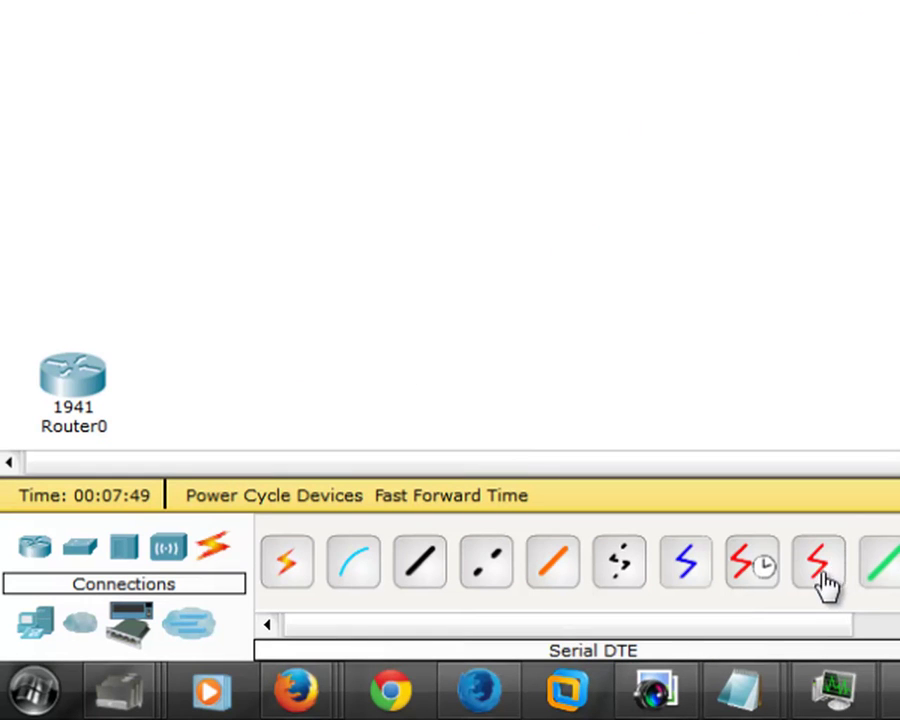
{"action": "left_click", "coordinate": [757, 578]}
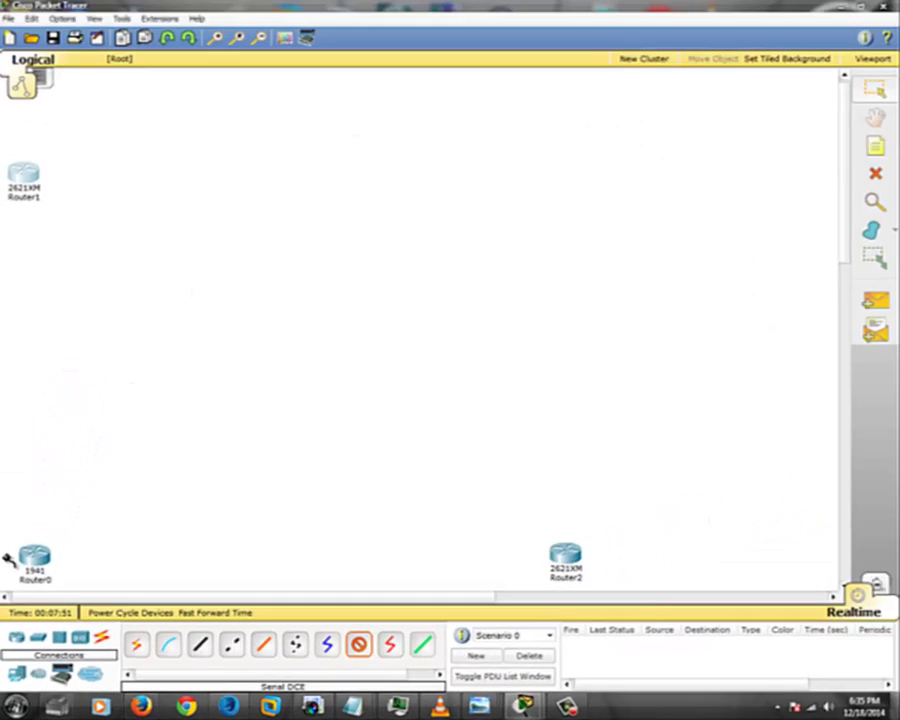
{"action": "left_click", "coordinate": [35, 556]}
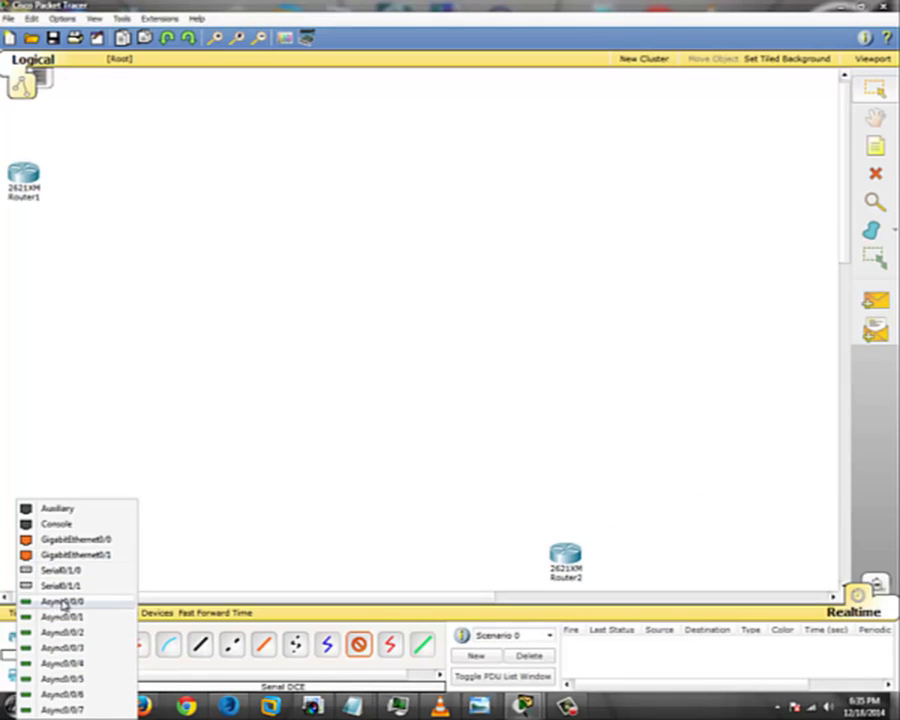
{"action": "left_click", "coordinate": [62, 570]}
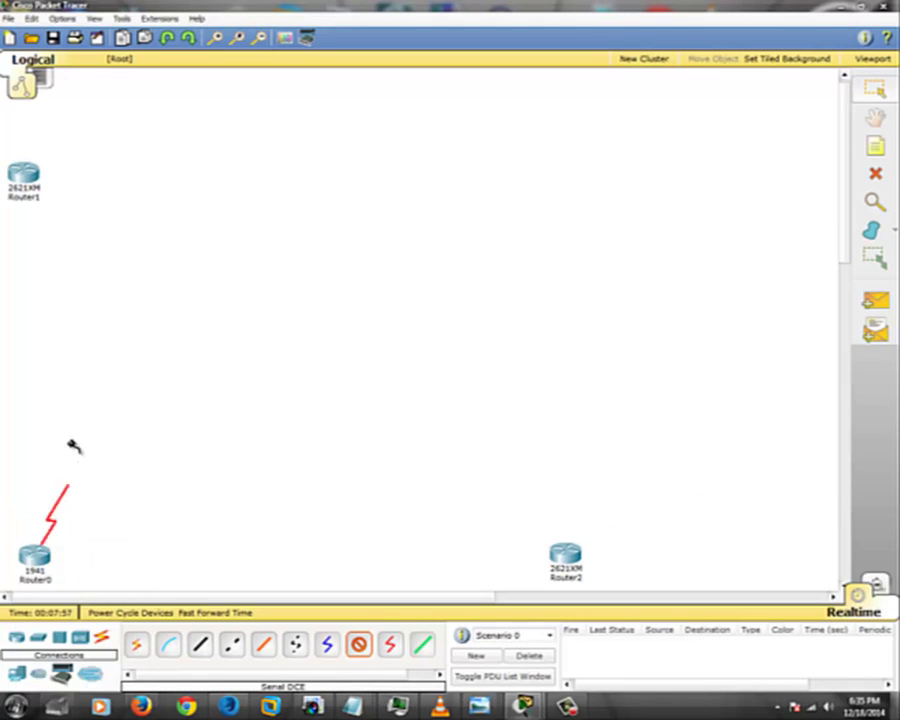
{"action": "left_click", "coordinate": [22, 174]}
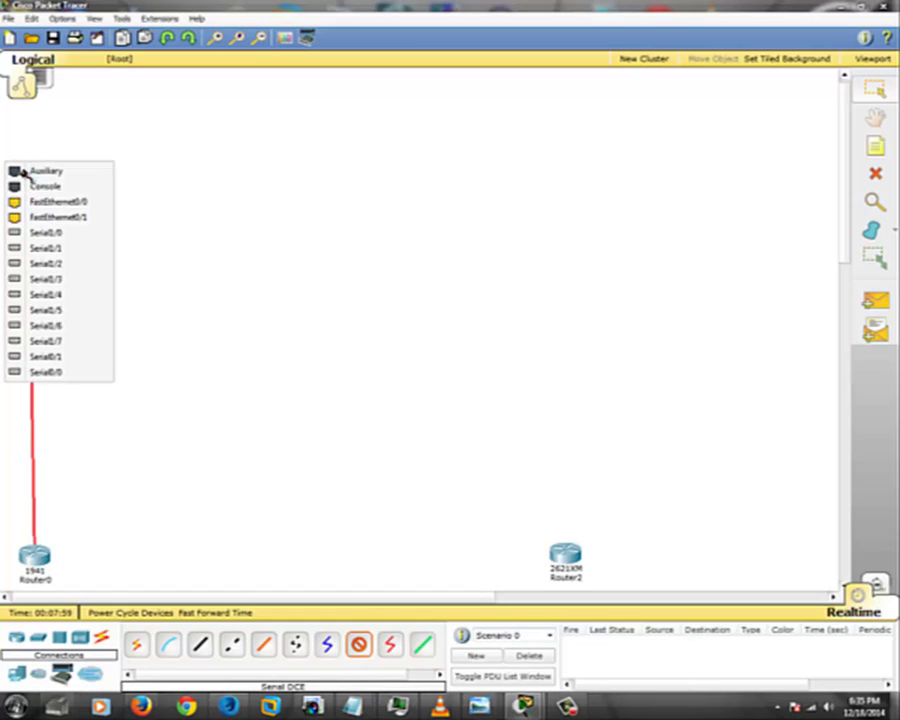
{"action": "left_click", "coordinate": [42, 373]}
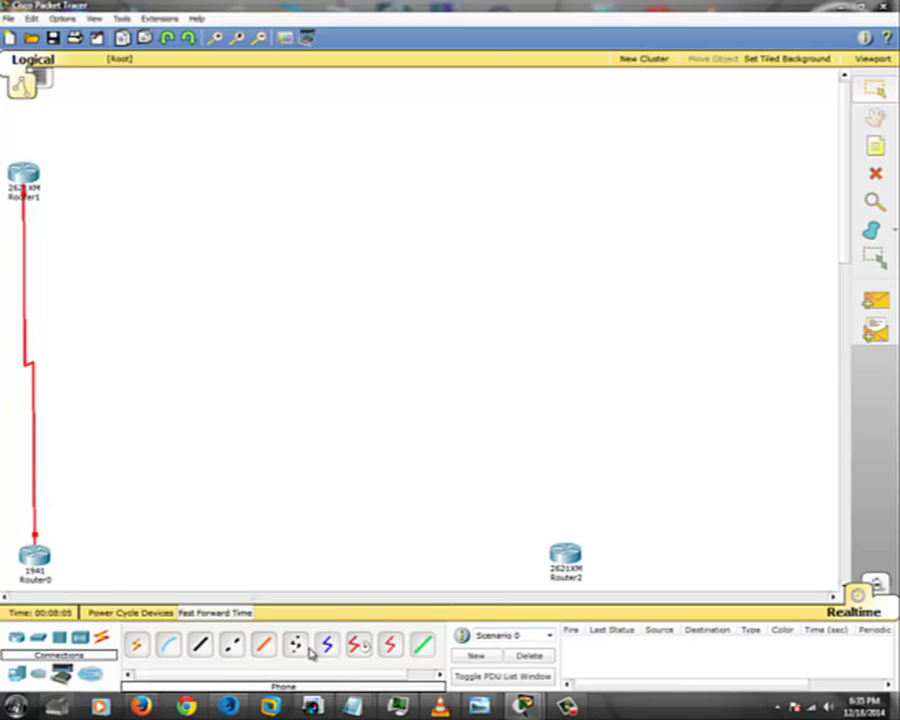
Step: Connect the 1941 router's Serial0/1/1 port to Router2's Serial0/1 port with a Serial DCE cable
{"action": "left_click", "coordinate": [358, 645]}
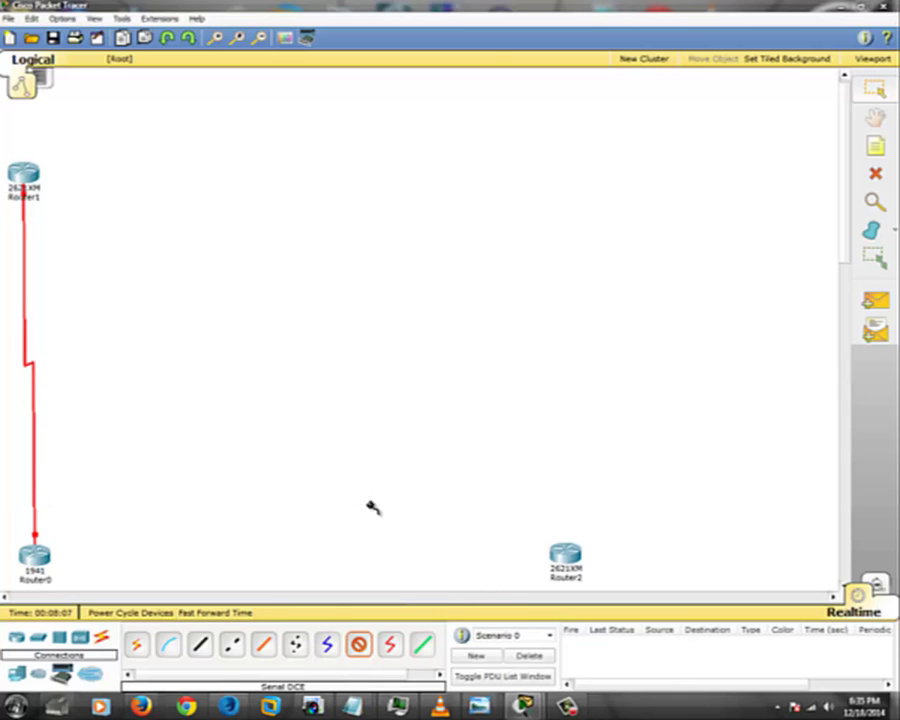
{"action": "left_click", "coordinate": [36, 553]}
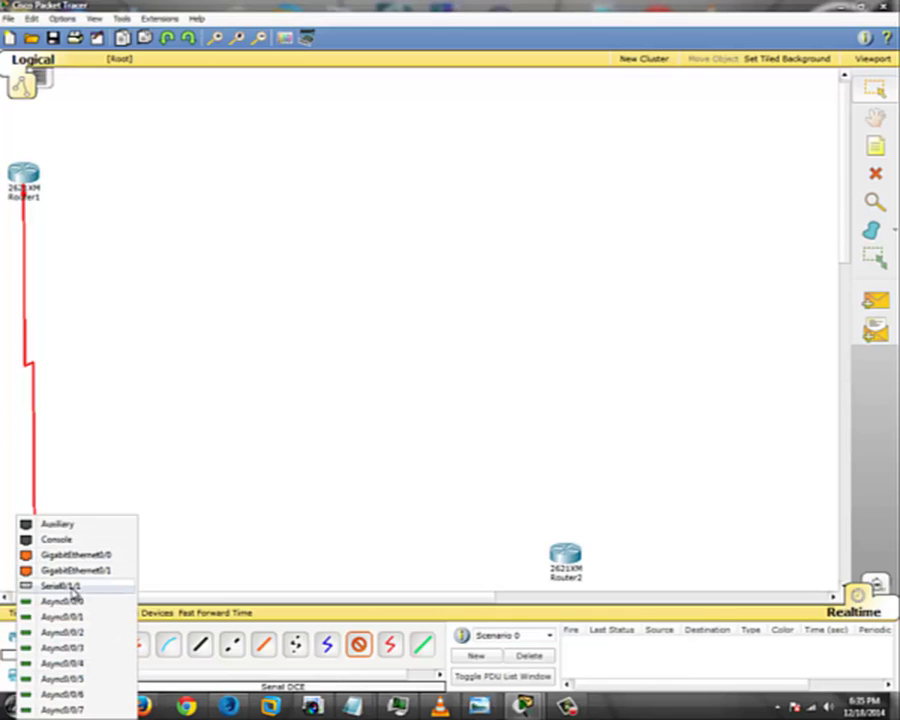
{"action": "left_click", "coordinate": [72, 586]}
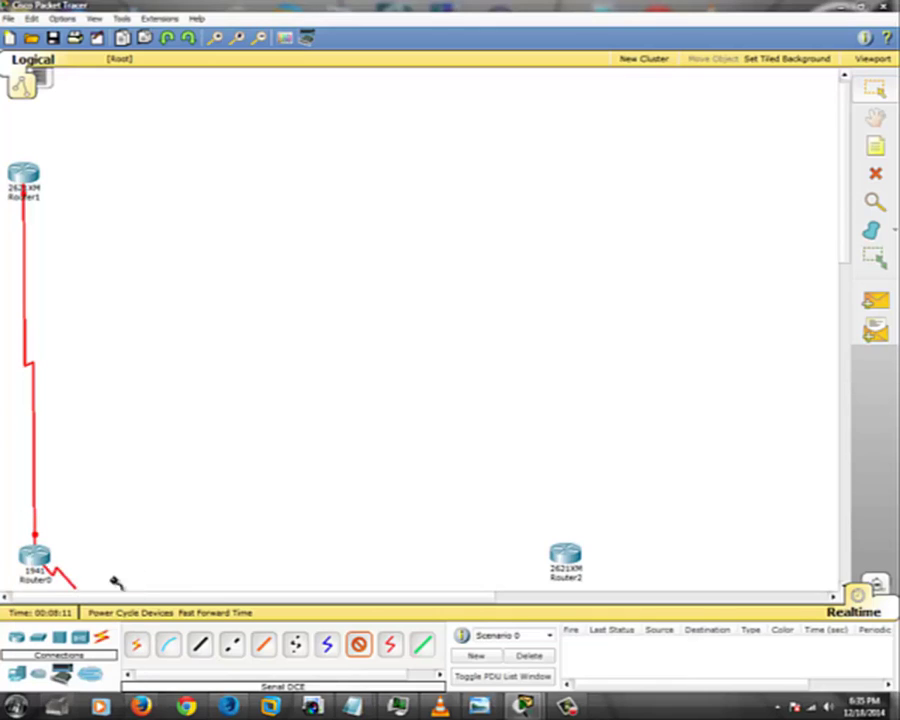
{"action": "left_click", "coordinate": [566, 555]}
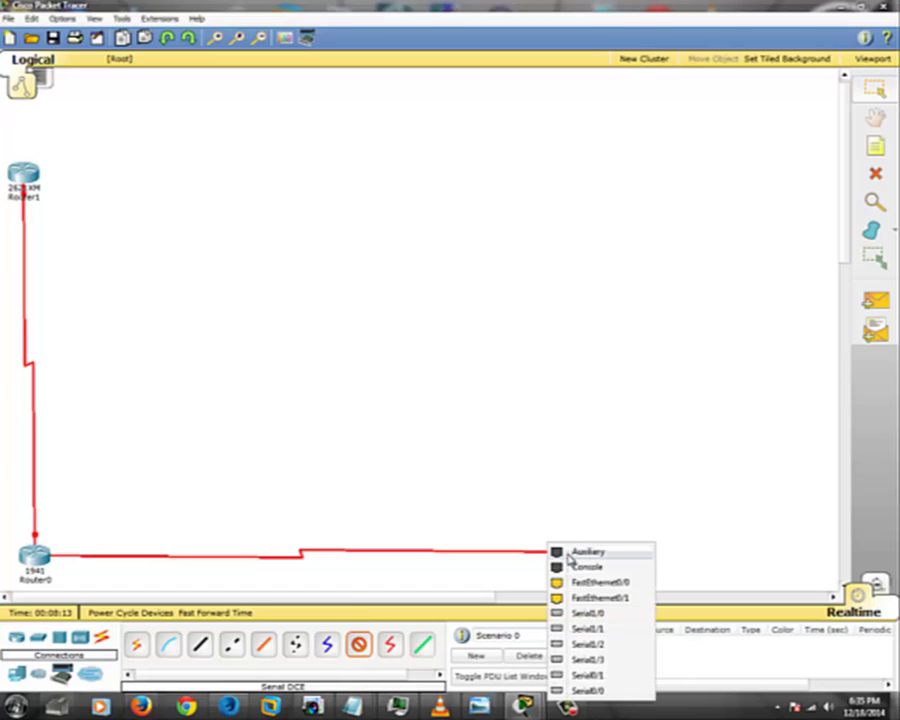
{"action": "left_click", "coordinate": [585, 677]}
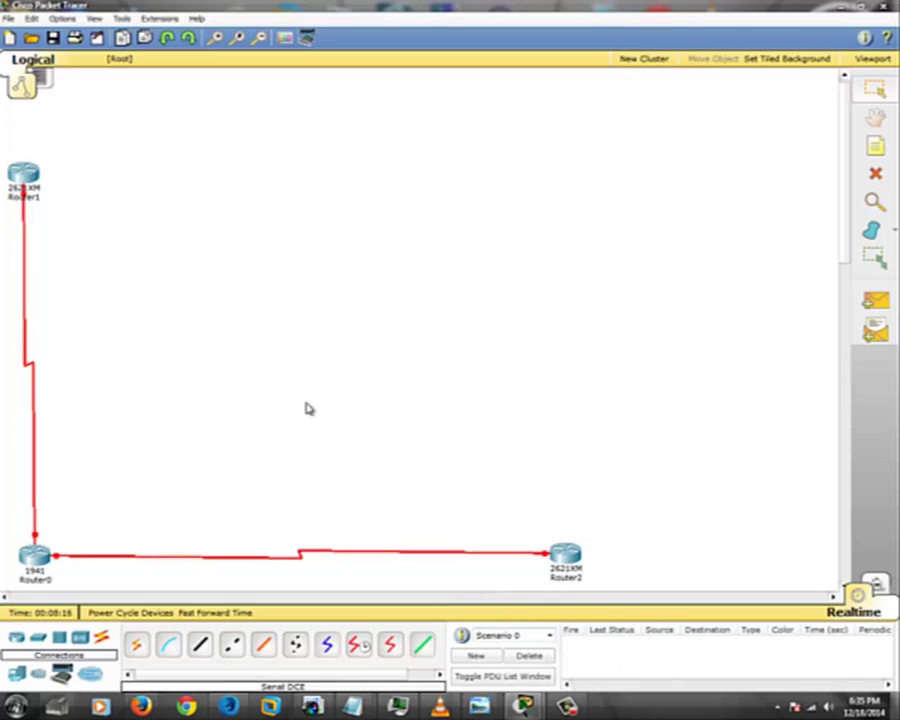
Step: Open Router1's command line, decline the configuration dialog with n, and enter global configuration mode through enable and conf t
{"action": "left_click", "coordinate": [18, 168]}
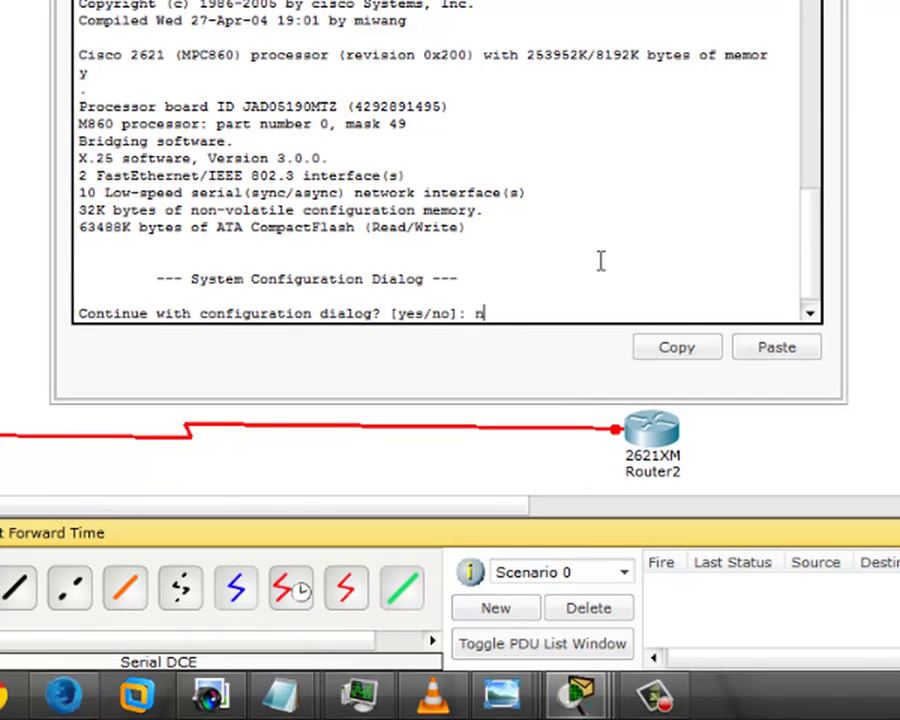
{"action": "type", "text": "n"}
{"action": "key", "text": "Return"}
{"action": "key", "text": "Return"}
{"action": "type", "text": "enable"}
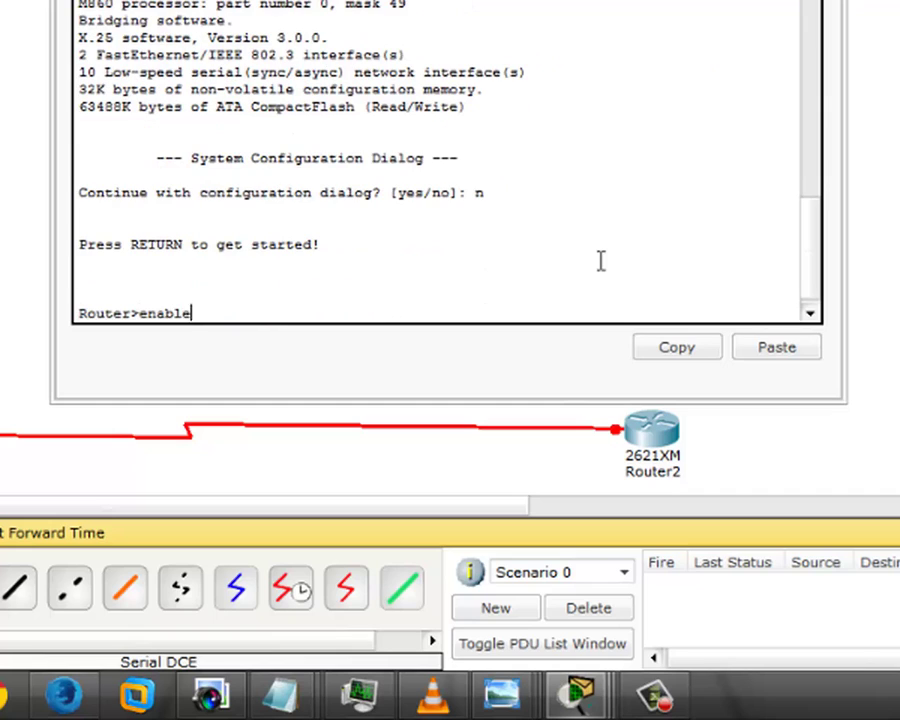
{"action": "key", "text": "Return"}
{"action": "type", "text": "conf t"}
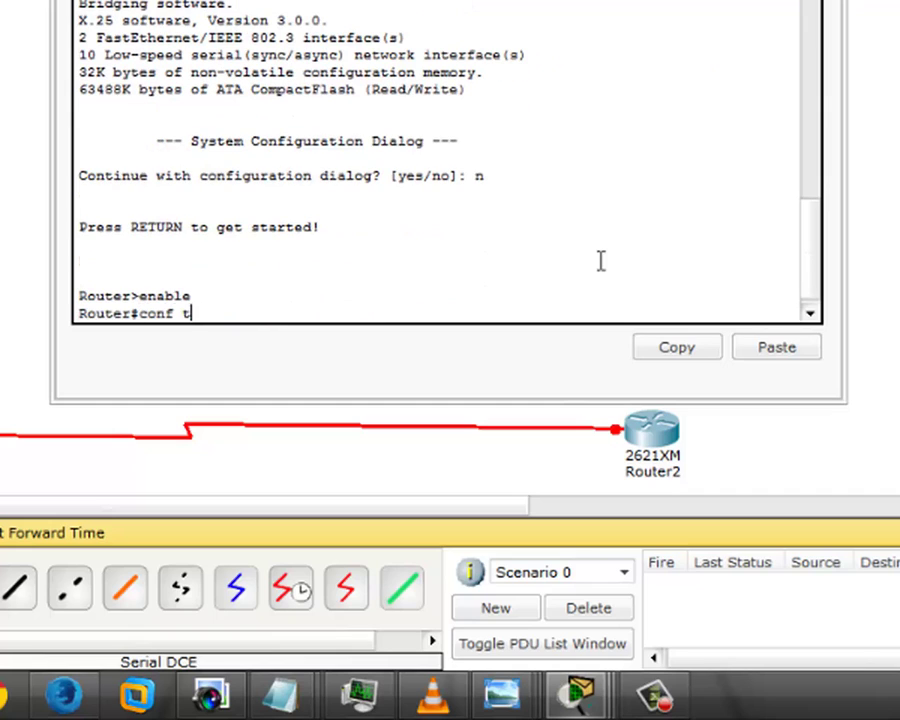
{"action": "key", "text": "Return"}
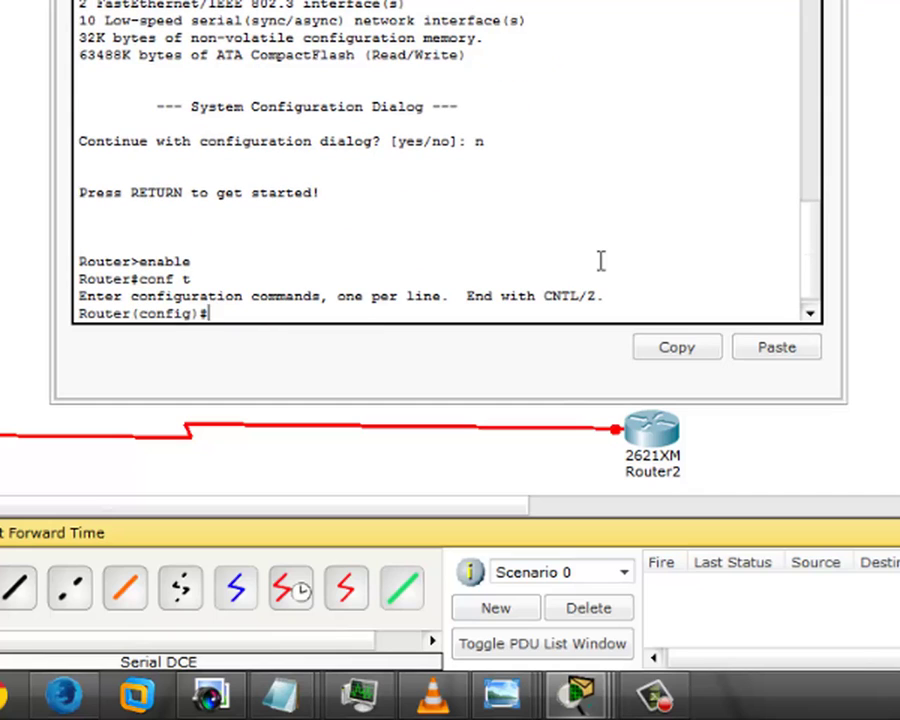
Step: Set Router1's hostname to R1 and exit global configuration mode
{"action": "type", "text": "hostname"}
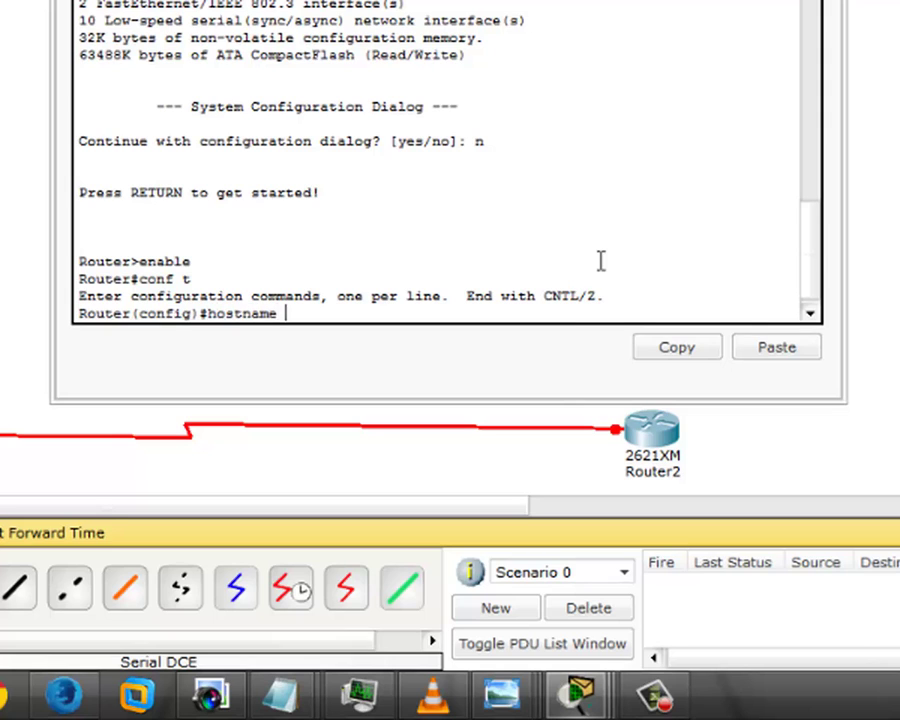
{"action": "type", "text": " R1"}
{"action": "key", "text": "Return"}
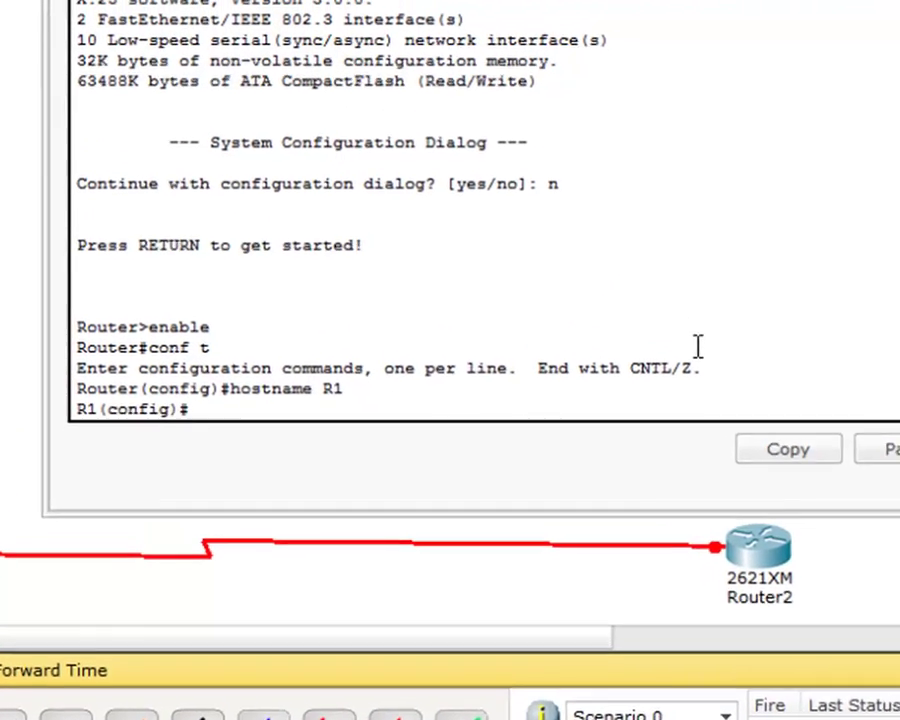
{"action": "type", "text": "exit"}
{"action": "key", "text": "Return"}
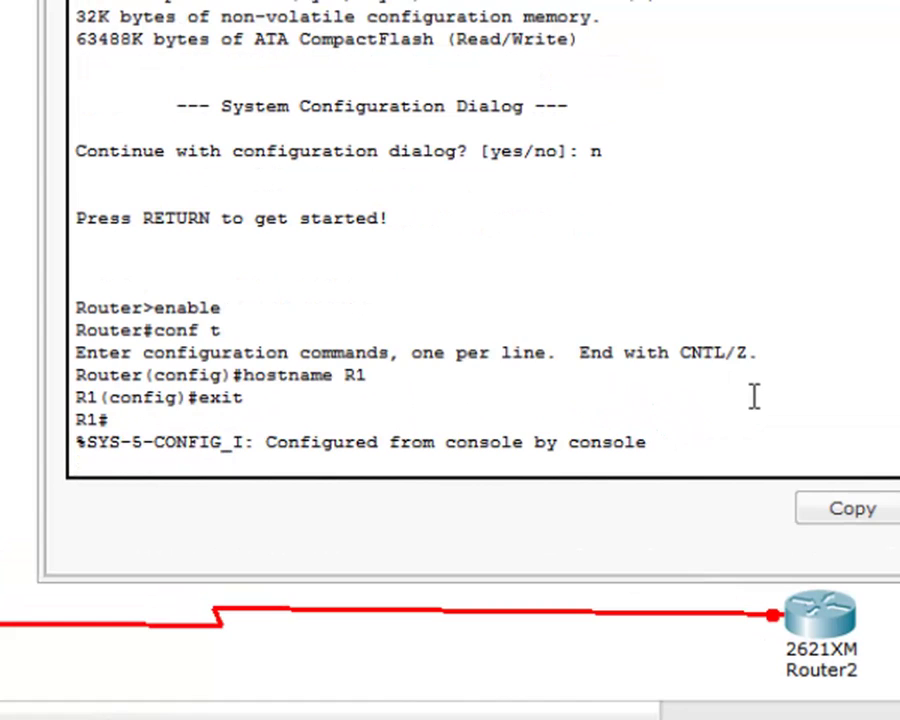
{"action": "key", "text": "Return"}
Step: Display R1's interface summary with show ip int br
{"action": "type", "text": "ip int br"}
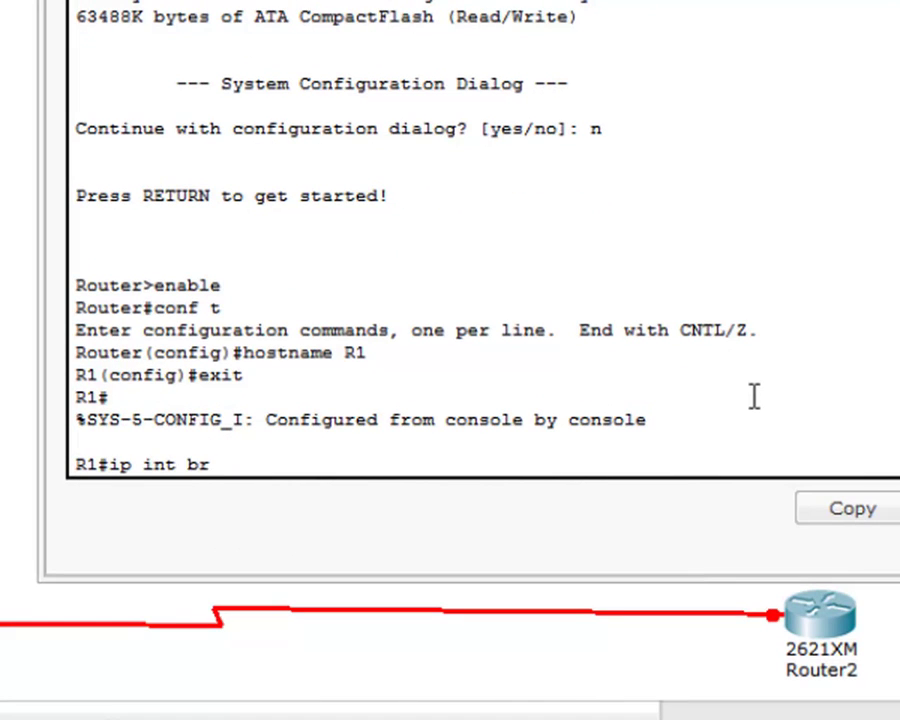
{"action": "key", "text": "Return"}
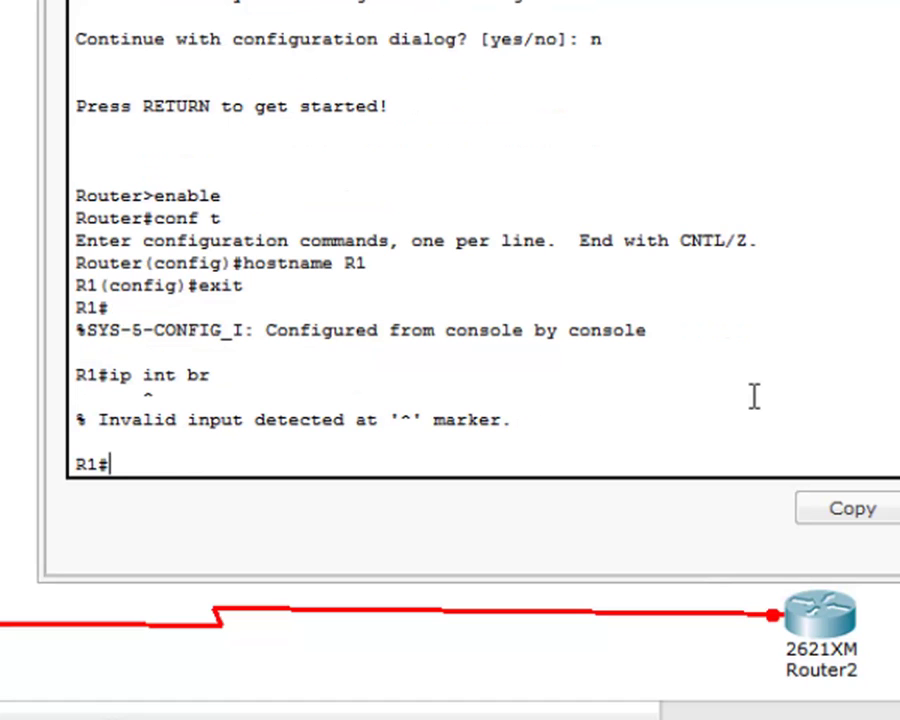
{"action": "type", "text": "show ip int"}
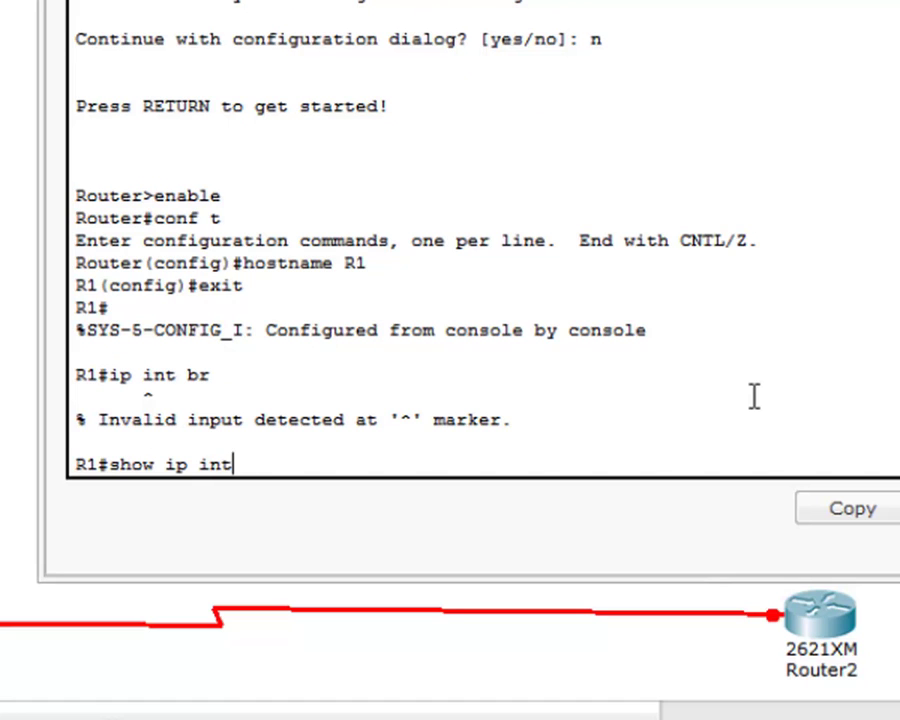
{"action": "type", "text": " br"}
{"action": "key", "text": "Return"}
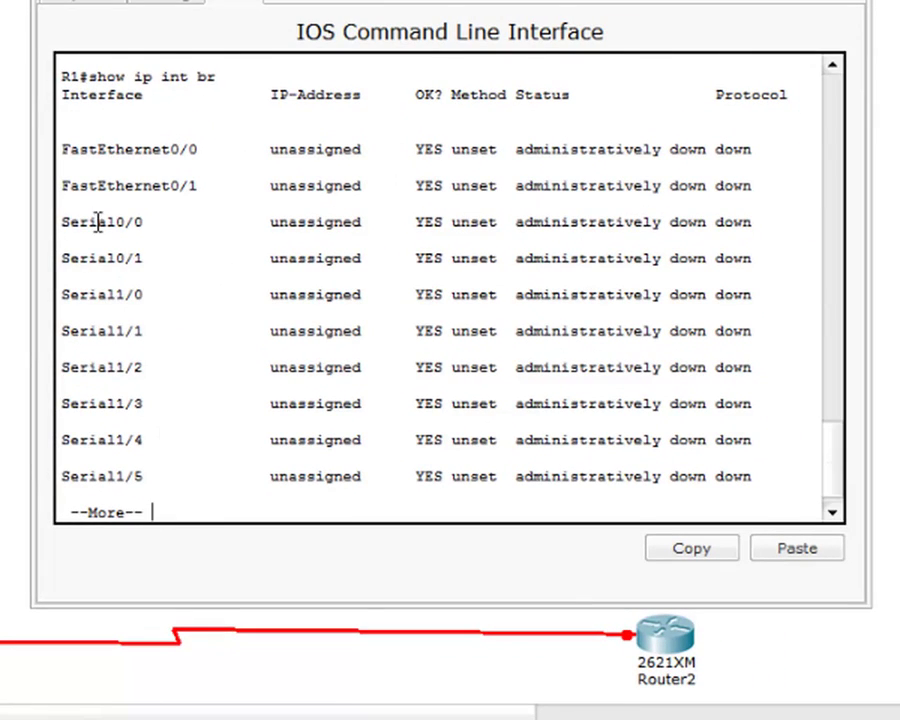
Step: Show the rest of R1's interface summary and enter global configuration mode with conf t
{"action": "key", "text": "space"}
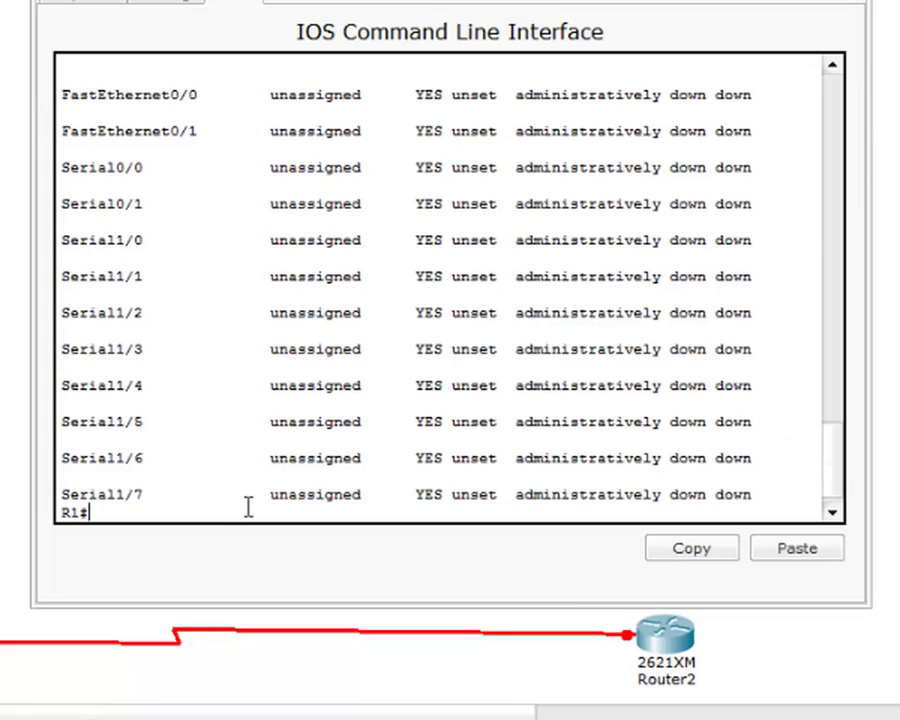
{"action": "key", "text": "Return"}
{"action": "key", "text": "Return"}
{"action": "type", "text": "cont"}
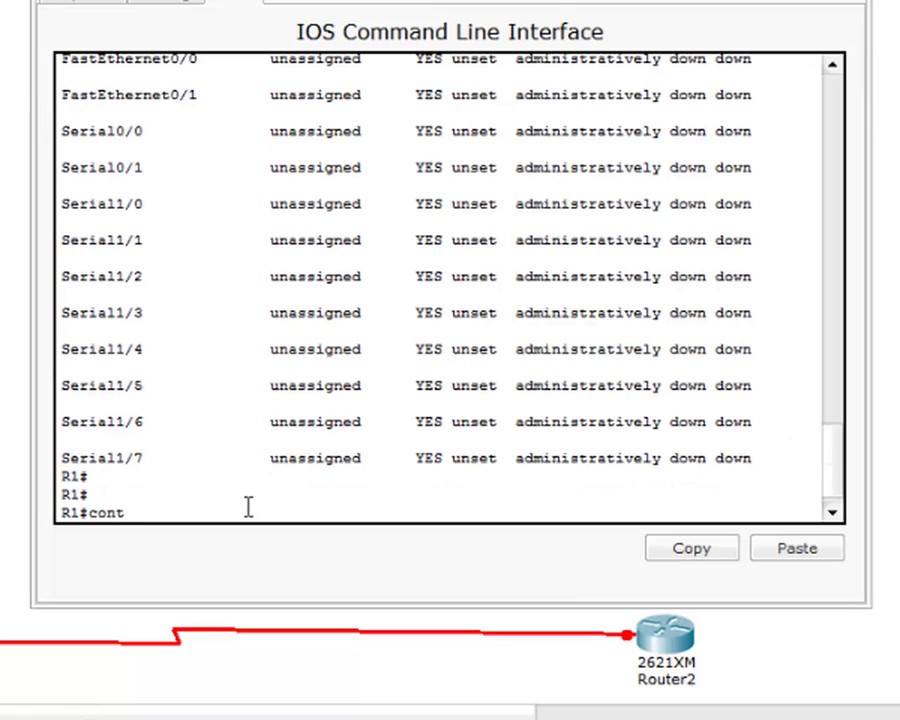
{"action": "key", "text": "BackSpace"}
{"action": "key", "text": "BackSpace"}
{"action": "type", "text": "n"}
{"action": "key", "text": "BackSpace"}
{"action": "type", "text": "f"}
{"action": "type", "text": "onf t"}
{"action": "key", "text": "Return"}
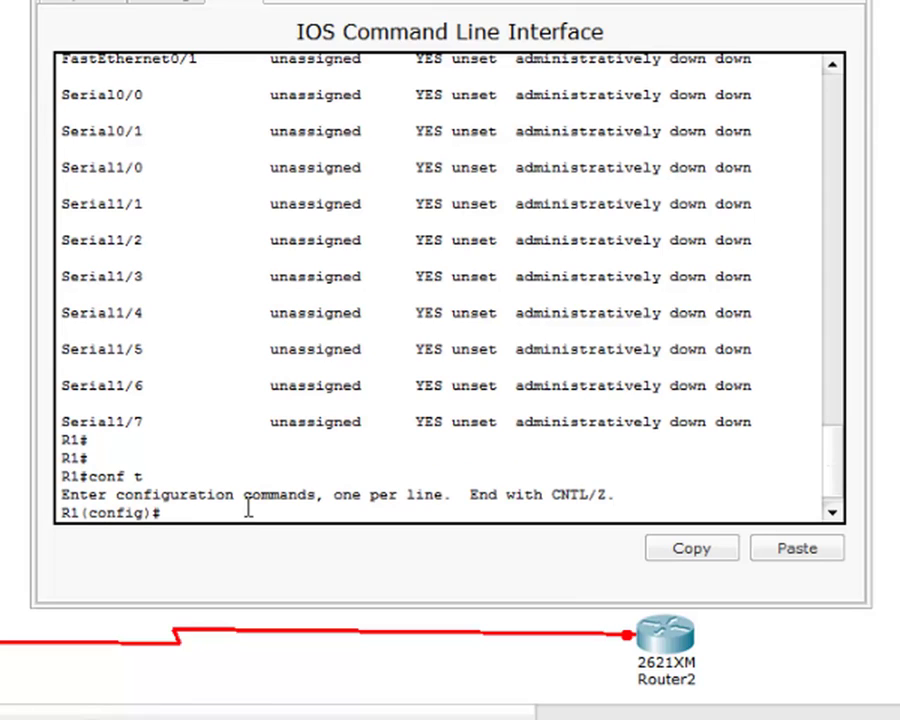
Step: Assign R1's FastEthernet0/0 the address 192.168.1.11 with mask 255.255.255.0 and enable the interface with no shut
{"action": "type", "text": "int fa 0/0"}
{"action": "key", "text": "Return"}
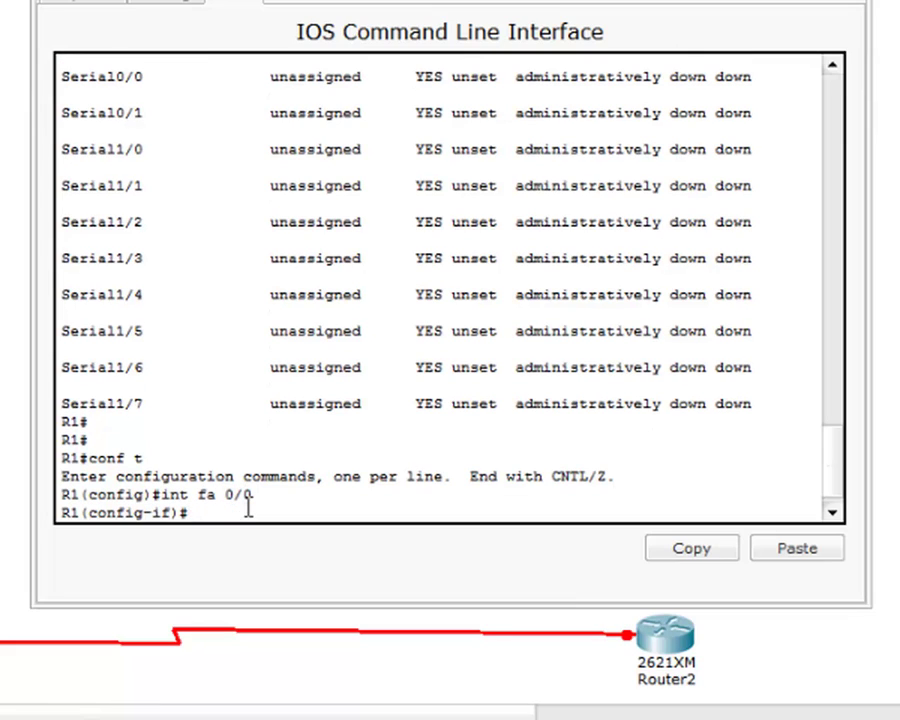
{"action": "type", "text": "ip add 192.168.1.11 25"}
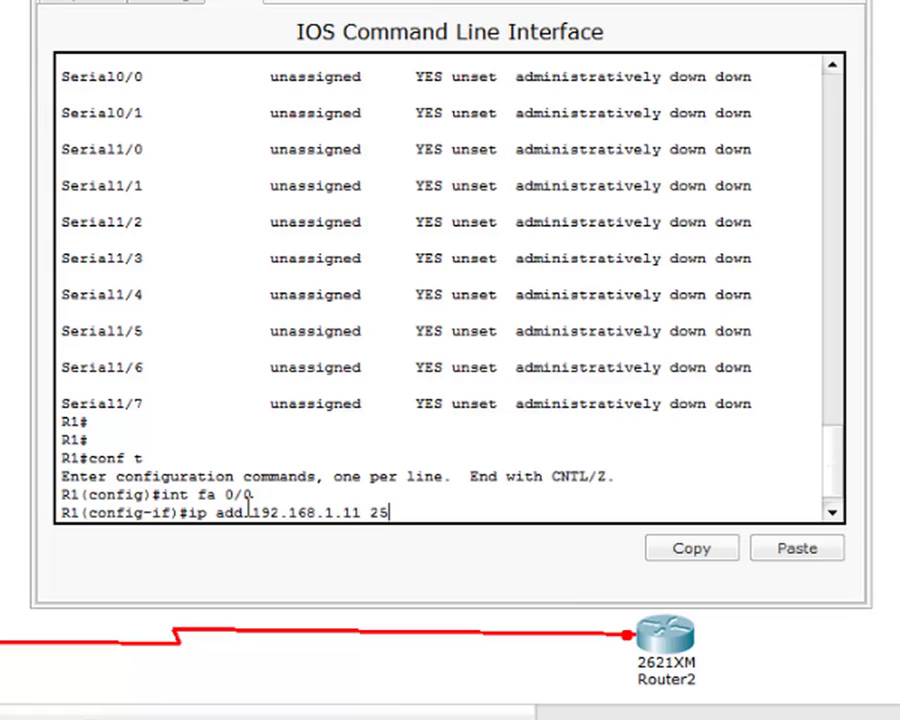
{"action": "type", "text": "5.255.255."}
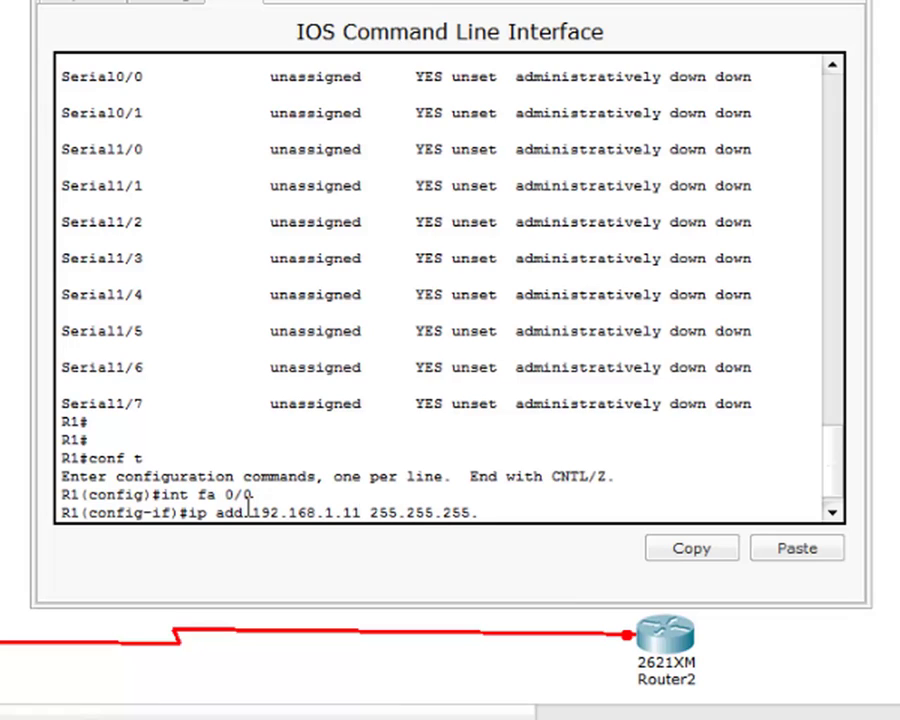
{"action": "type", "text": "0"}
{"action": "key", "text": "Return"}
{"action": "type", "text": "nfig-if)#n"}
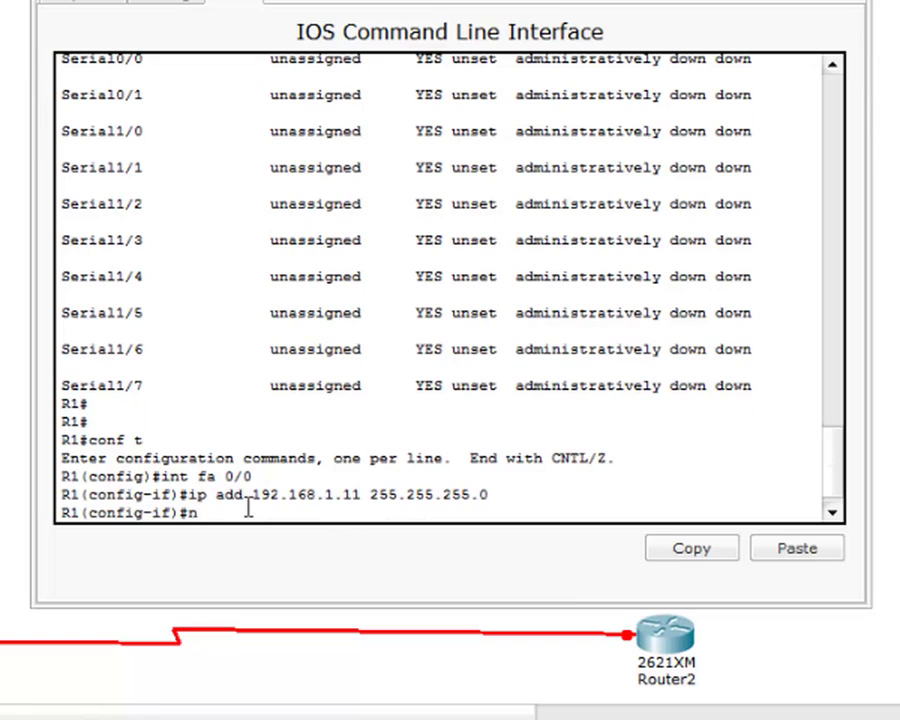
{"action": "type", "text": "o shut"}
{"action": "key", "text": "Return"}
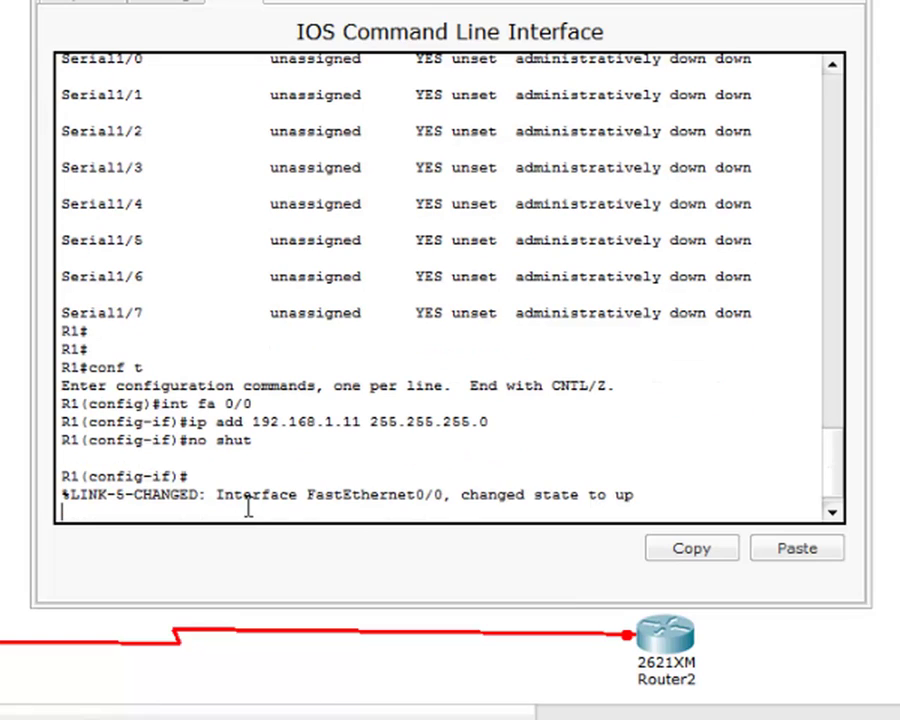
{"action": "type", "text": "x"}
{"action": "key", "text": "BackSpace"}
{"action": "key", "text": "BackSpace"}
{"action": "key", "text": "Return"}
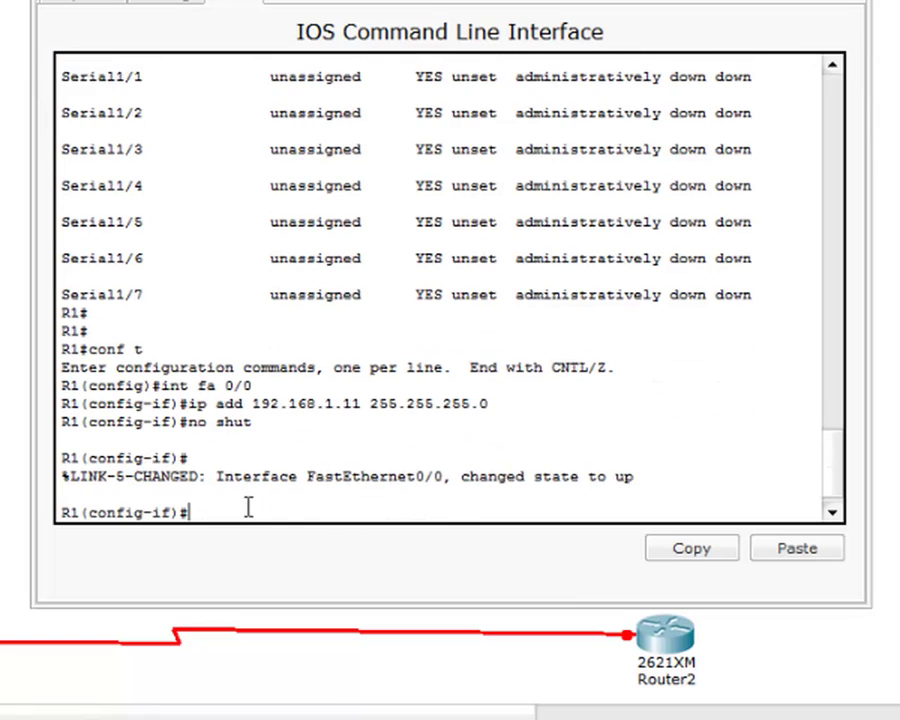
{"action": "key", "text": "Return"}
Step: Enter R1's interface s 0/0 and enable it with no shut
{"action": "type", "text": "int"}
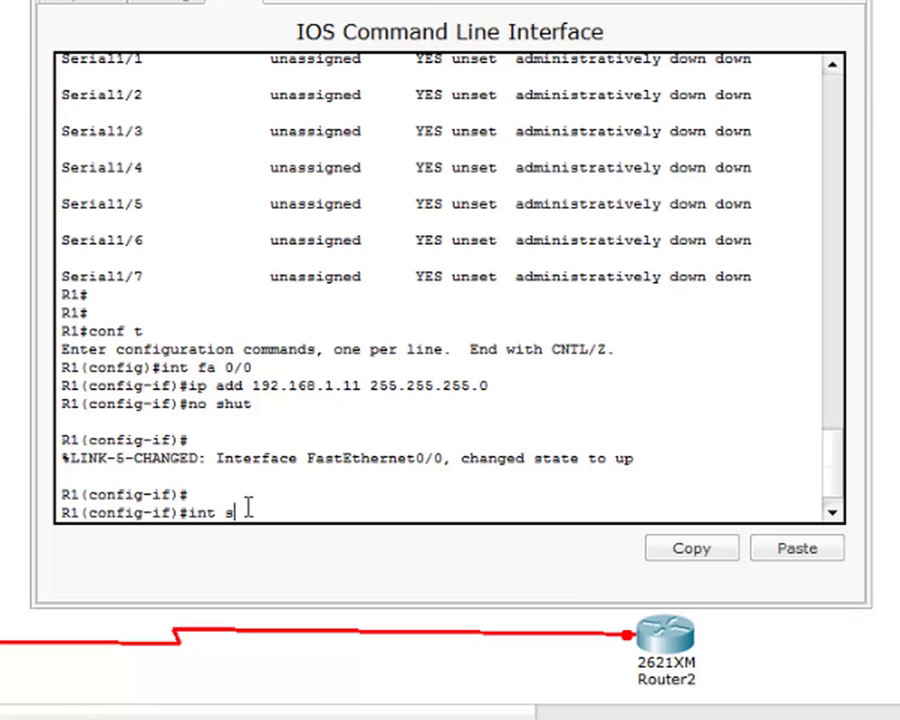
{"action": "type", "text": "s "}
{"action": "type", "text": "0/0"}
{"action": "key", "text": "Return"}
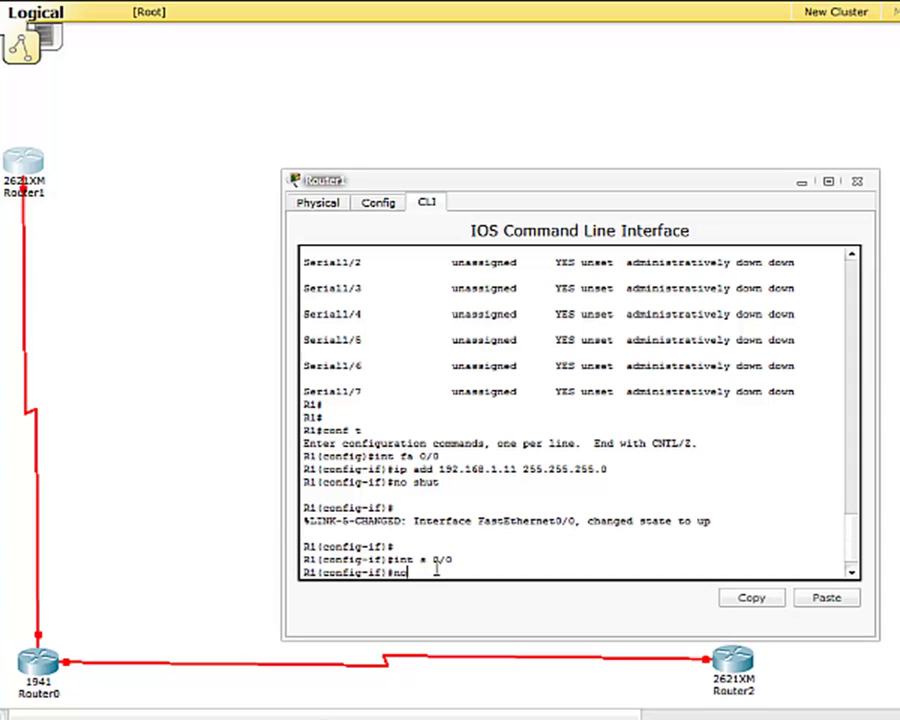
{"action": "type", "text": "no shut"}
{"action": "key", "text": "Return"}
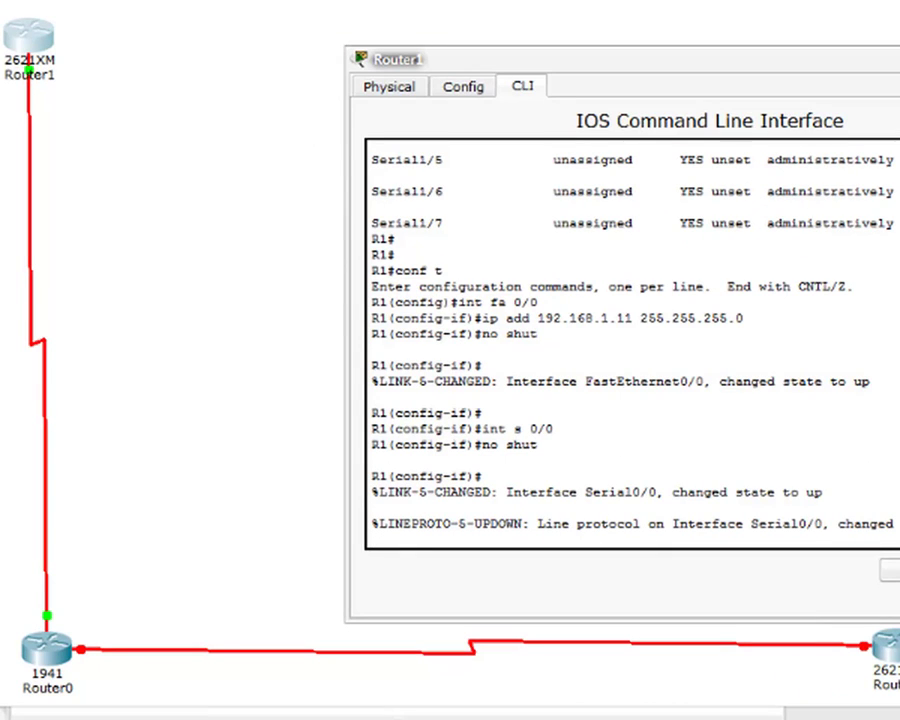
{"action": "key", "text": "Return"}
{"action": "key", "text": "Return"}
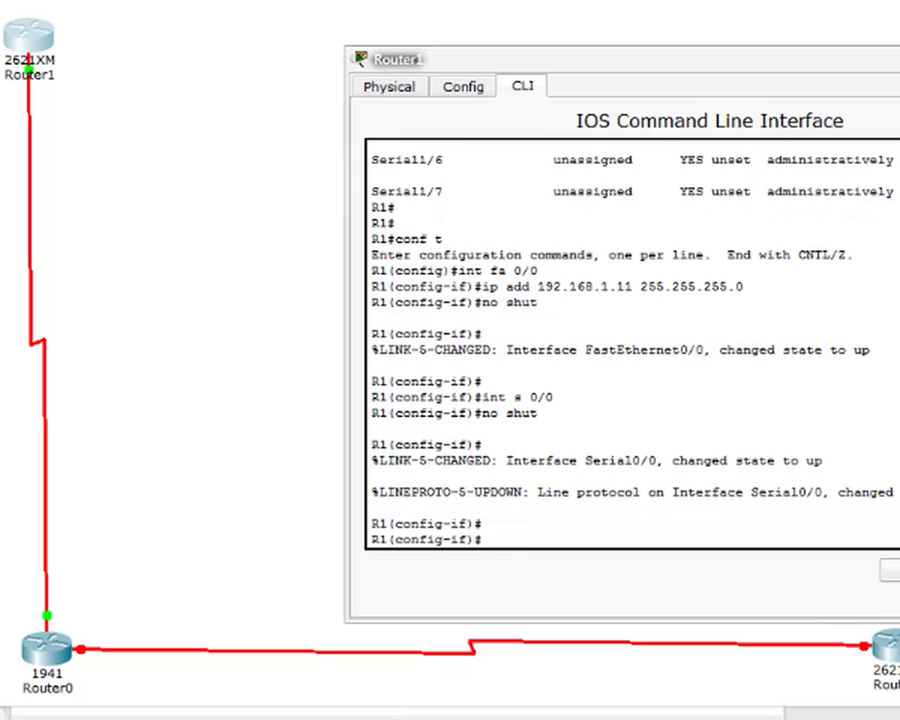
Step: Shut down R1's Serial0/0 interface and re-enable it with no shut
{"action": "type", "text": "shut"}
{"action": "key", "text": "Return"}
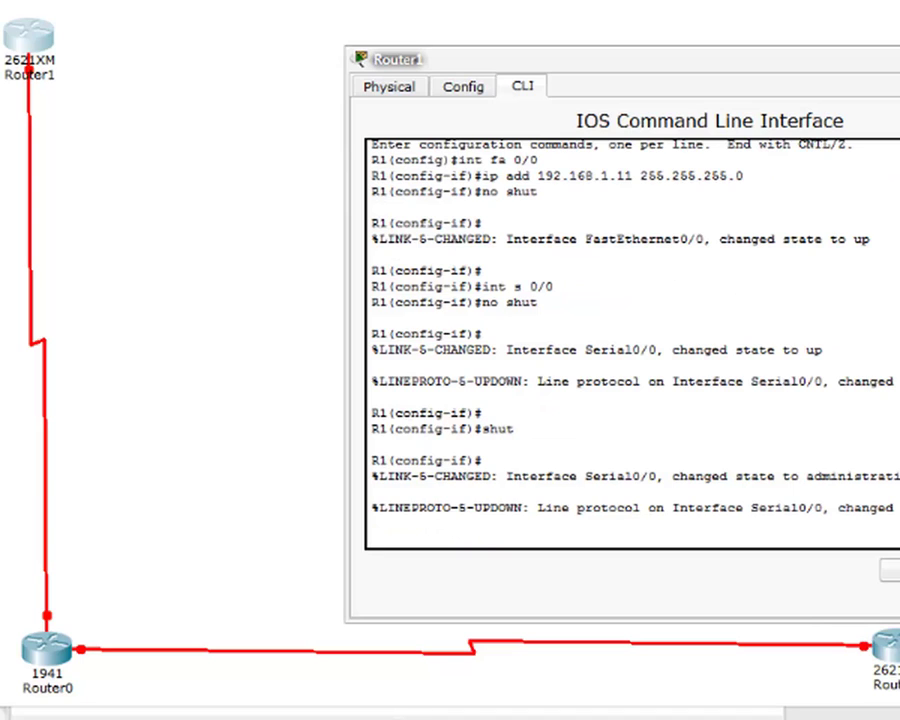
{"action": "key", "text": "Return"}
{"action": "type", "text": "no shut"}
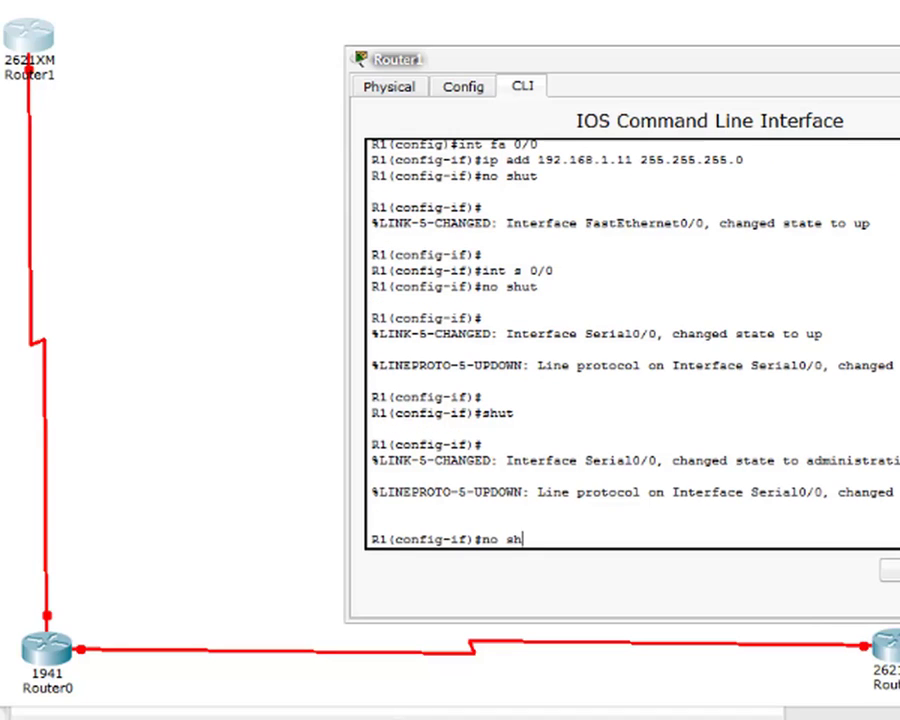
{"action": "key", "text": "Return"}
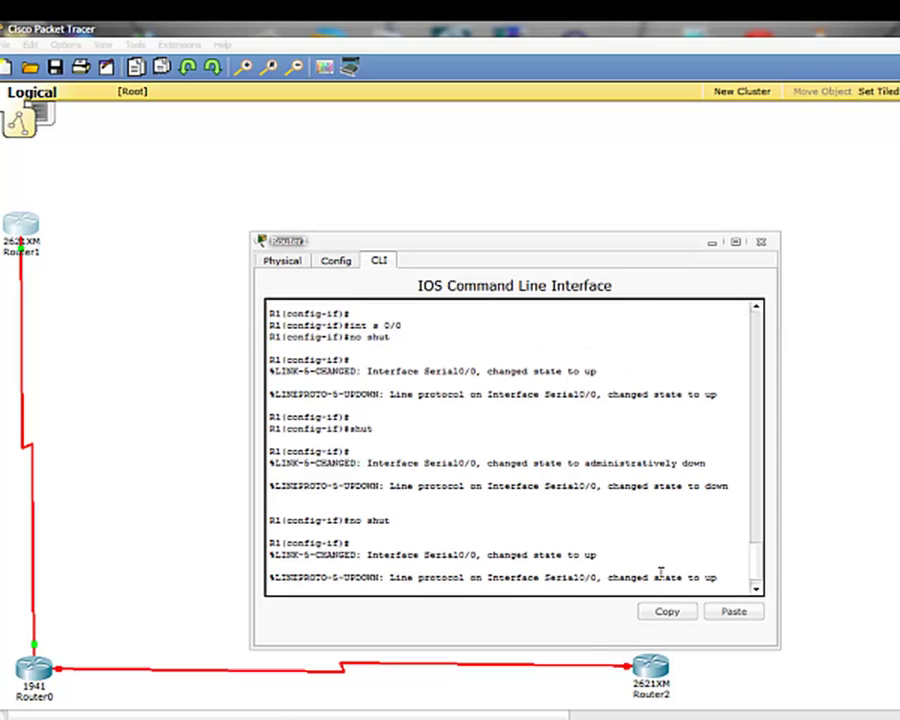
{"action": "key", "text": "Return"}
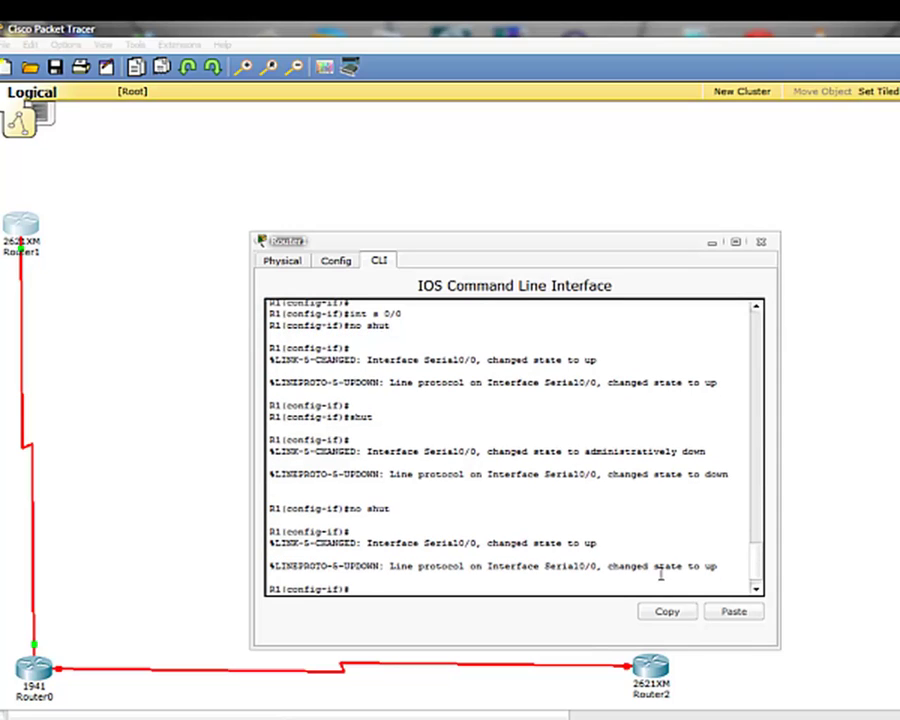
Step: Exit R1's configuration modes and console session, and close the Router1 window
{"action": "type", "text": "exit"}
{"action": "key", "text": "Return"}
{"action": "type", "text": "e"}
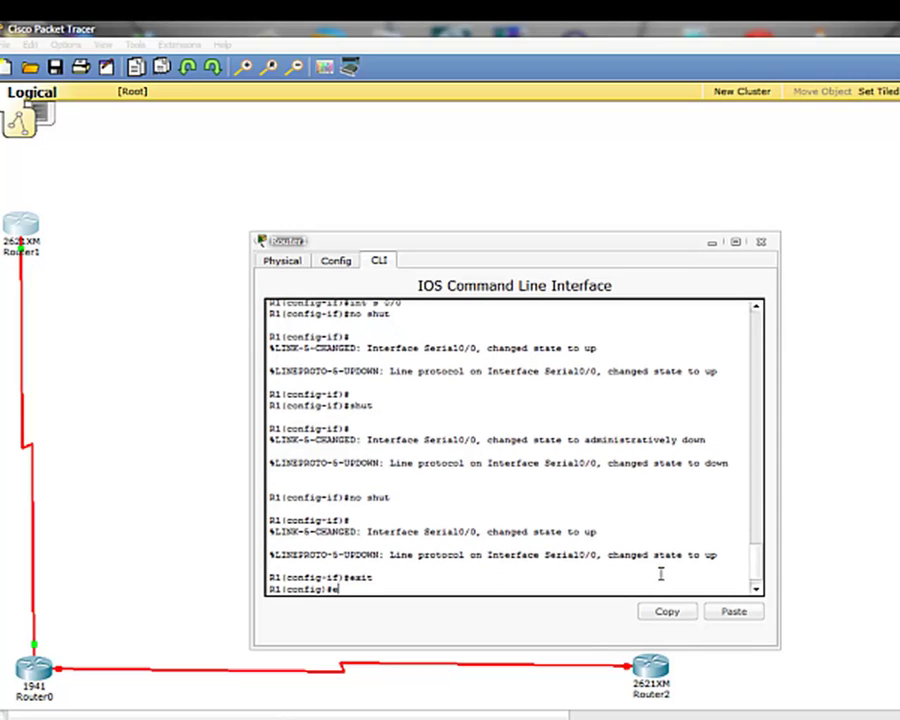
{"action": "type", "text": "xit"}
{"action": "key", "text": "Return"}
{"action": "type", "text": "exi"}
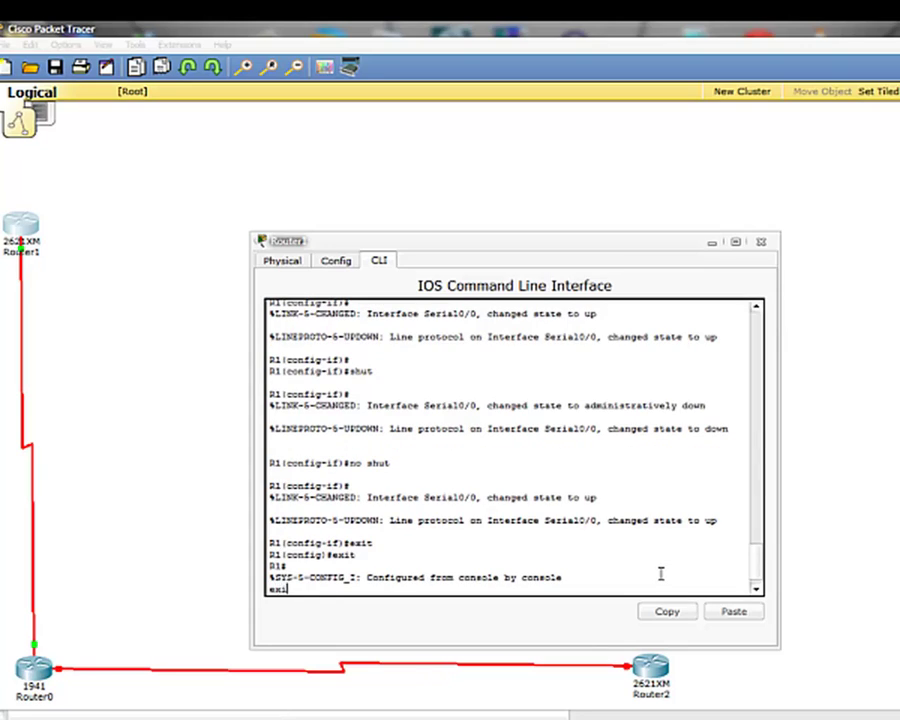
{"action": "type", "text": "t"}
{"action": "key", "text": "Return"}
{"action": "key", "text": "Return"}
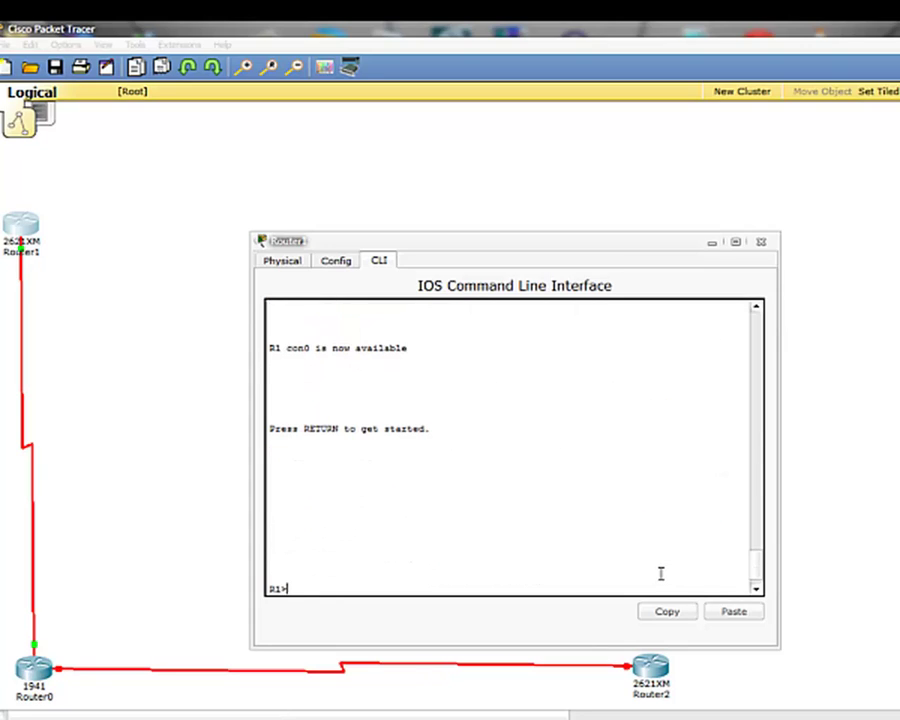
{"action": "left_click", "coordinate": [760, 241]}
{"action": "left_click", "coordinate": [34, 666]}
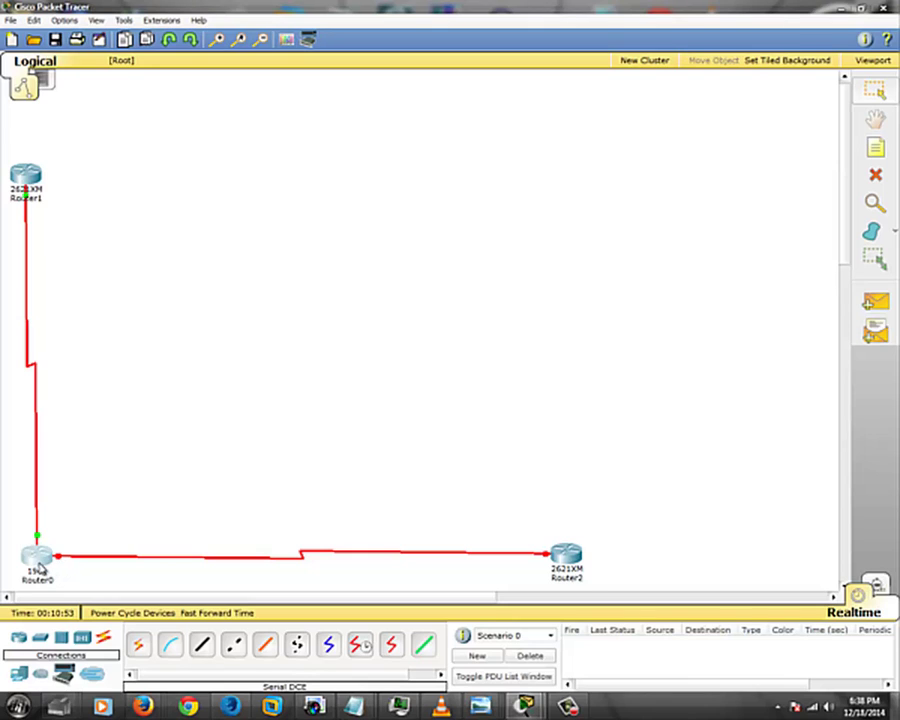
Step: Open Router2's command line, decline the configuration dialog with n, and enter global configuration mode through enable and conf t
{"action": "left_click", "coordinate": [553, 558]}
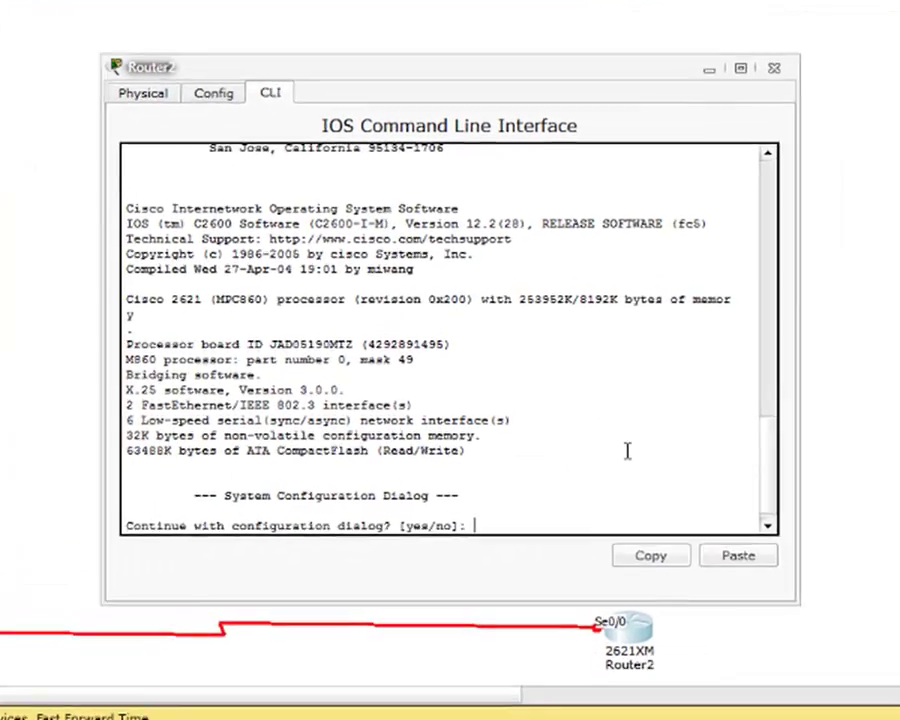
{"action": "type", "text": "n"}
{"action": "key", "text": "Return"}
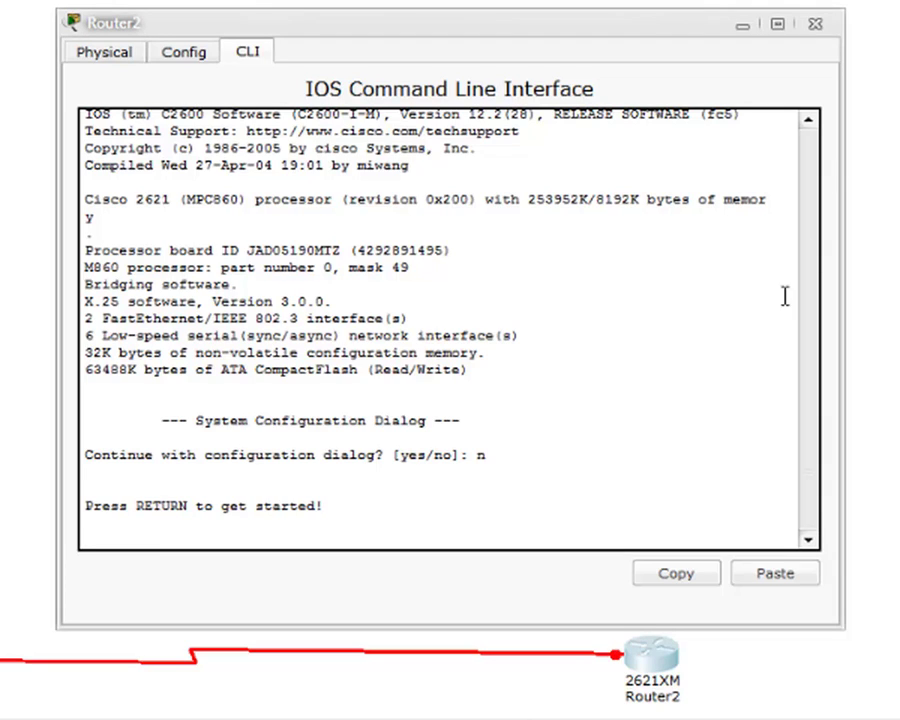
{"action": "left_click", "coordinate": [639, 526]}
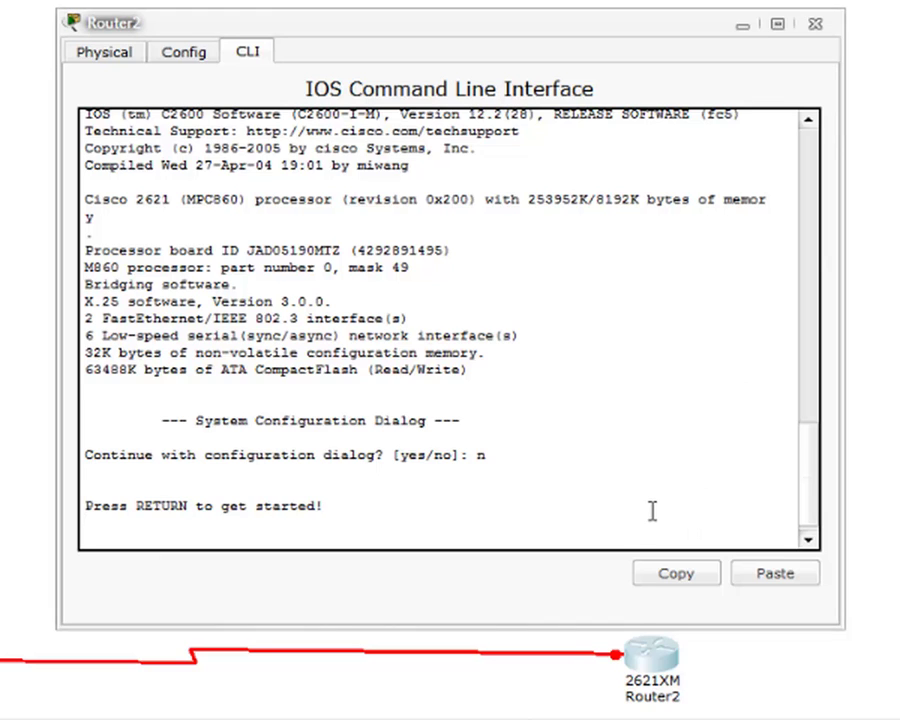
{"action": "key", "text": "Return"}
{"action": "key", "text": "Return"}
{"action": "key", "text": "Return"}
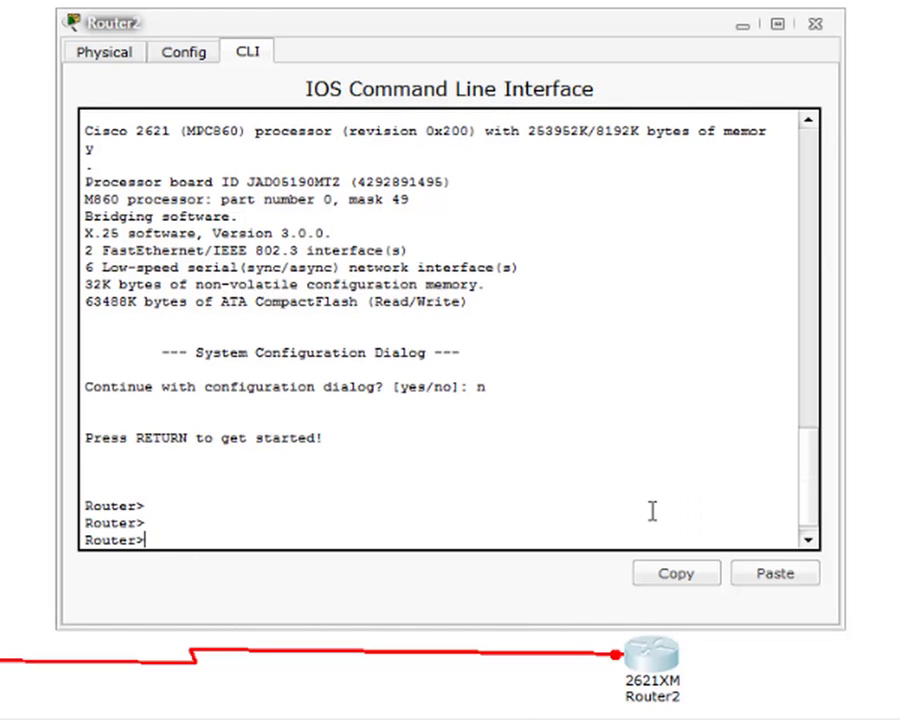
{"action": "type", "text": "enable"}
{"action": "key", "text": "Return"}
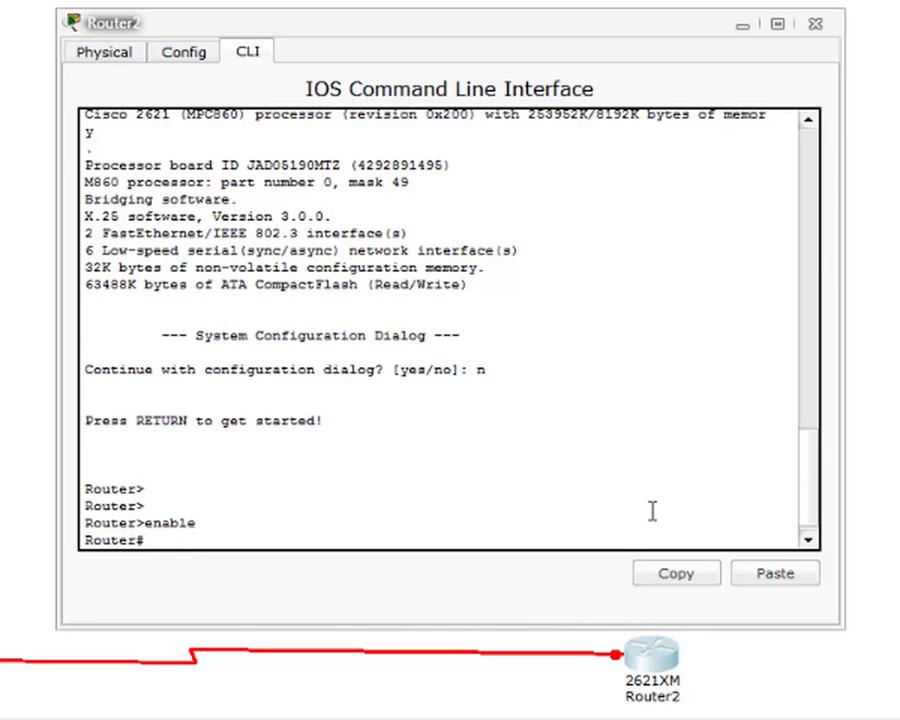
{"action": "type", "text": "conf t"}
{"action": "key", "text": "Return"}
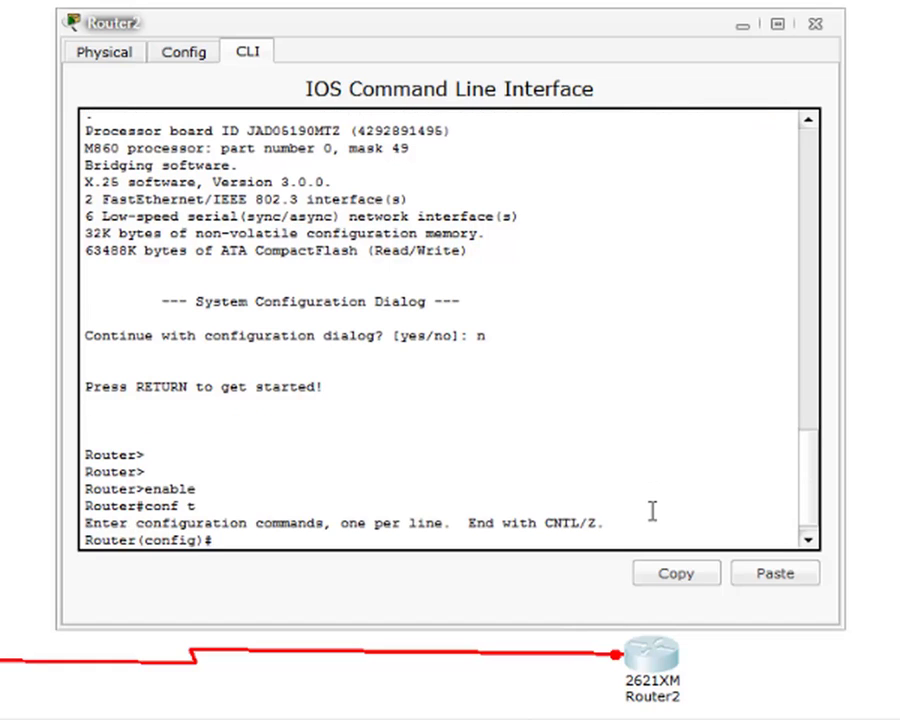
Step: Set Router2's hostname to R2
{"action": "type", "text": "hostname "}
{"action": "type", "text": "R2"}
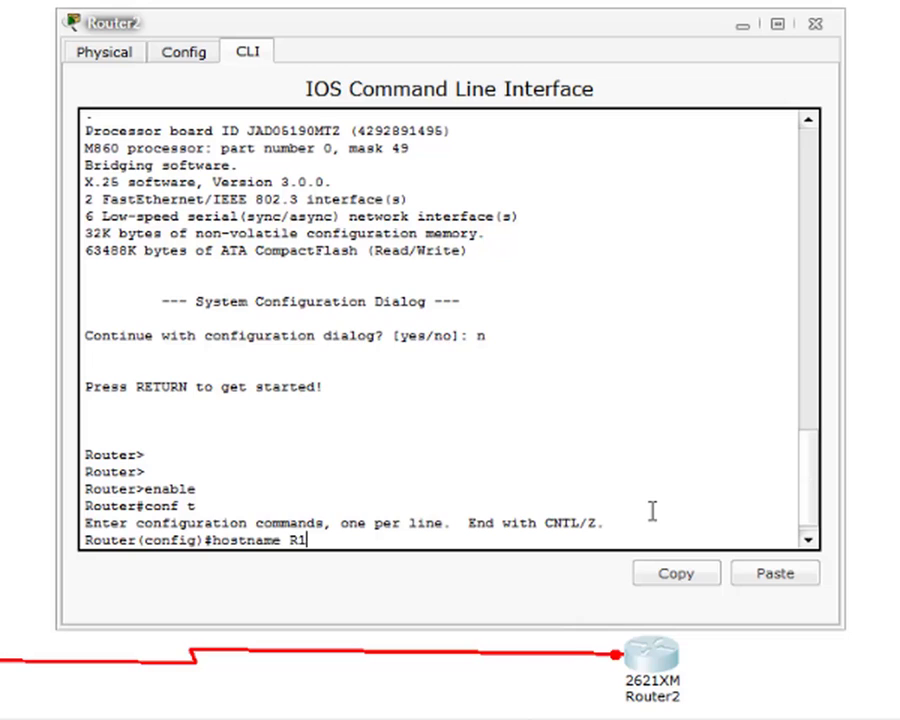
{"action": "key", "text": "Return"}
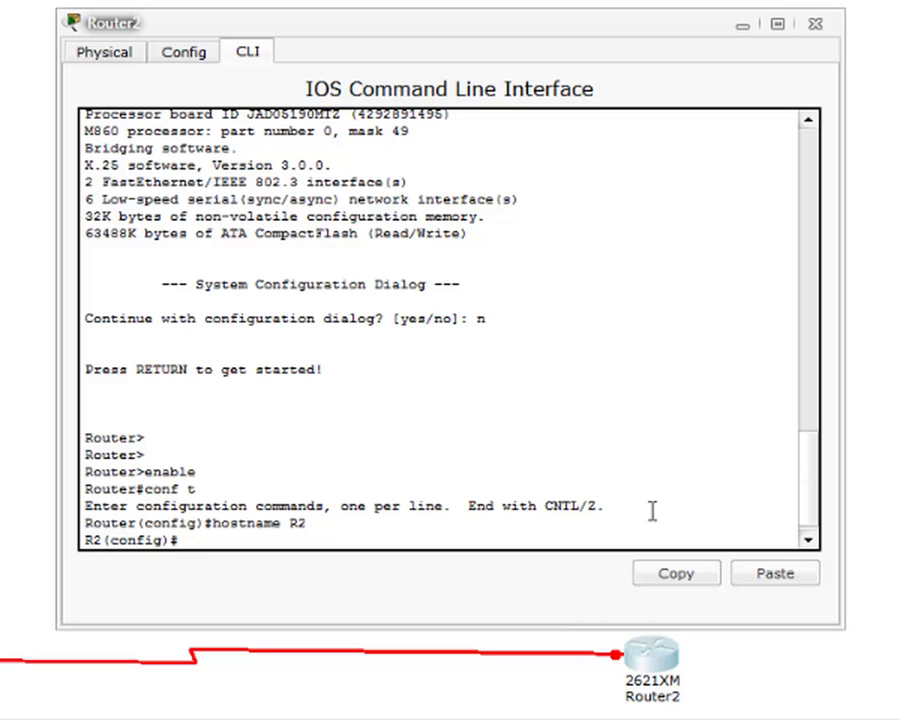
Step: Enter R2's interface s 0/0 and enable it with no shut
{"action": "type", "text": "int s 0/0"}
{"action": "key", "text": "Return"}
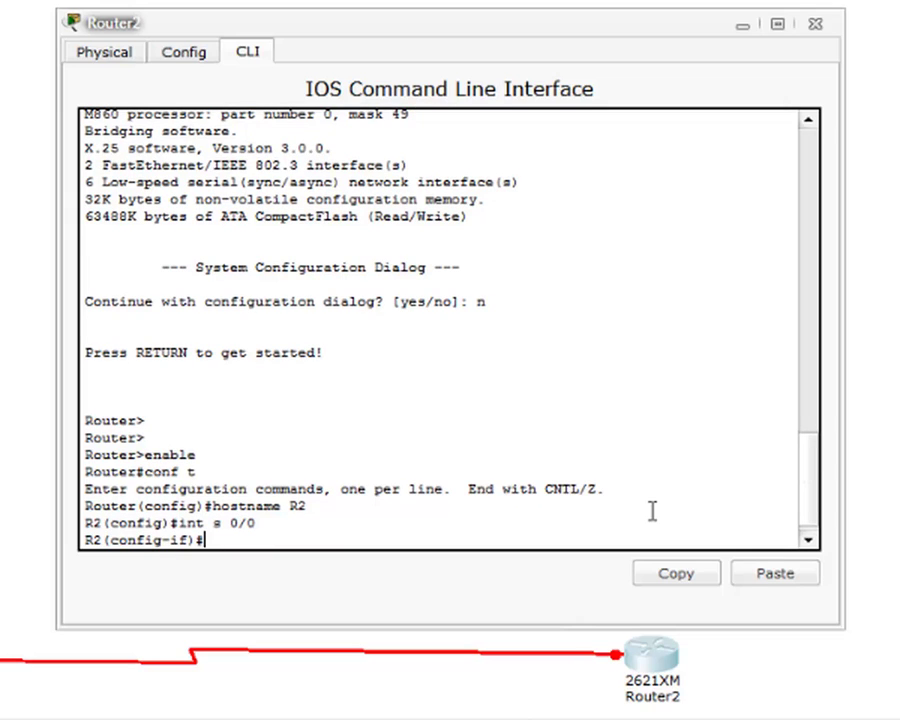
{"action": "type", "text": "no shut"}
{"action": "key", "text": "Return"}
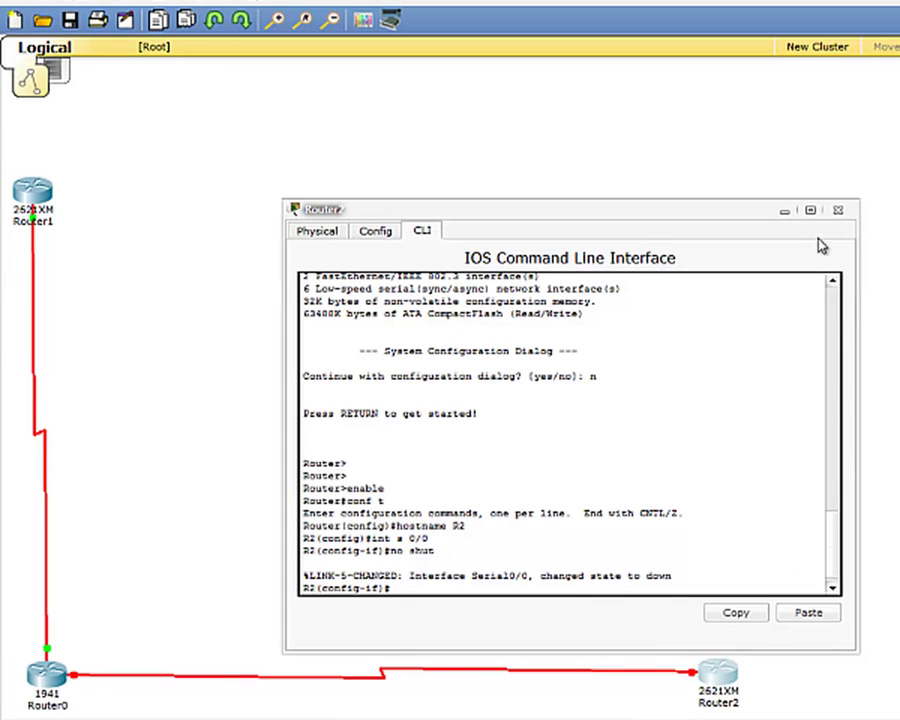
Step: Open the 1941 router's command line and display its interface summary with show ip int br
{"action": "left_click", "coordinate": [50, 676]}
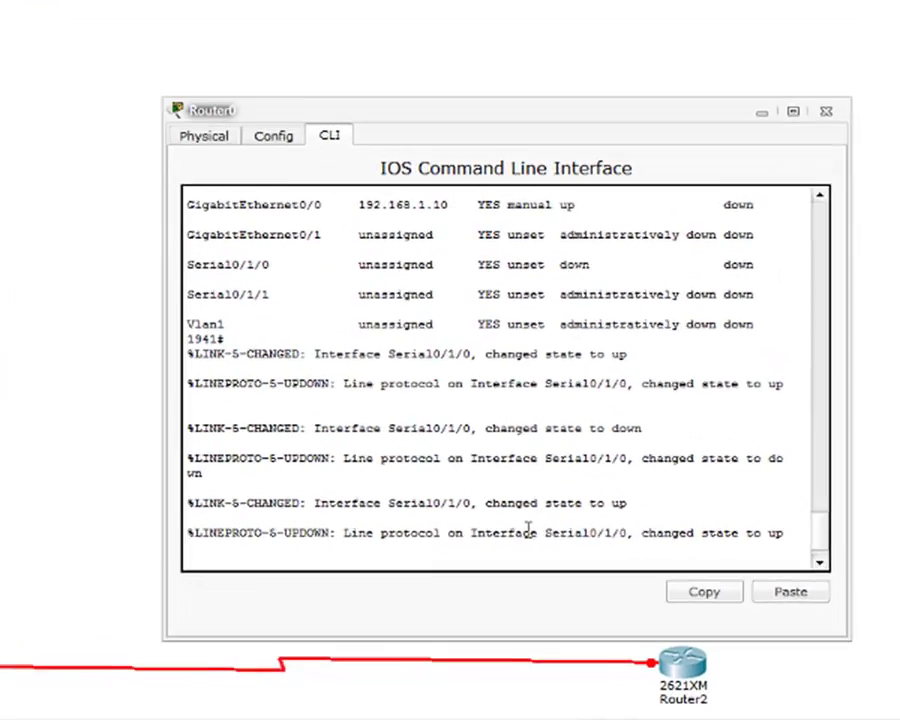
{"action": "key", "text": "Return"}
{"action": "key", "text": "Return"}
{"action": "key", "text": "Return"}
{"action": "key", "text": "Return"}
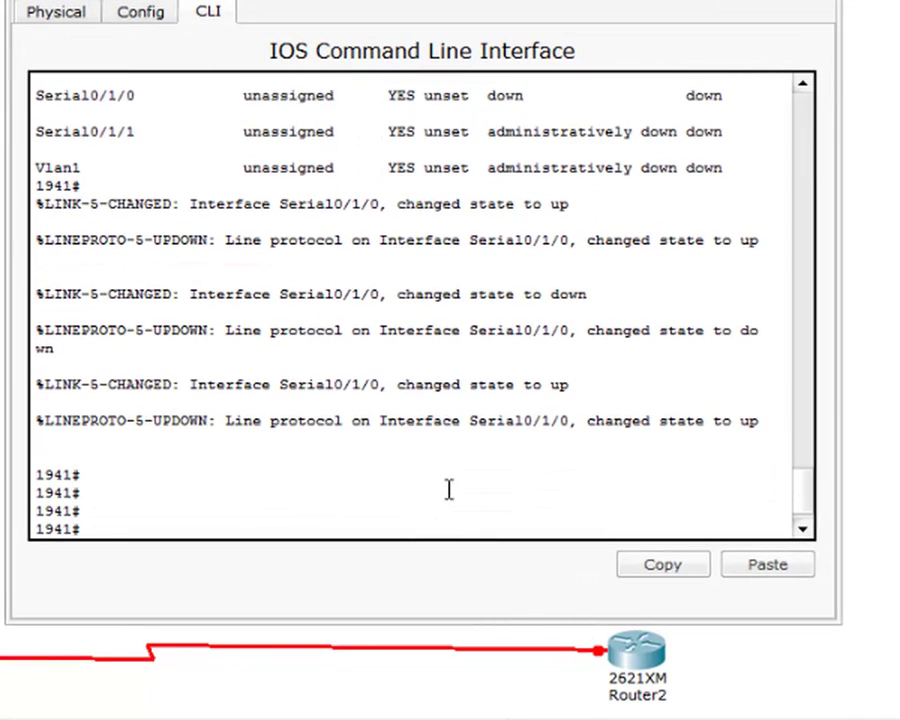
{"action": "type", "text": "show ip int br"}
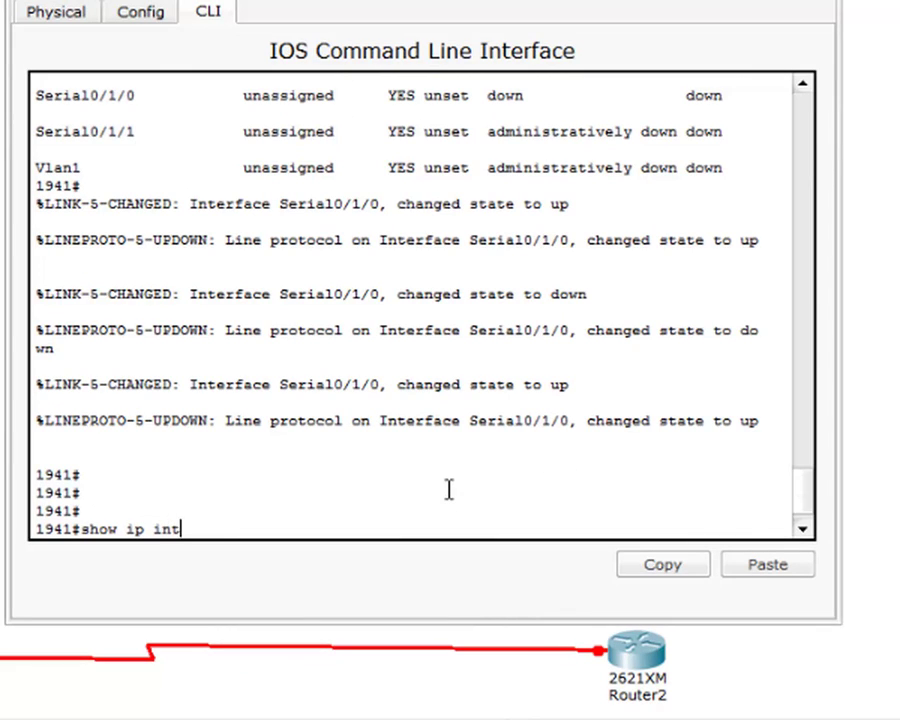
{"action": "key", "text": "Return"}
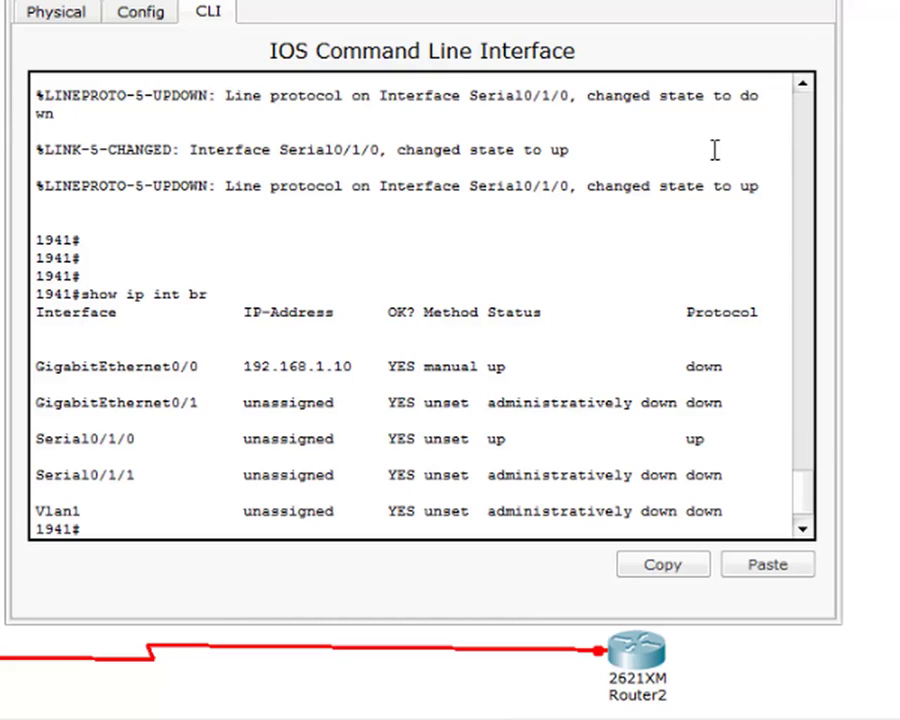
Step: Enter global configuration mode on the 1941 router with conf t and set interface s 0/1/1's clock rate to 64000
{"action": "type", "text": "conf t"}
{"action": "key", "text": "Return"}
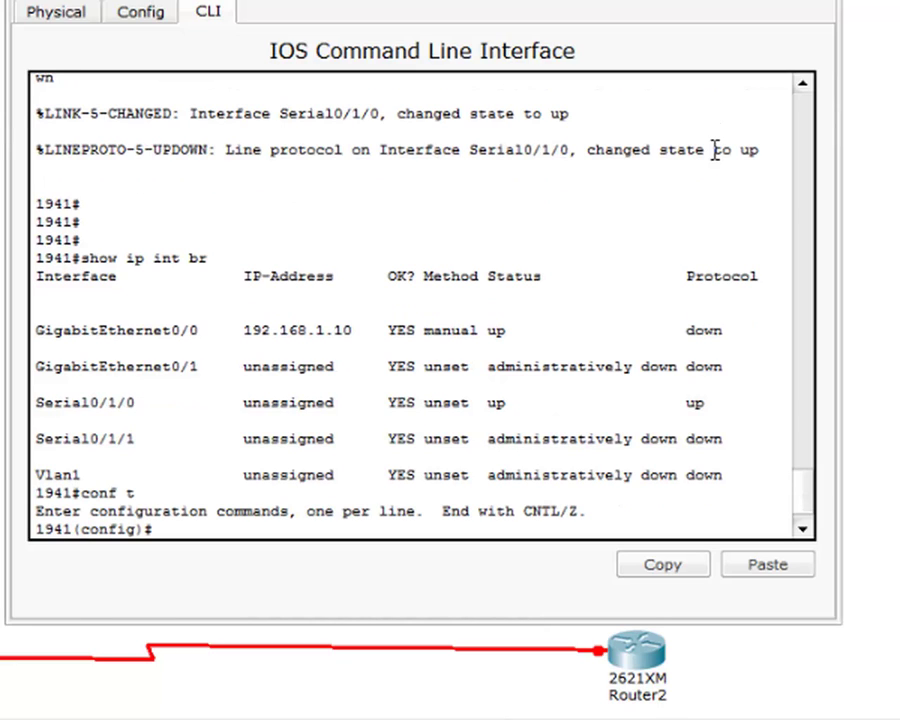
{"action": "type", "text": "int s 0/1/1"}
{"action": "key", "text": "Return"}
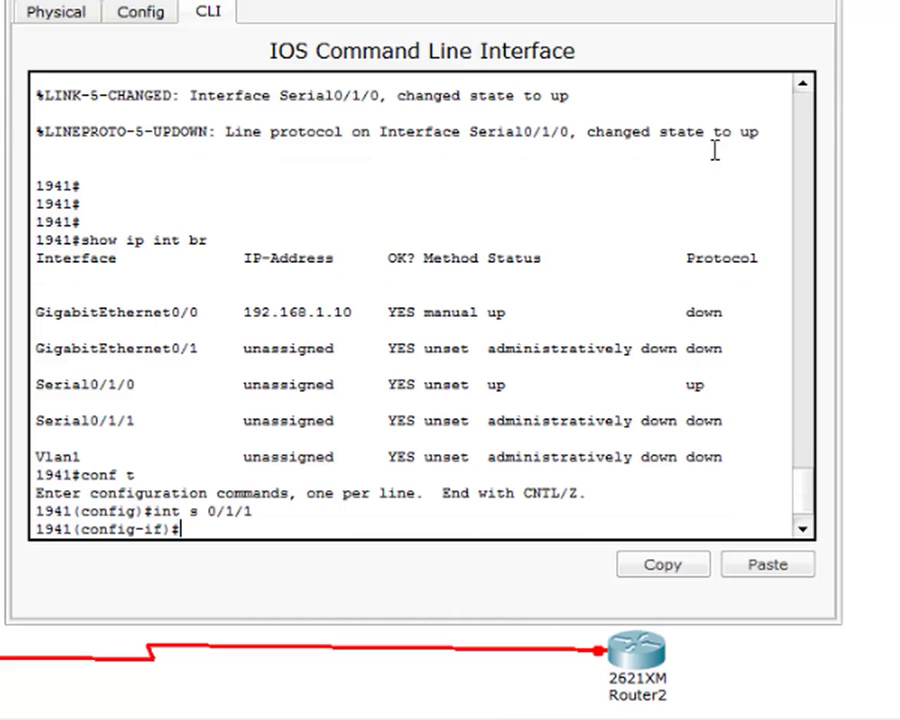
{"action": "type", "text": "clock rate 64"}
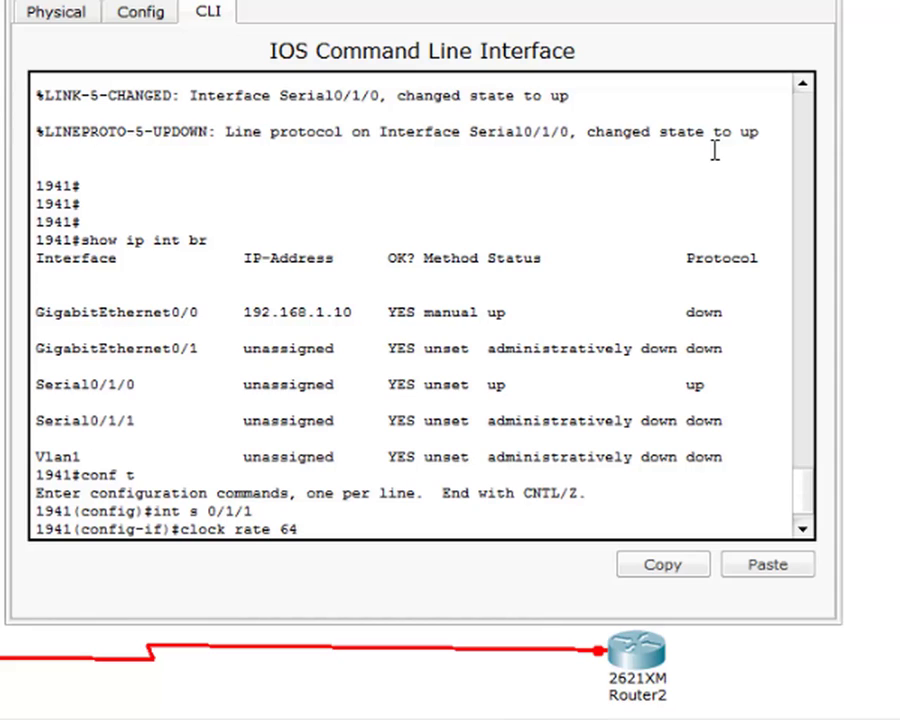
{"action": "type", "text": "000"}
{"action": "key", "text": "Return"}
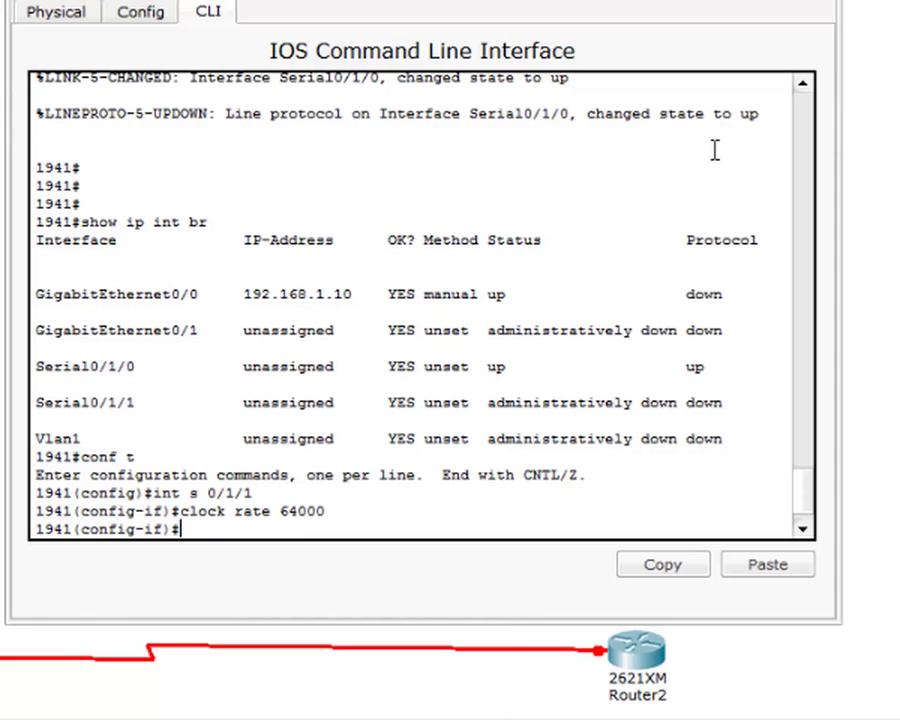
Step: Enable the 1941's interface s 0/1/1 with no shut and return to a clean prompt
{"action": "type", "text": "no shut"}
{"action": "key", "text": "Return"}
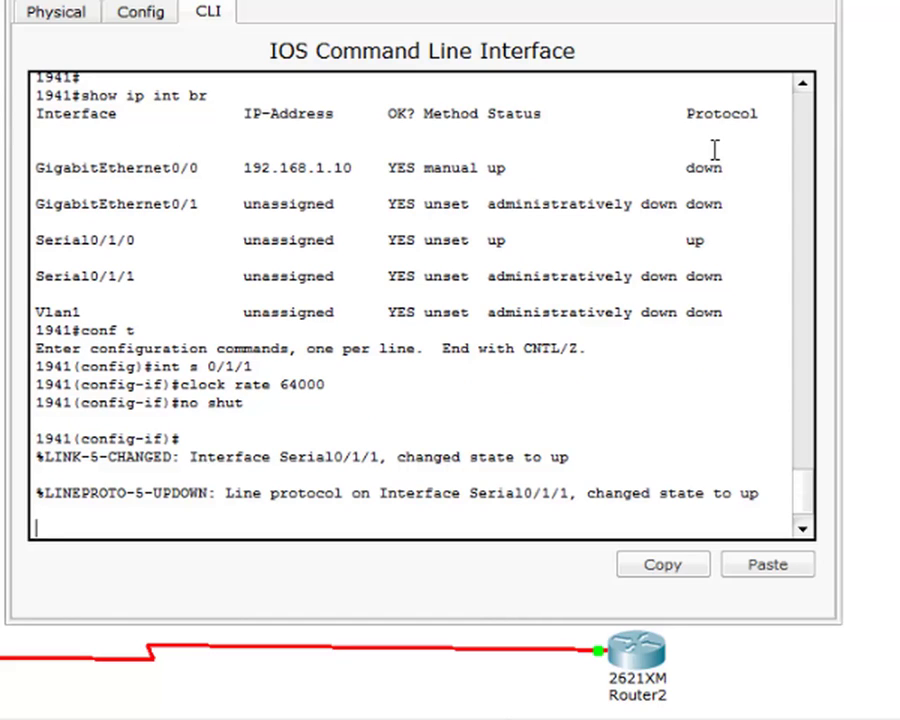
{"action": "key", "text": "Return"}
{"action": "key", "text": "Return"}
{"action": "key", "text": "Return"}
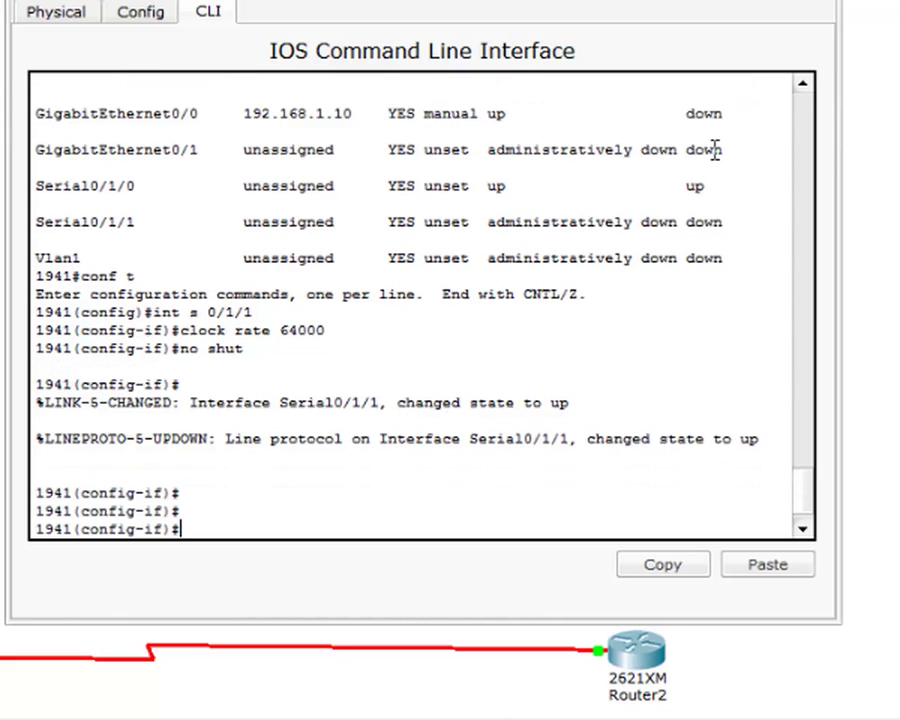
Step: Disable the 1941's interface s 0/1/1 with shut, and re-enable it with no shut
{"action": "type", "text": "shut"}
{"action": "key", "text": "Return"}
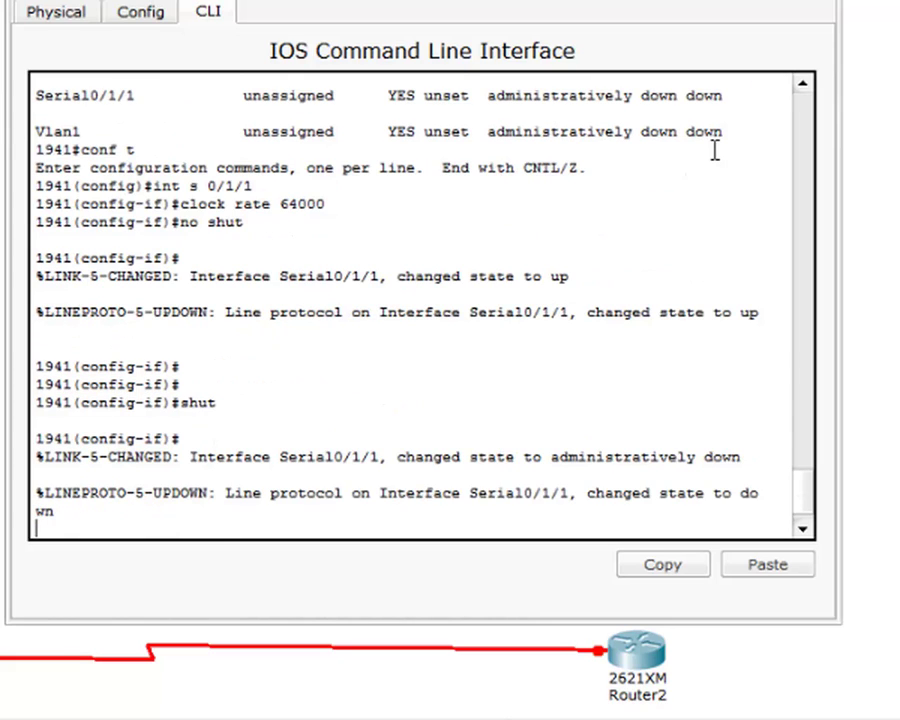
{"action": "key", "text": "Return"}
{"action": "key", "text": "Return"}
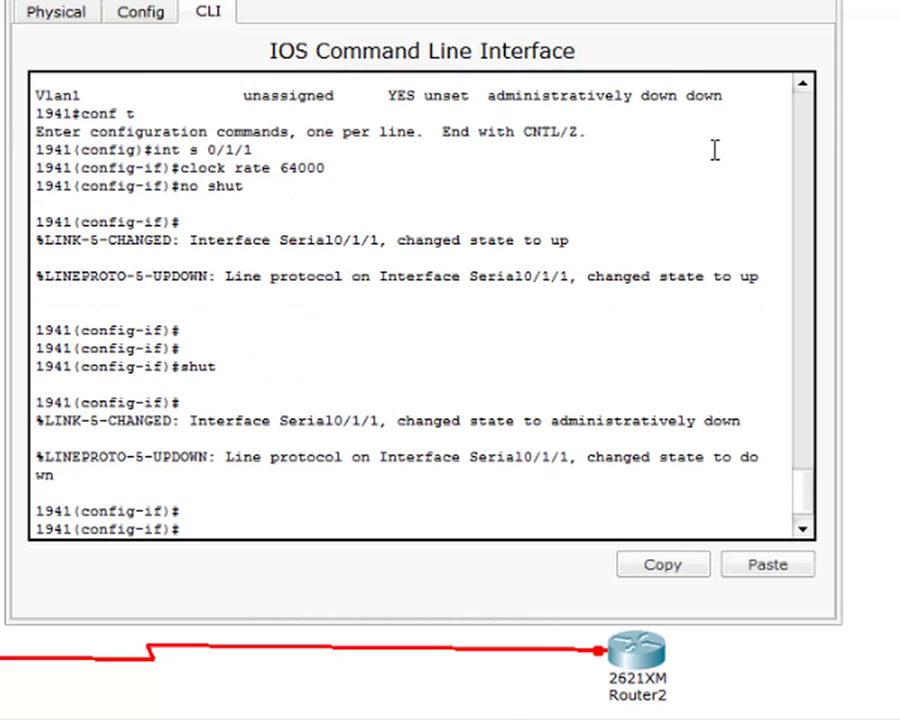
{"action": "type", "text": "no shut"}
{"action": "key", "text": "Return"}
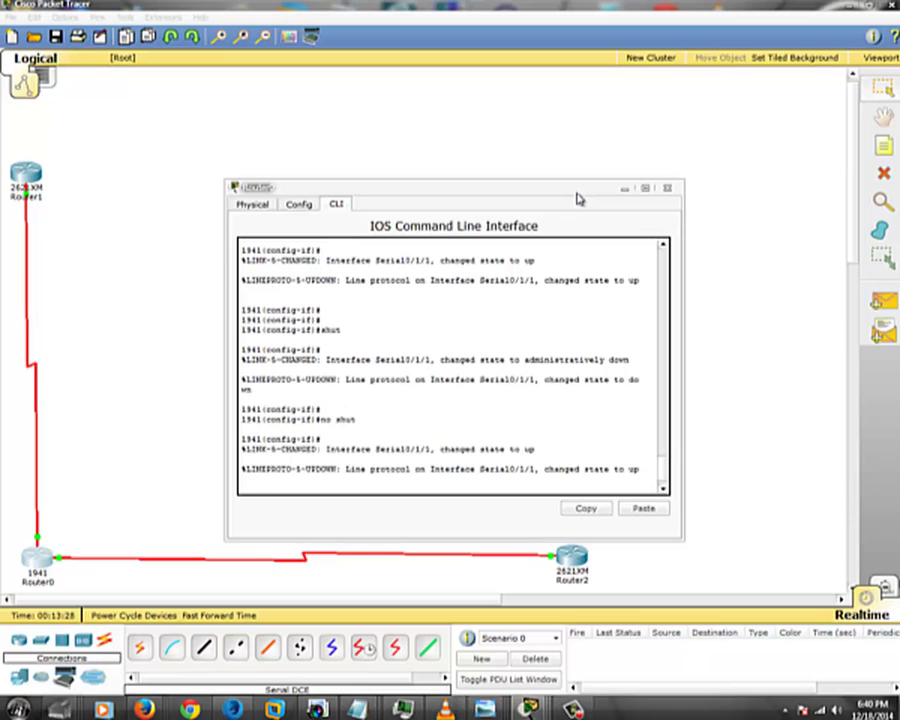
{"action": "key", "text": "Return"}
{"action": "key", "text": "Return"}
{"action": "key", "text": "Return"}
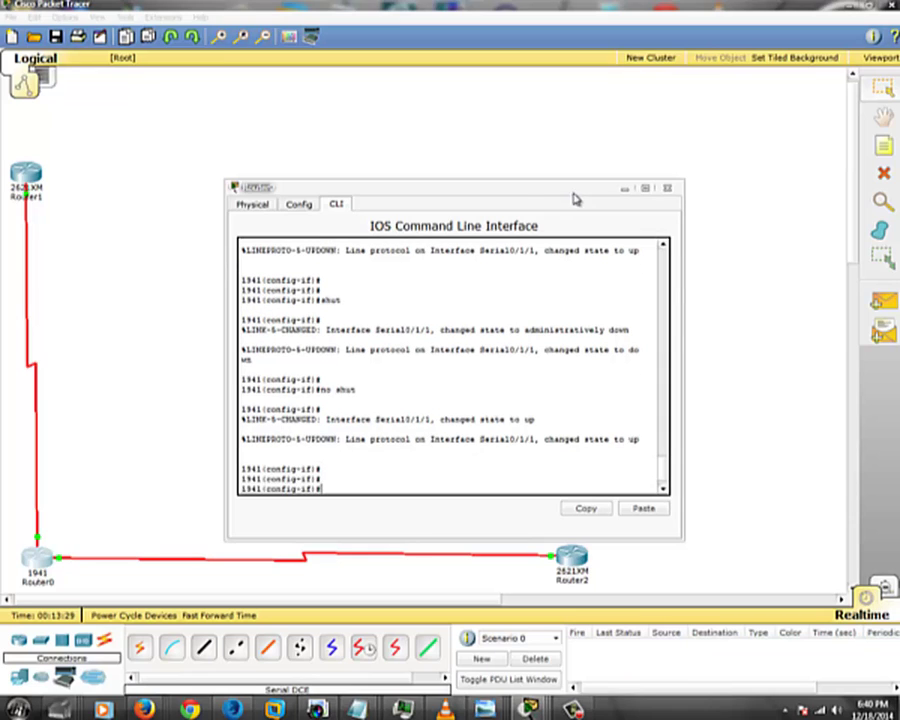